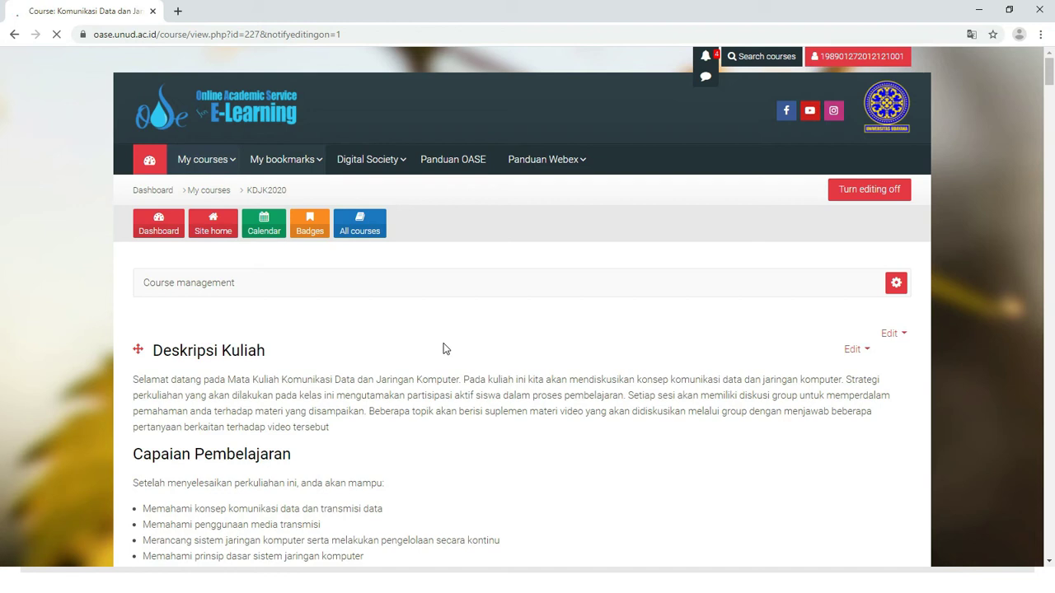
# Switch to Word and read the general explanation and submission rules in rencana tugas workshop.docx.
pyautogui.scroll(-2, 443, 350)
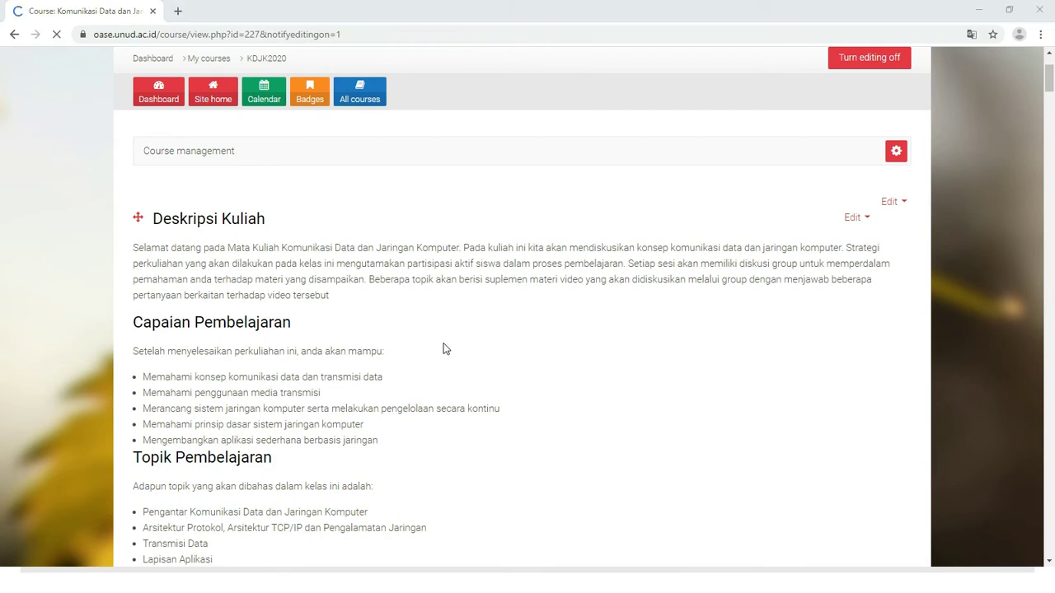
pyautogui.hotkey('alt', 'Tab')
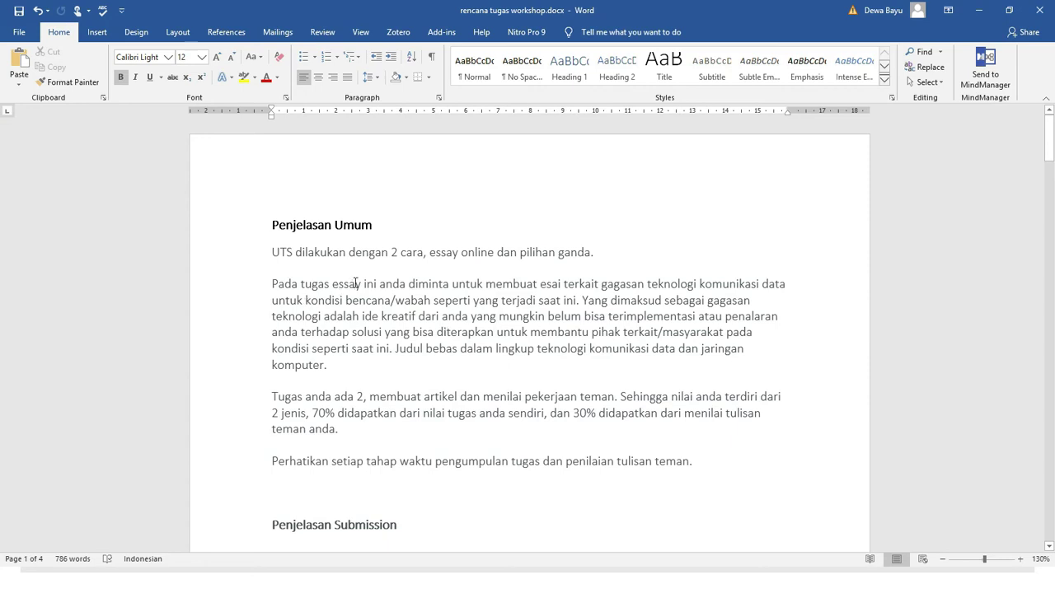
pyautogui.scroll(-2, 348, 242)
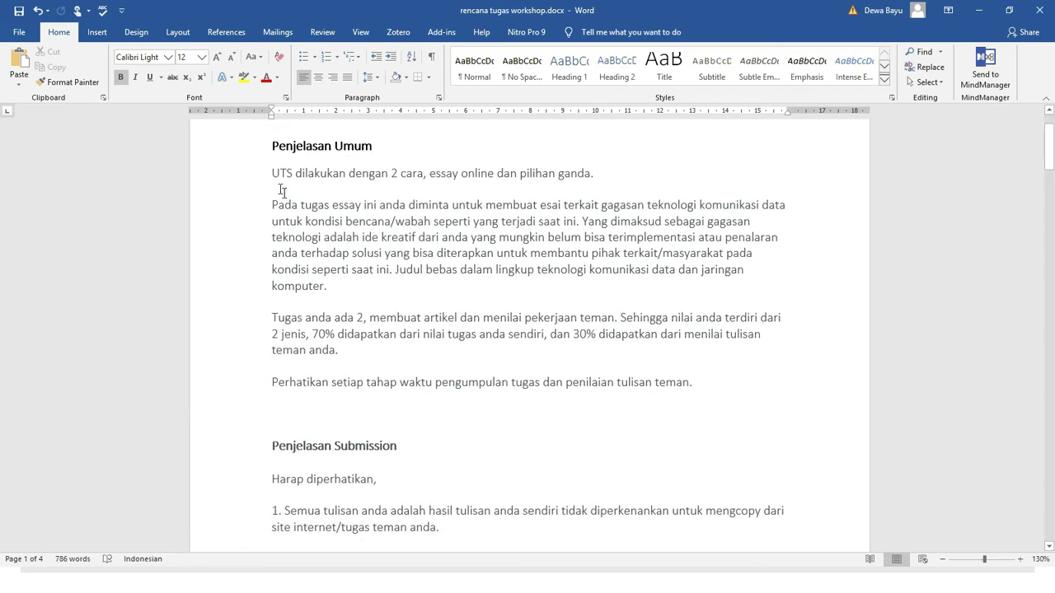
pyautogui.moveTo(272, 173); pyautogui.dragTo(489, 405)
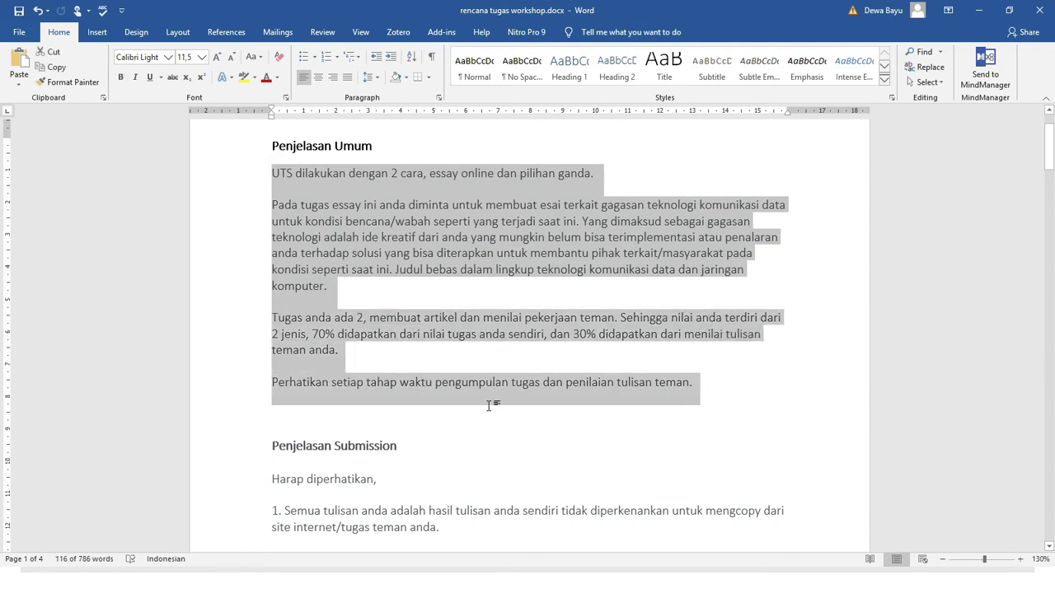
pyautogui.scroll(-7, 489, 405)
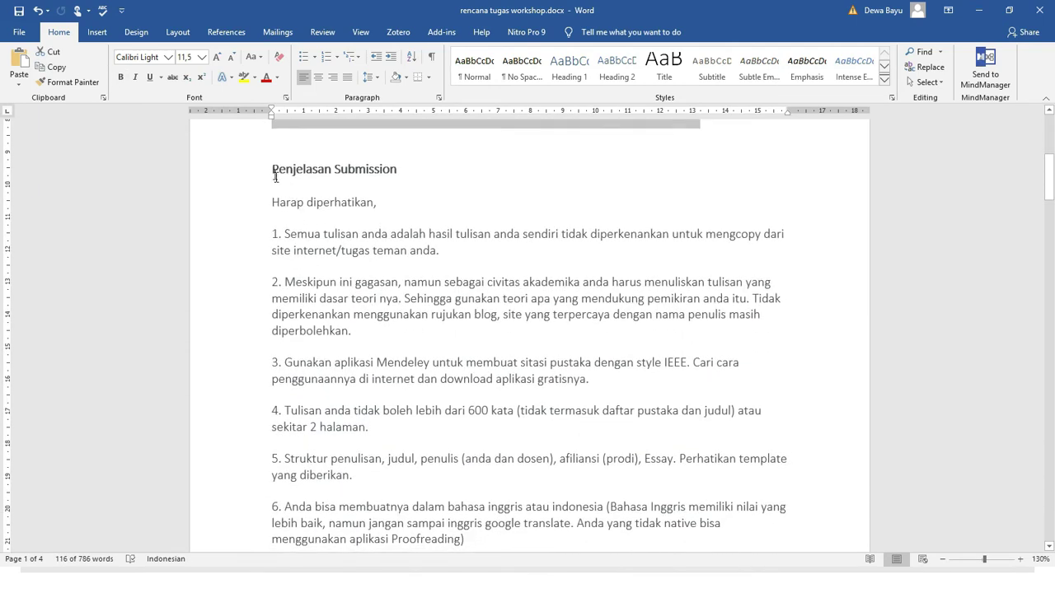
pyautogui.moveTo(271, 202); pyautogui.dragTo(517, 410)
pyautogui.scroll(-4, 392, 381)
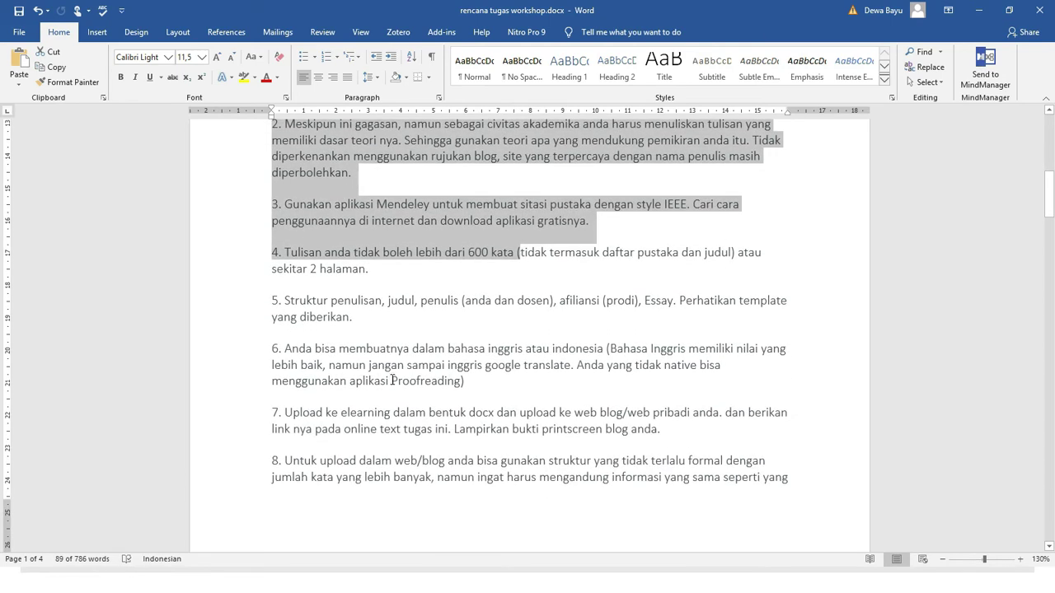
pyautogui.scroll(-3, 392, 381)
pyautogui.scroll(6, 392, 380)
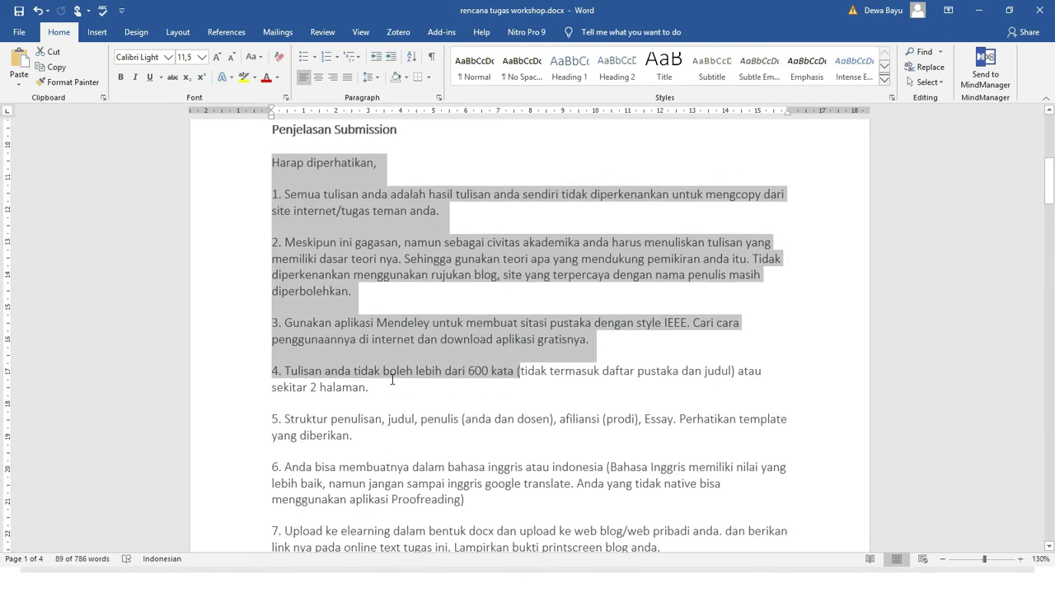
pyautogui.scroll(-11, 426, 417)
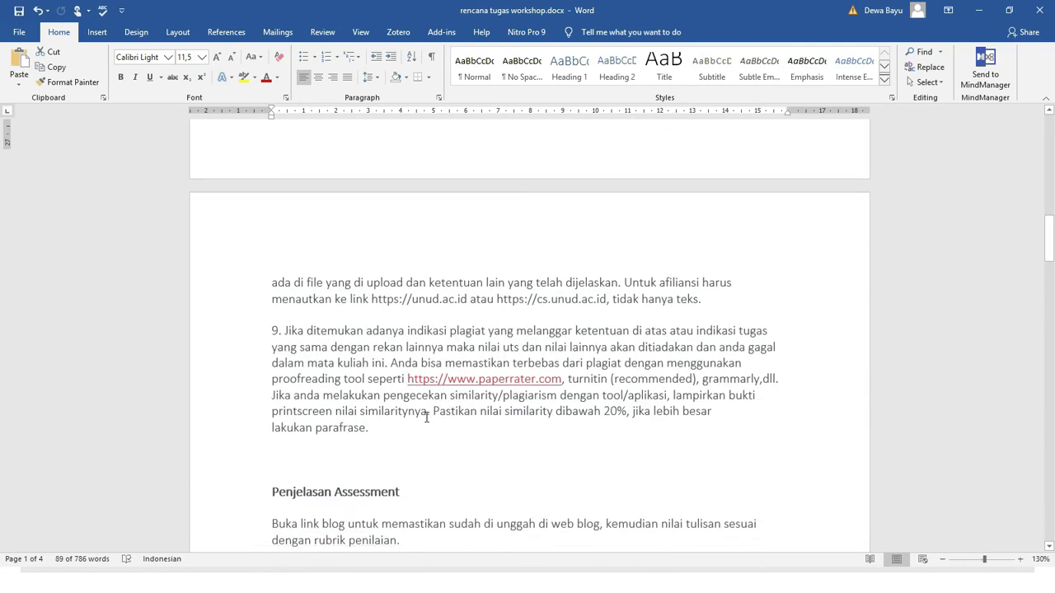
pyautogui.scroll(-1, 426, 418)
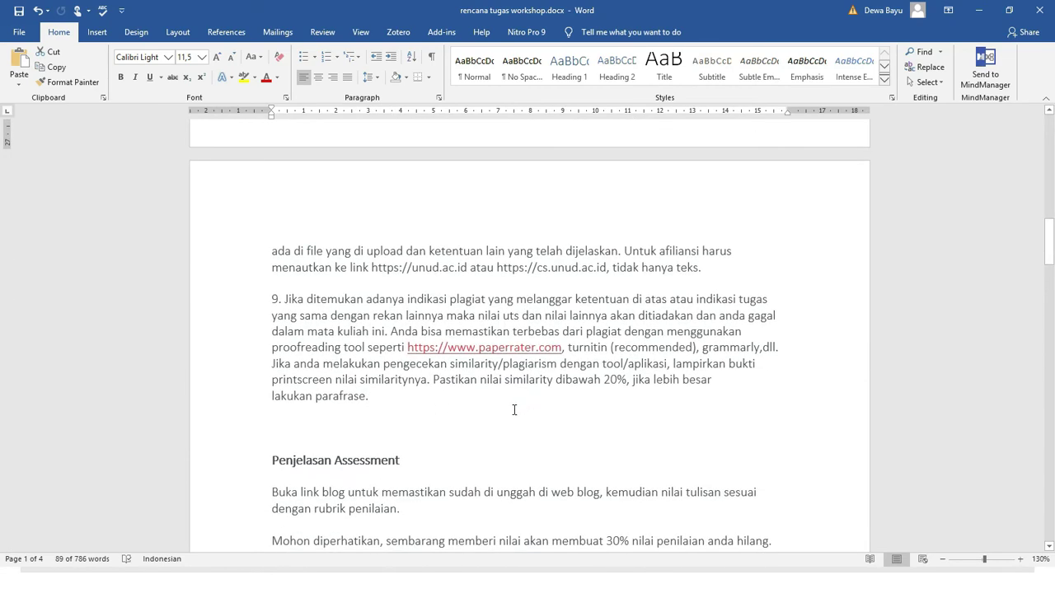
pyautogui.scroll(-5, 514, 410)
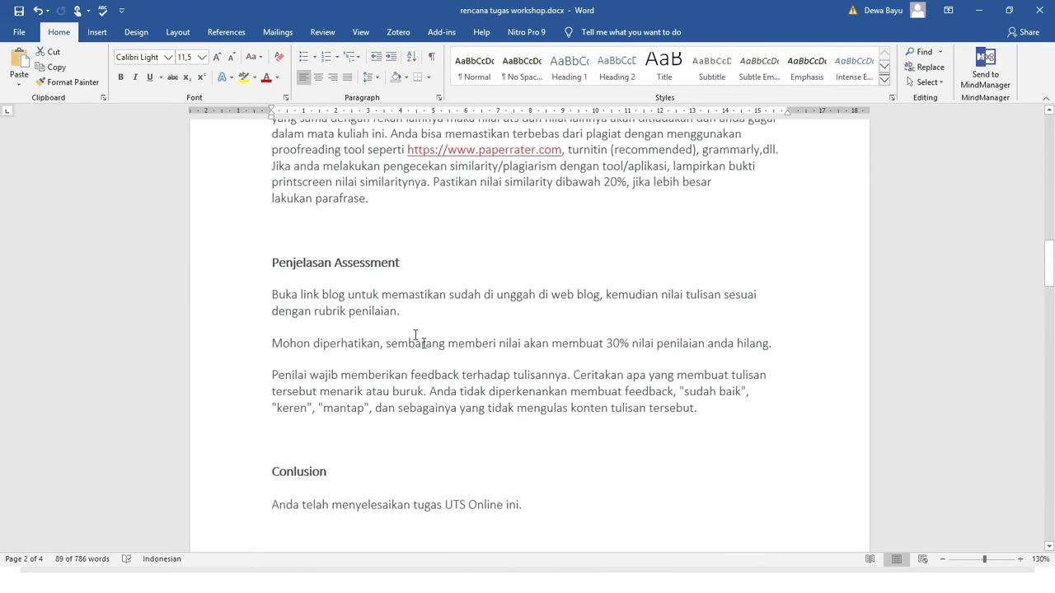
# Review the assessment explanation, the conclusion and the grading rubric from Ide Kreatif through Referensi in the assignment plan.
pyautogui.moveTo(273, 293); pyautogui.dragTo(718, 409)
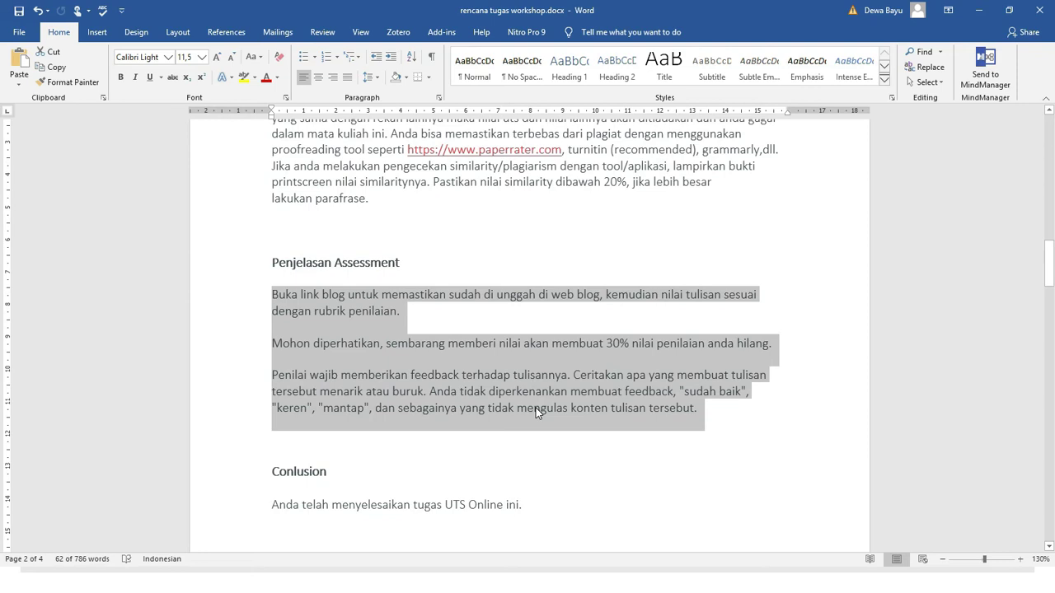
pyautogui.scroll(-5, 535, 412)
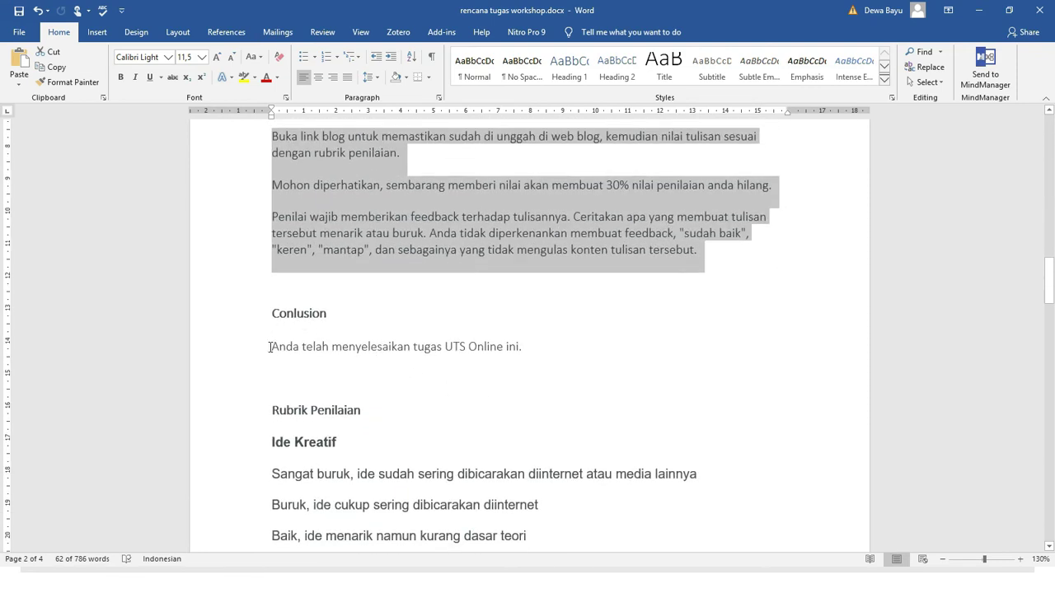
pyautogui.moveTo(270, 347); pyautogui.dragTo(544, 342)
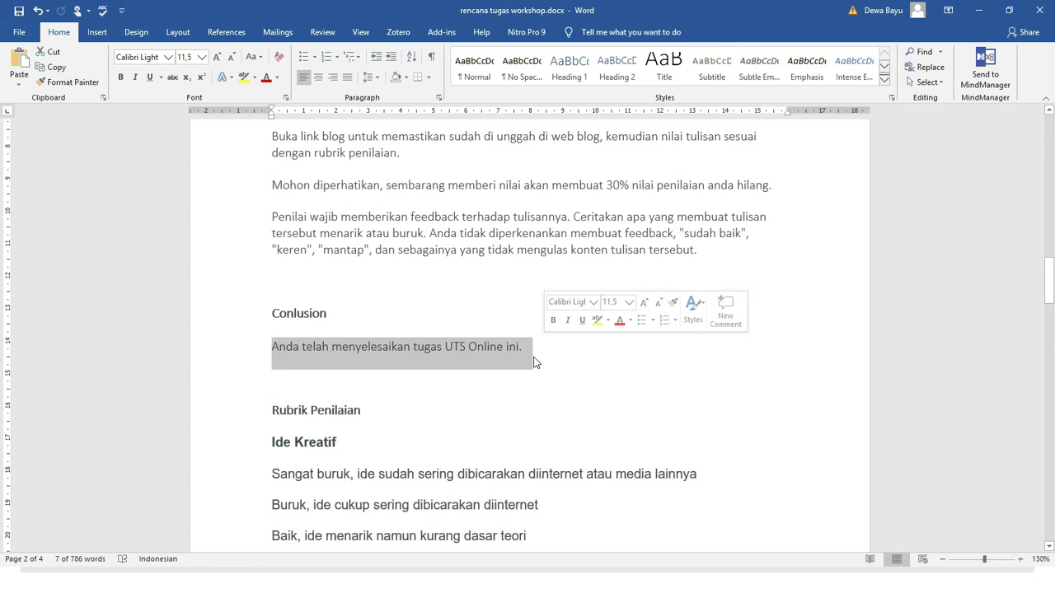
pyautogui.scroll(-3, 483, 394)
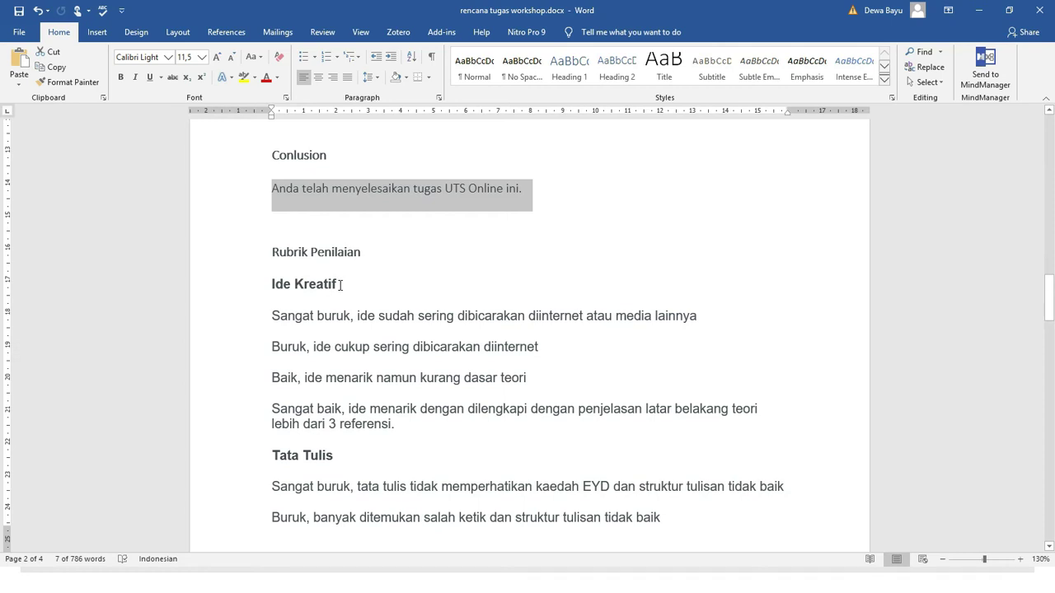
pyautogui.scroll(-1, 339, 285)
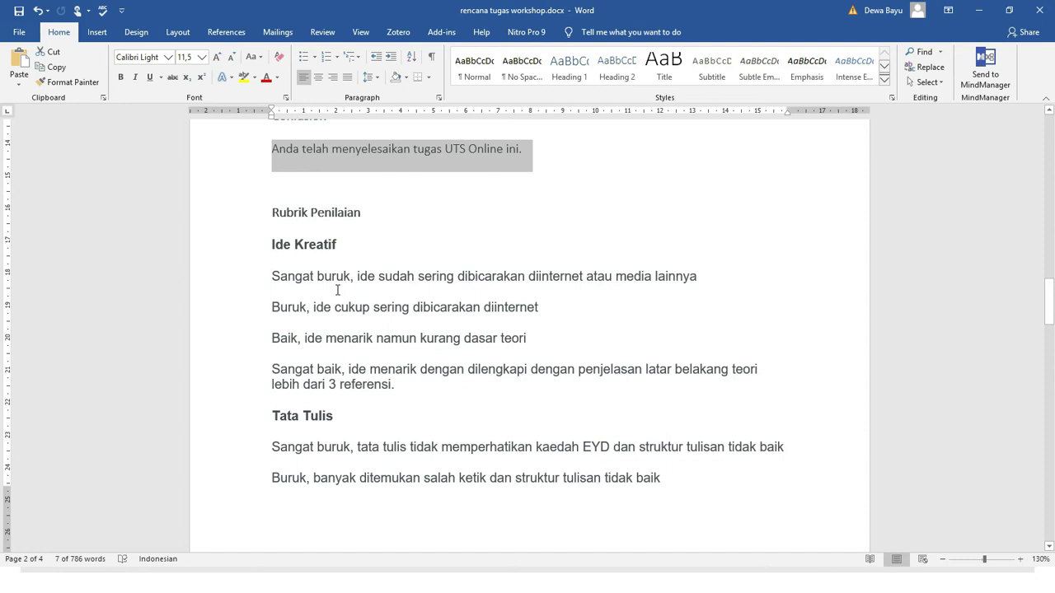
pyautogui.scroll(-3, 337, 290)
pyautogui.scroll(2, 337, 290)
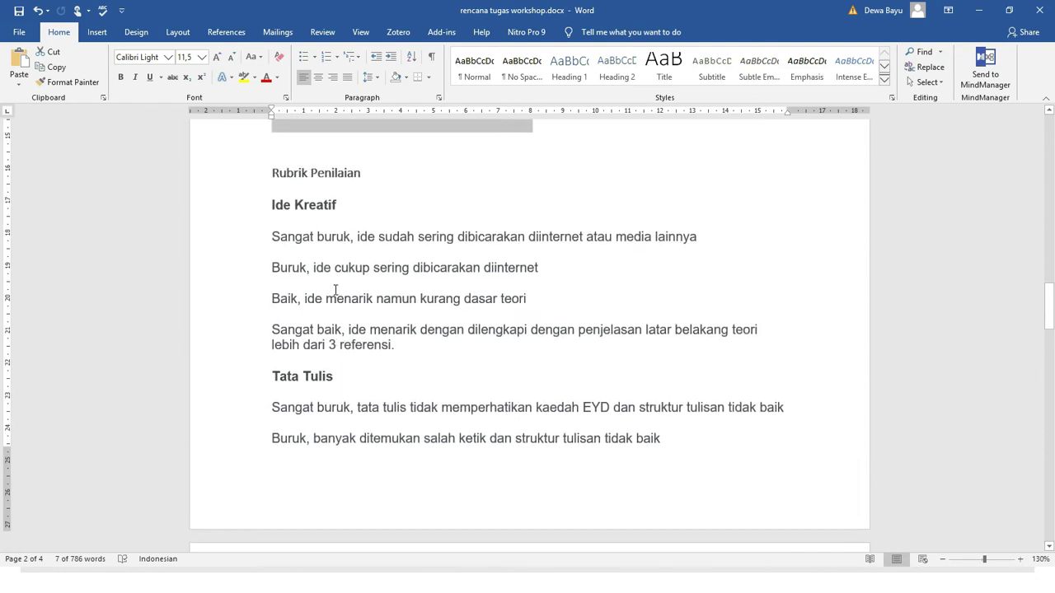
pyautogui.click(277, 209)
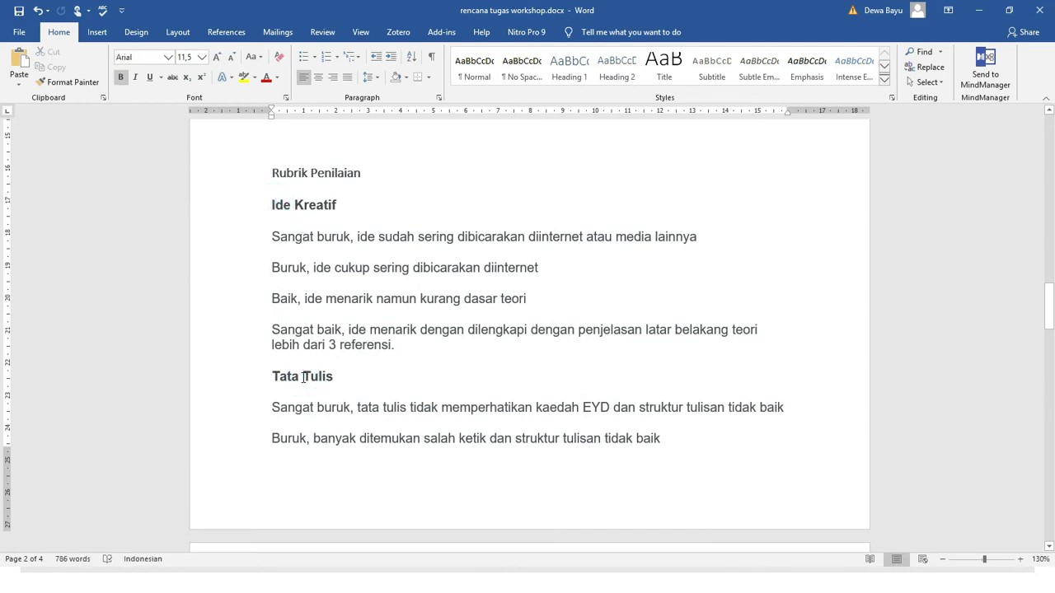
pyautogui.click(278, 207)
pyautogui.moveTo(280, 236); pyautogui.dragTo(314, 350)
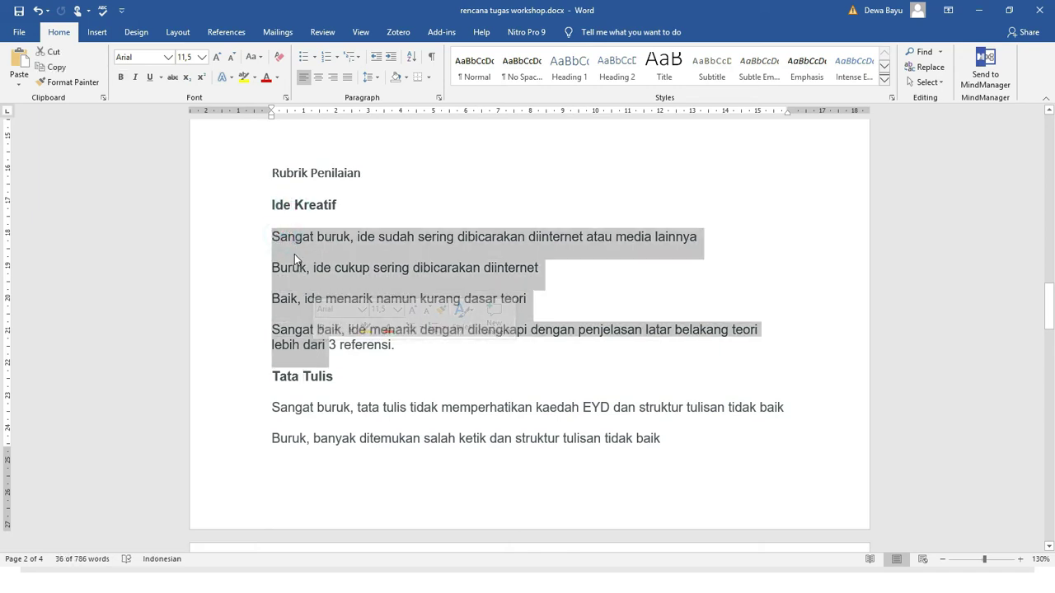
pyautogui.scroll(10, 375, 278)
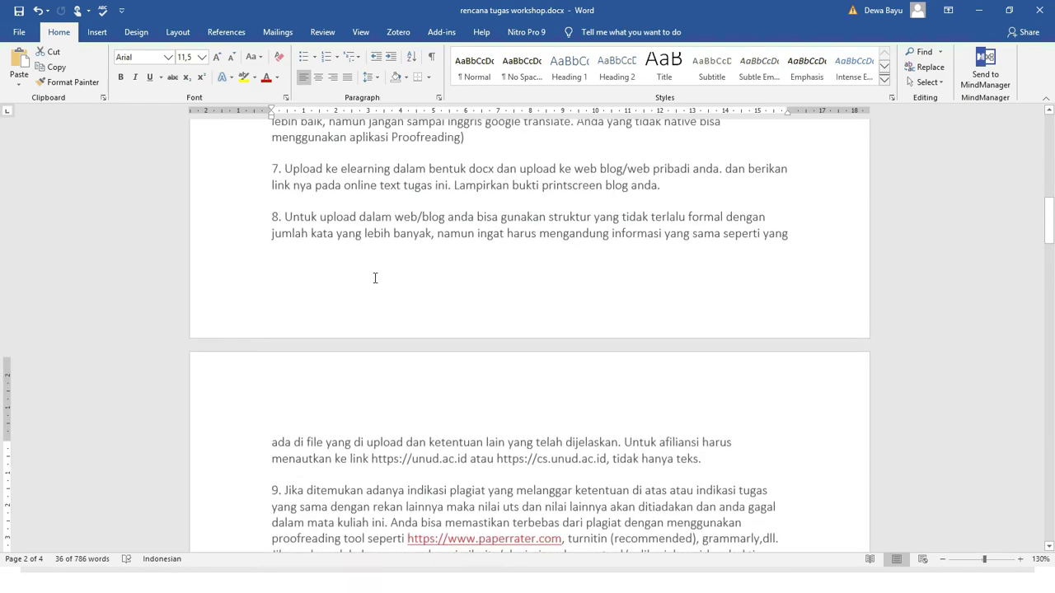
pyautogui.scroll(12, 375, 278)
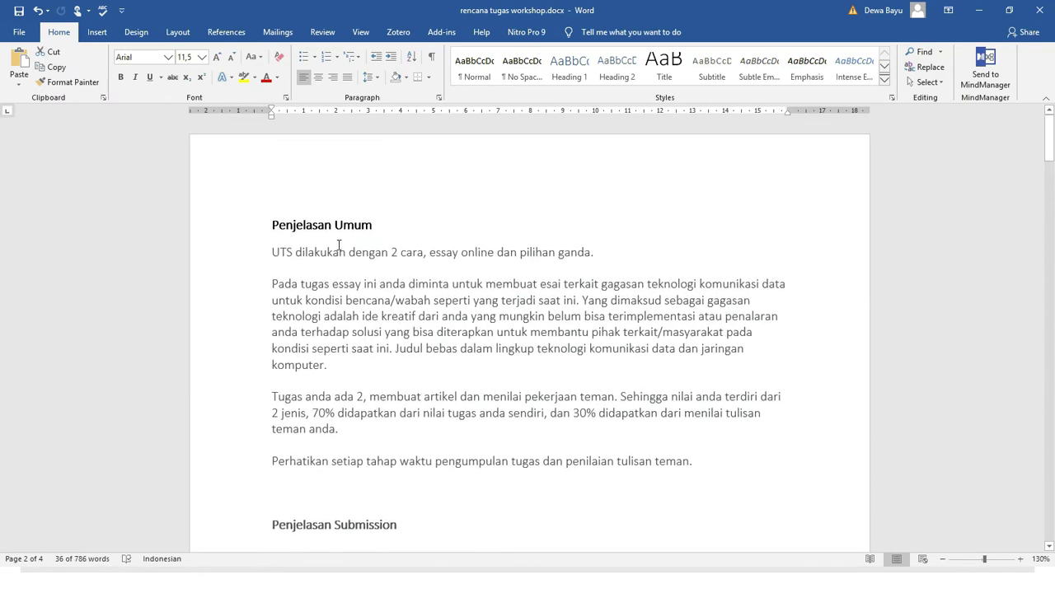
pyautogui.scroll(-20, 384, 302)
pyautogui.moveTo(1049, 223); pyautogui.dragTo(1049, 388)
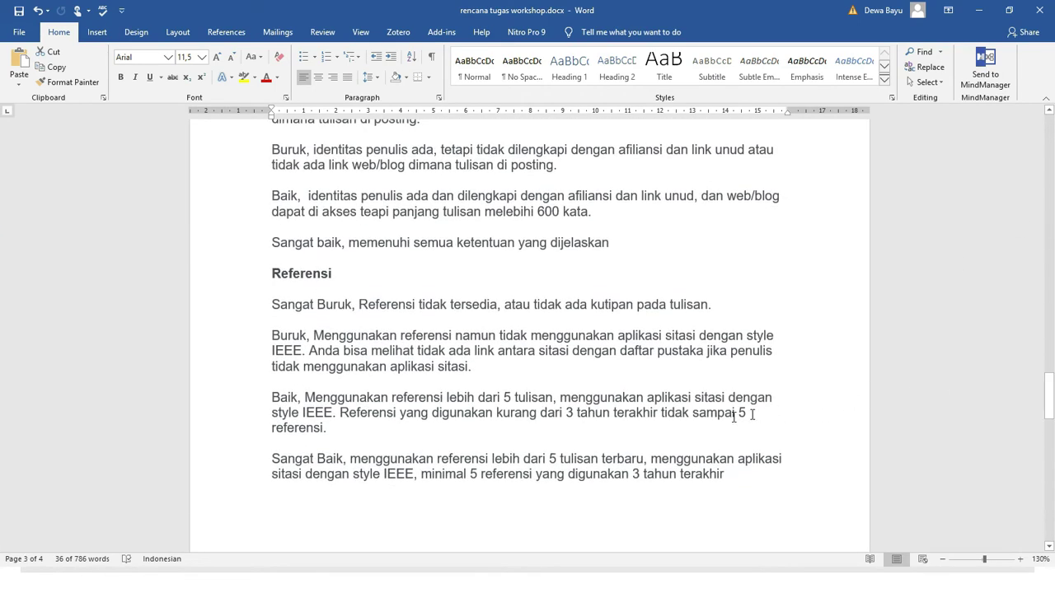
# Switch back to the course page in Chrome and examine the course description section and its editing options.
pyautogui.hotkey('alt', 'Tab')
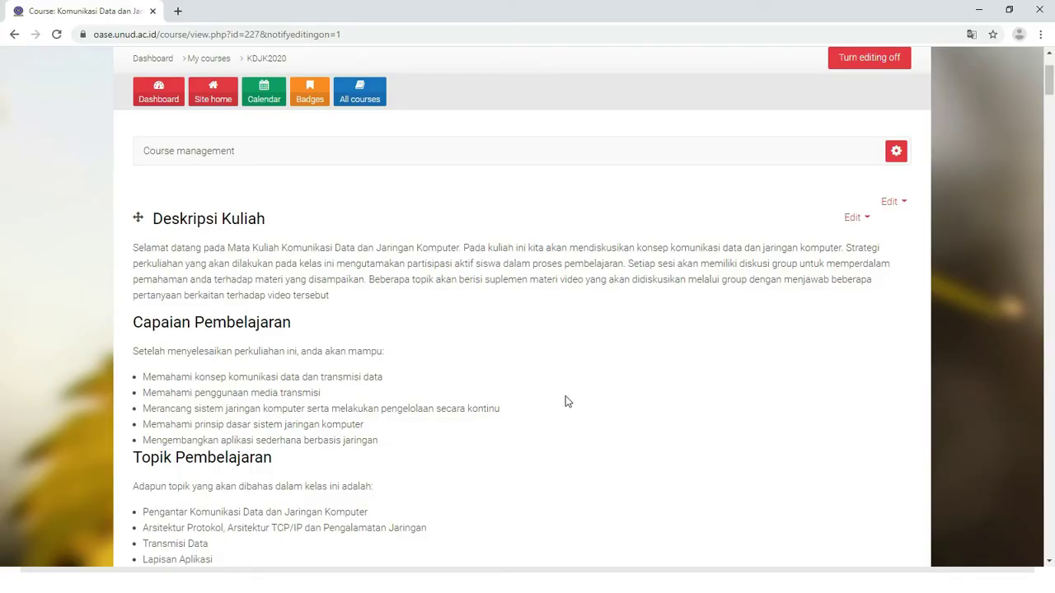
pyautogui.scroll(1, 552, 395)
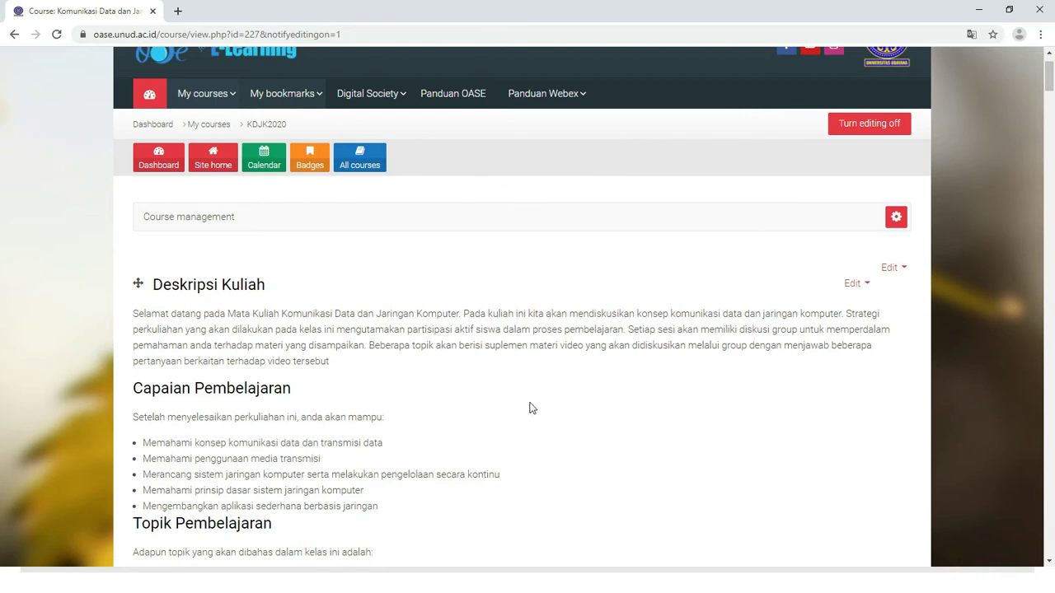
pyautogui.scroll(-7, 530, 404)
pyautogui.scroll(8, 530, 404)
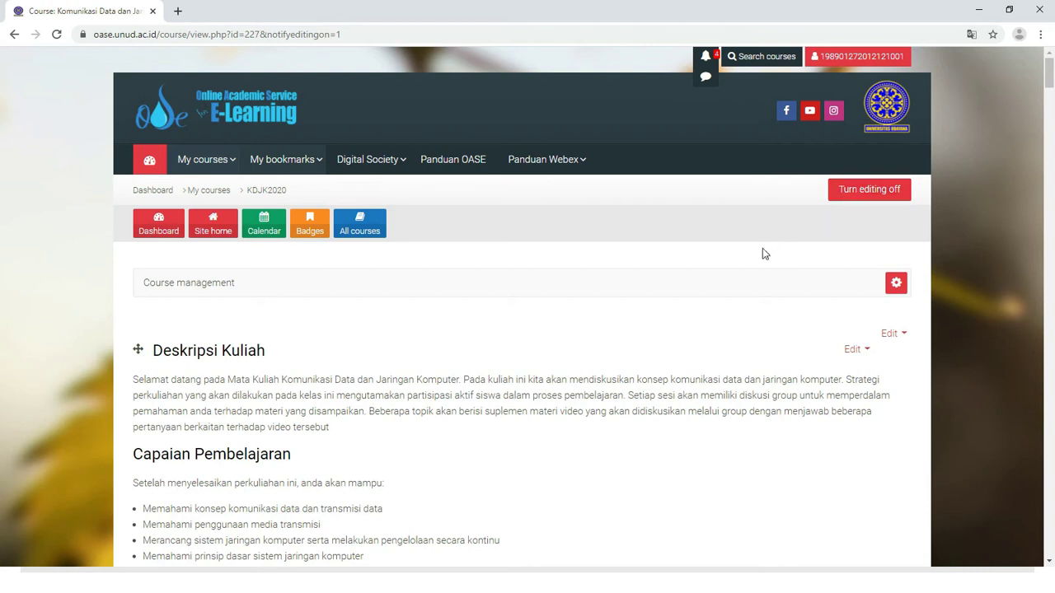
pyautogui.scroll(-2, 749, 275)
pyautogui.scroll(-2, 749, 275)
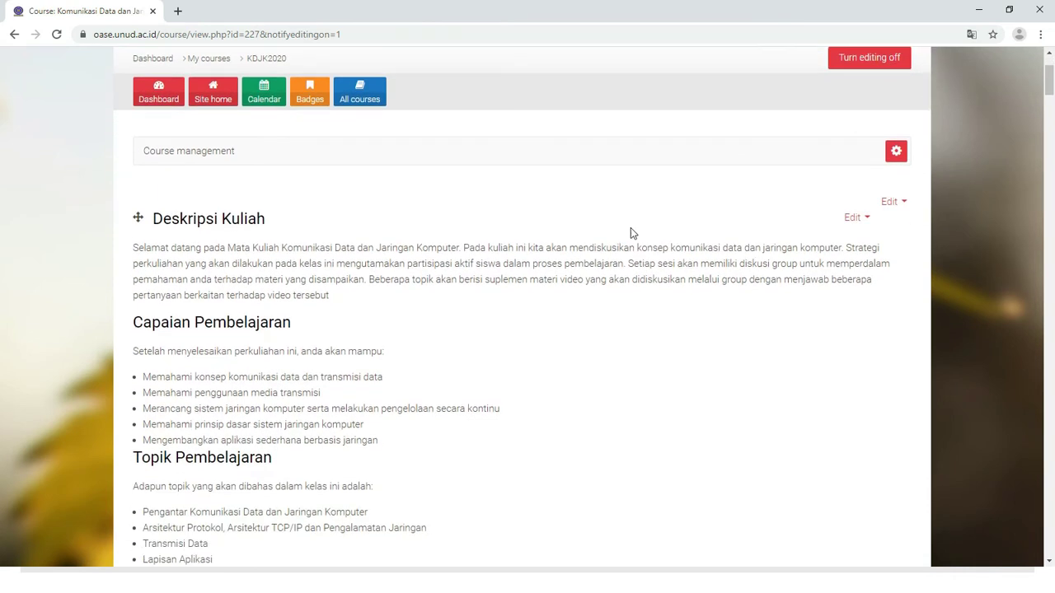
pyautogui.scroll(-2, 759, 218)
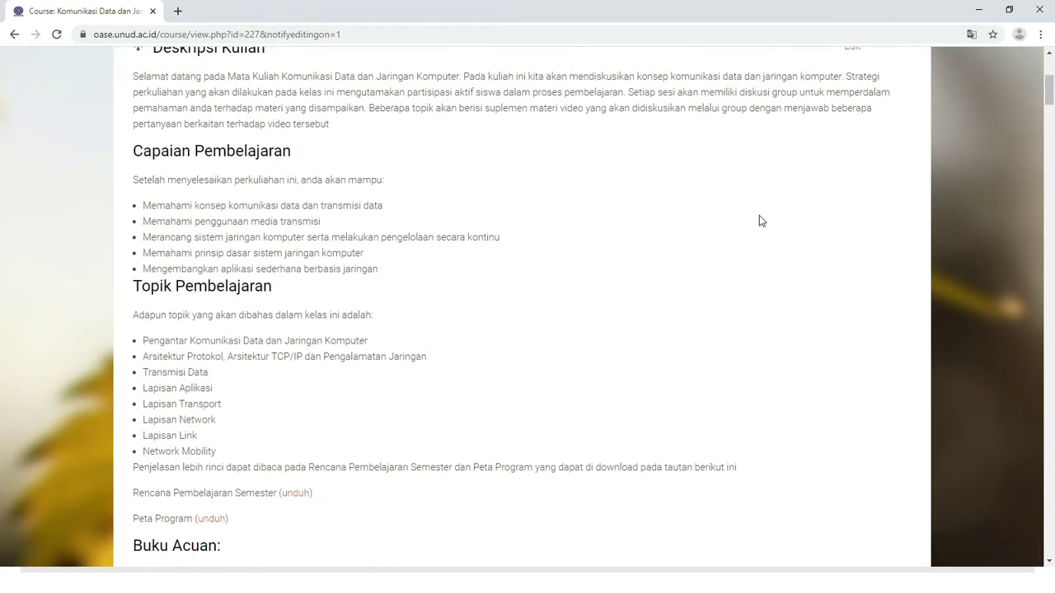
pyautogui.scroll(1, 759, 218)
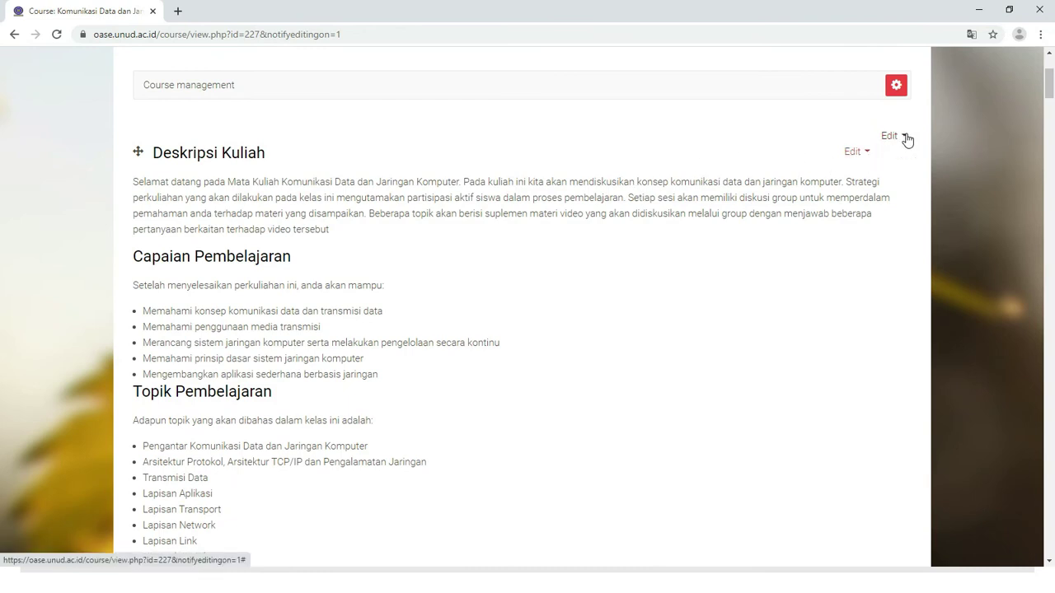
pyautogui.scroll(2, 807, 227)
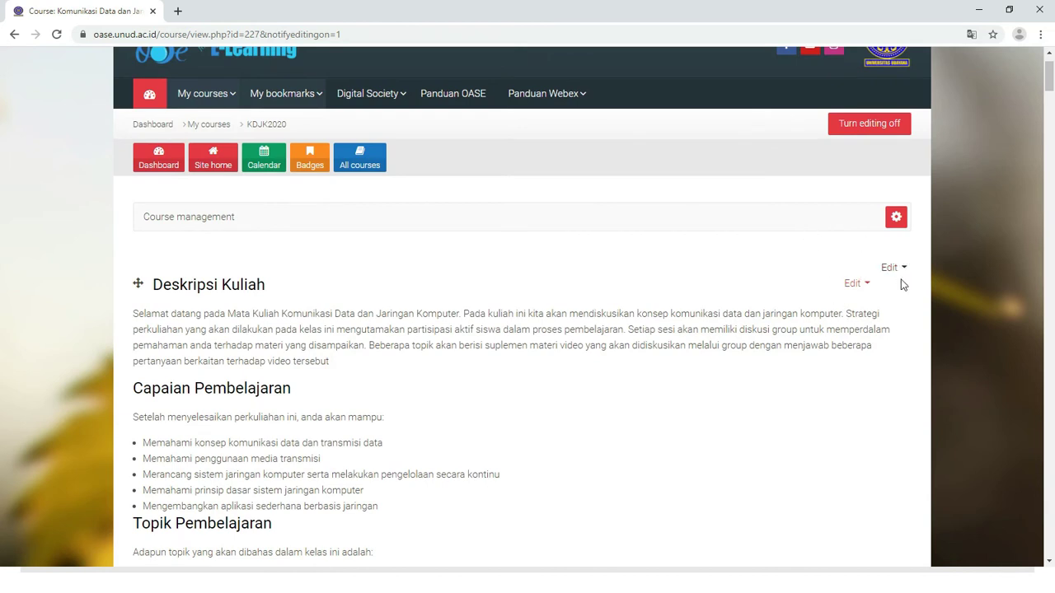
pyautogui.scroll(-4, 726, 313)
# Add a new Workshop activity to the section Topik 1 - Pengantar Komunikasi Data.
pyautogui.scroll(-12, 726, 312)
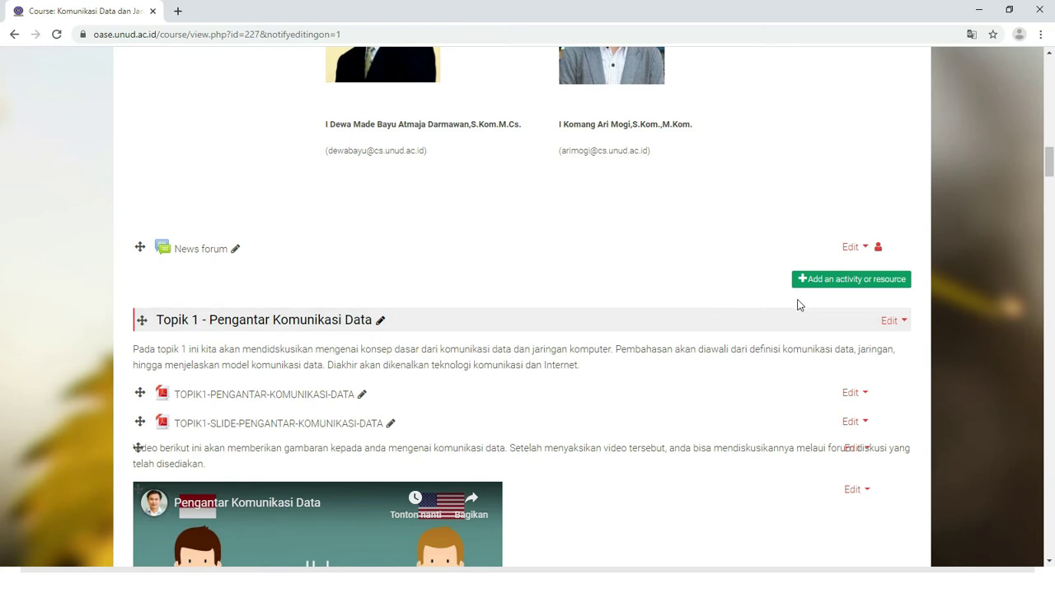
pyautogui.scroll(-3, 809, 321)
pyautogui.scroll(2, 809, 321)
pyautogui.scroll(-9, 809, 321)
pyautogui.scroll(7, 808, 322)
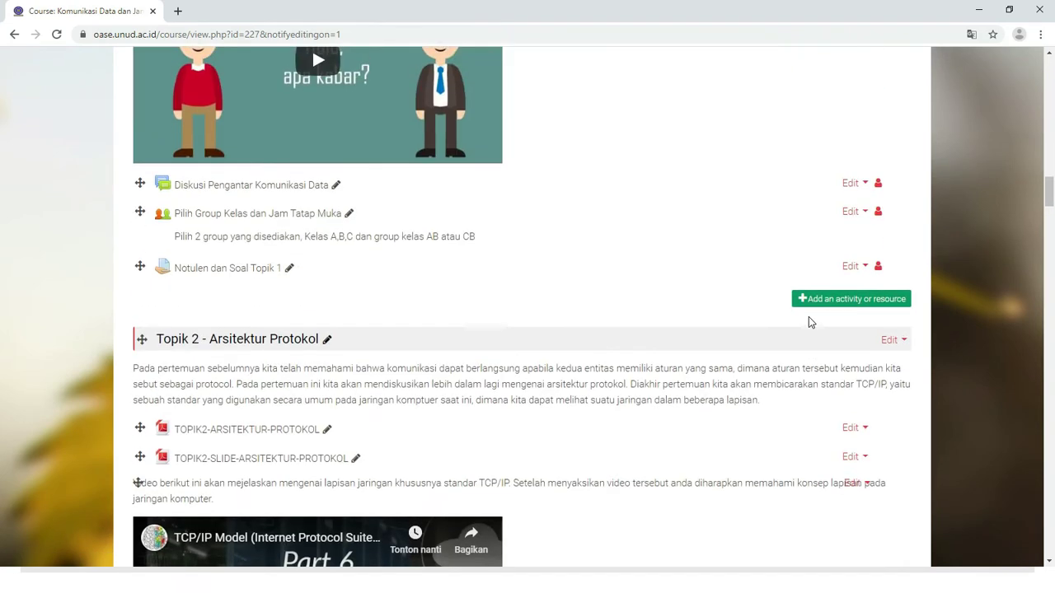
pyautogui.scroll(-3, 804, 384)
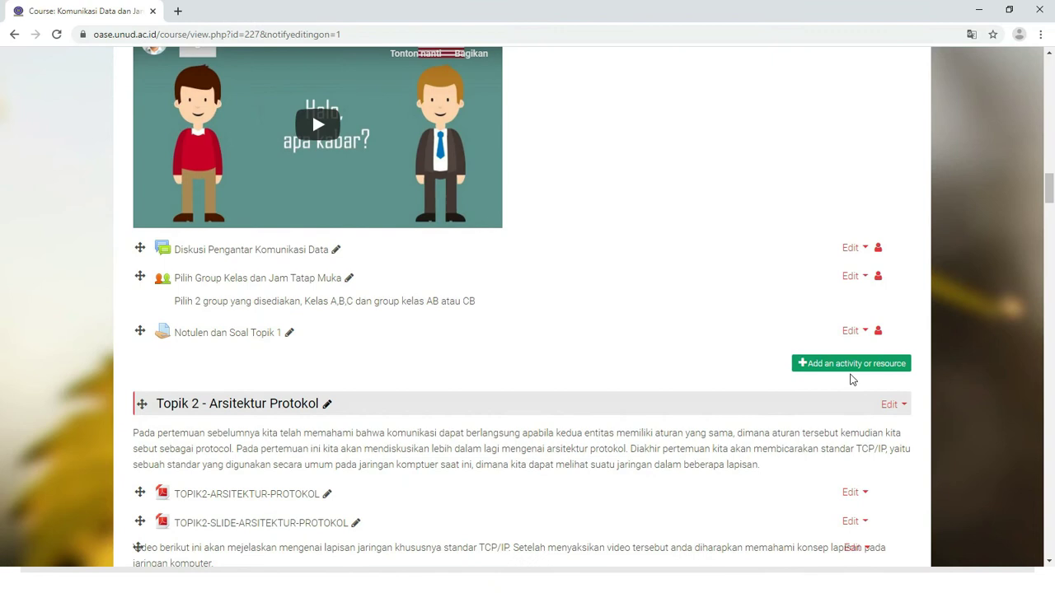
pyautogui.click(846, 371)
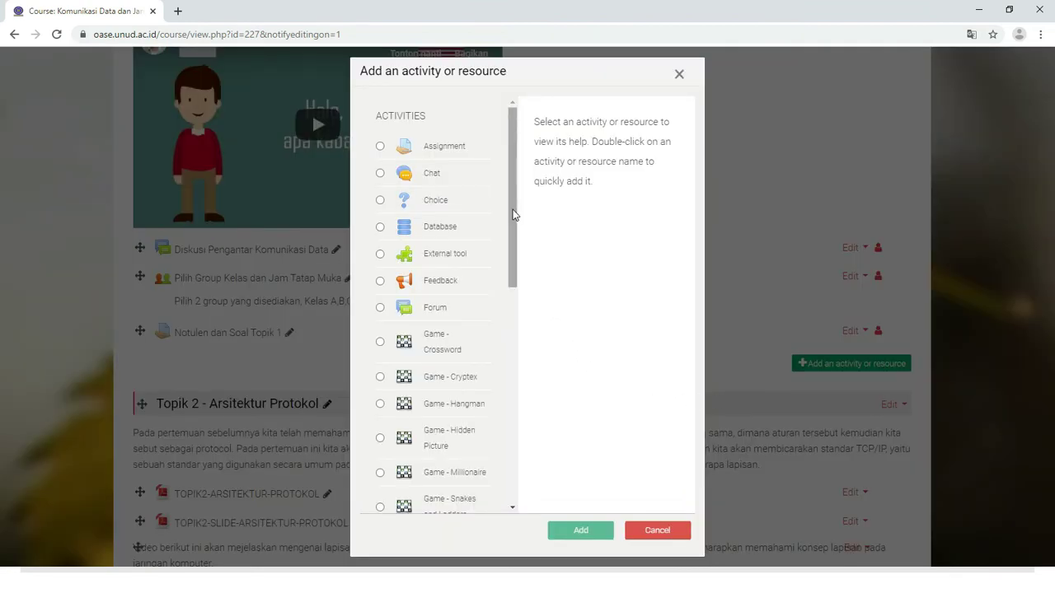
pyautogui.moveTo(512, 214); pyautogui.dragTo(510, 365)
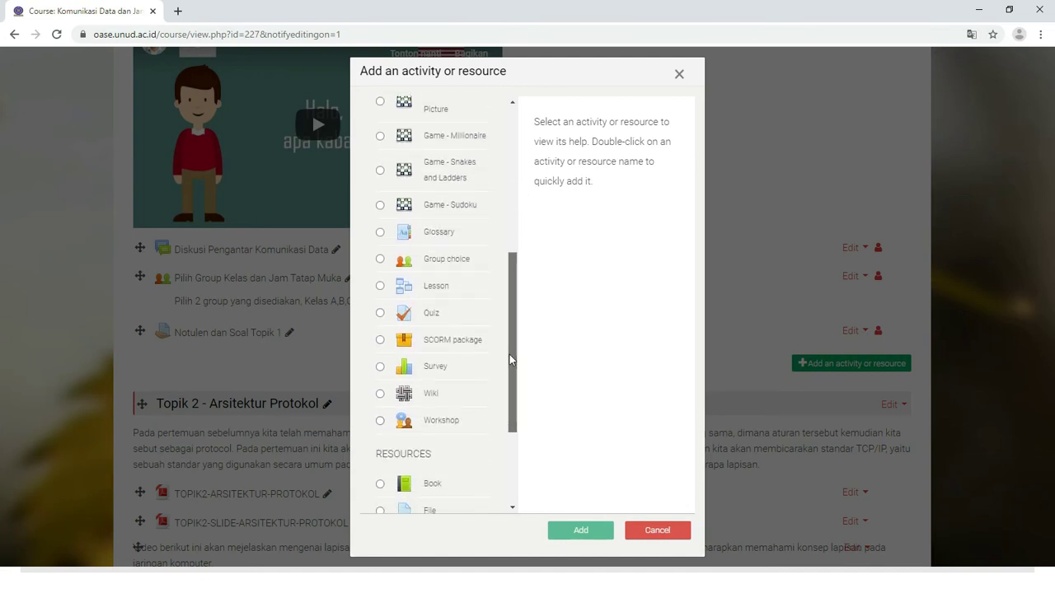
pyautogui.click(379, 420)
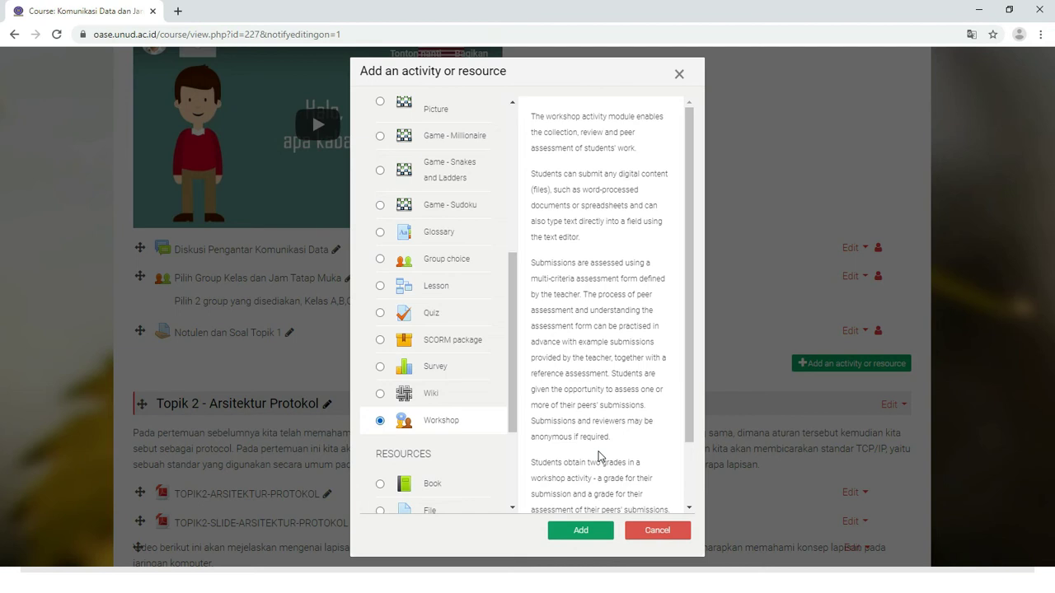
pyautogui.click(579, 532)
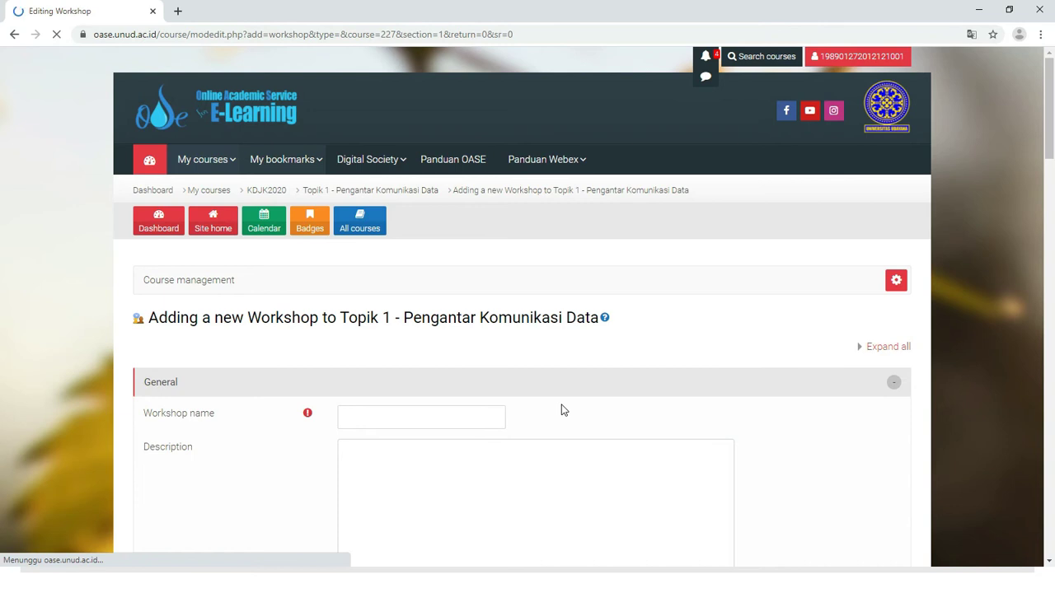
# Name the new workshop UTS in its general settings.
pyautogui.scroll(-2, 562, 410)
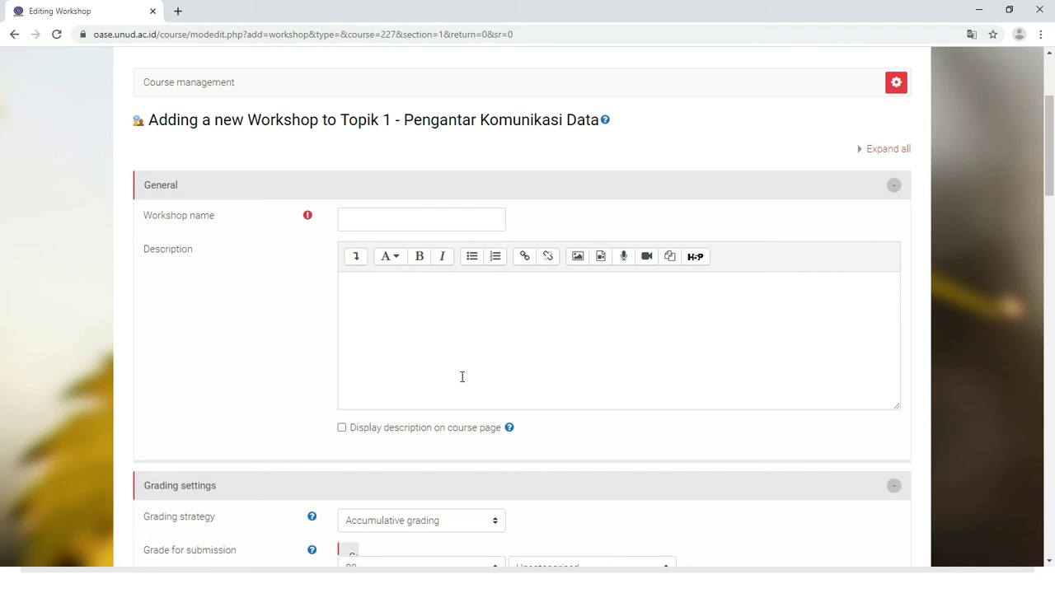
pyautogui.scroll(1, 221, 356)
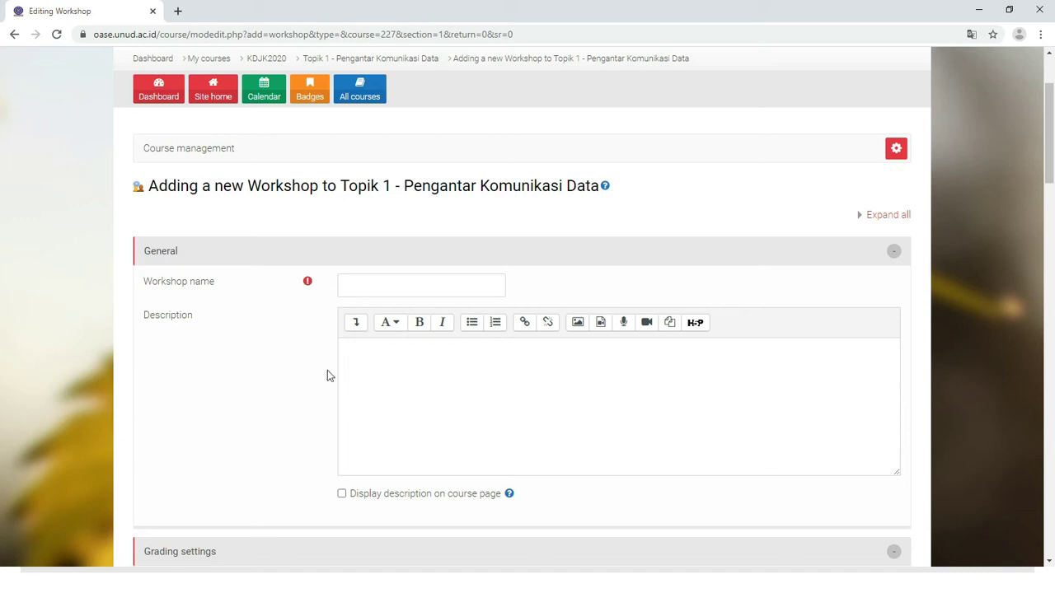
pyautogui.scroll(-1, 302, 372)
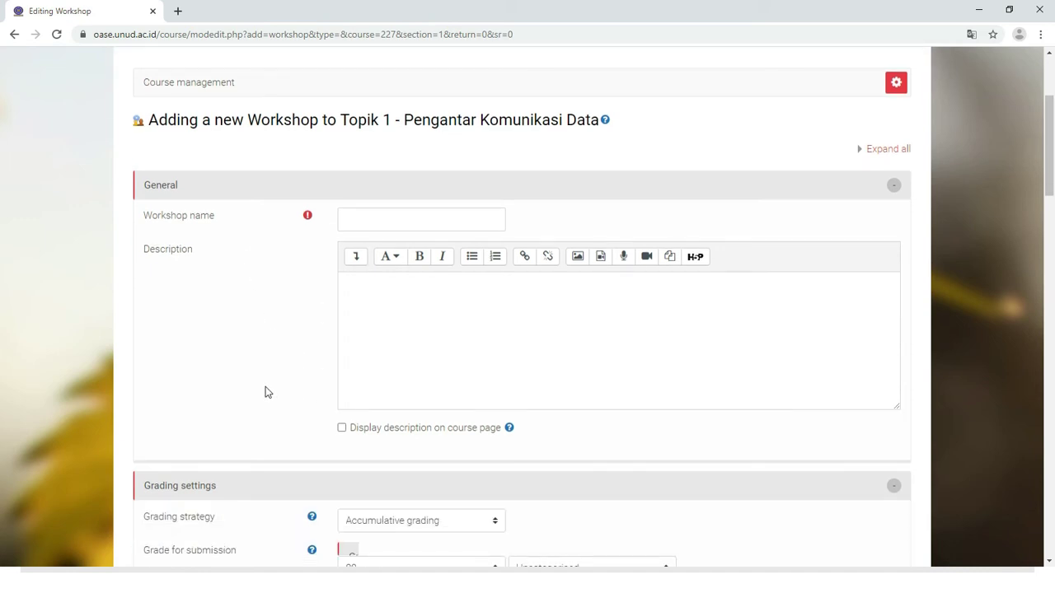
pyautogui.scroll(-1, 264, 392)
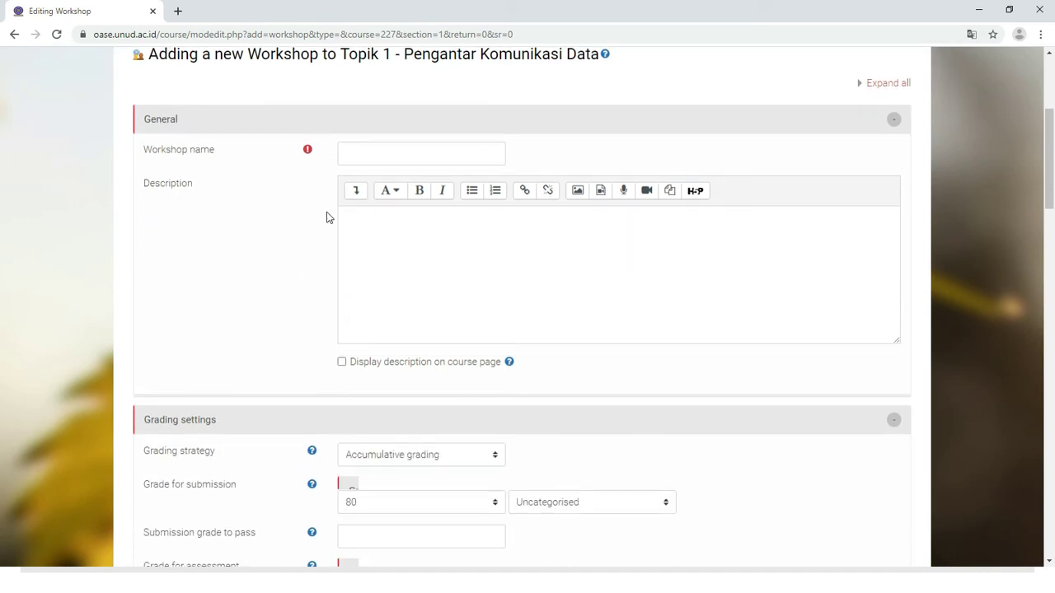
pyautogui.click(352, 155)
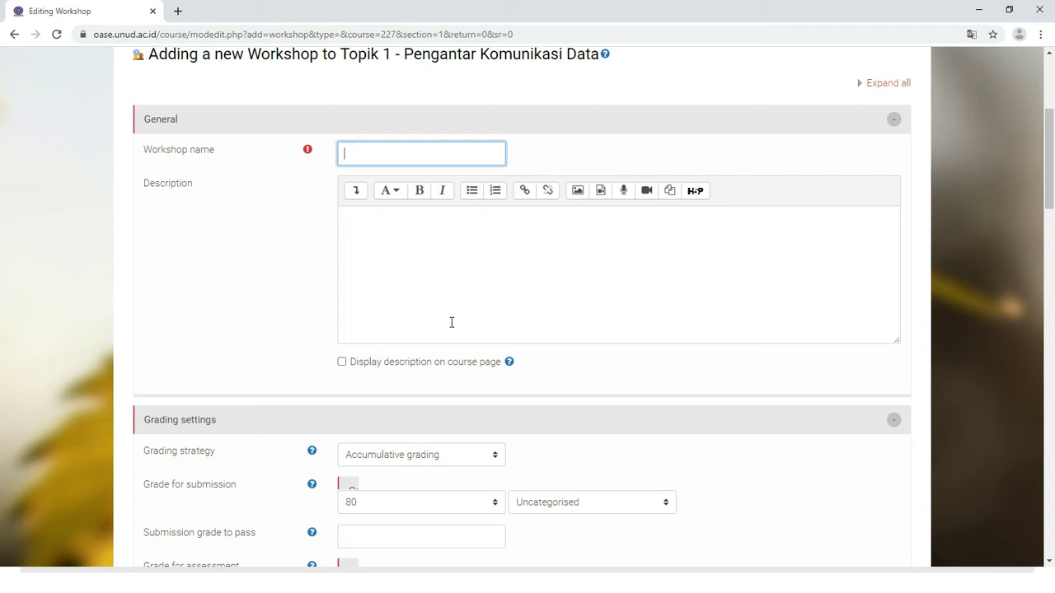
pyautogui.write('UTS')
# Copy the paragraphs under Penjelasan Umum from the Word assignment plan and paste them into the workshop's description in Chrome.
pyautogui.click(473, 282)
pyautogui.hotkey('alt', 'Tab')
pyautogui.scroll(15, 503, 330)
pyautogui.scroll(10, 2, 335)
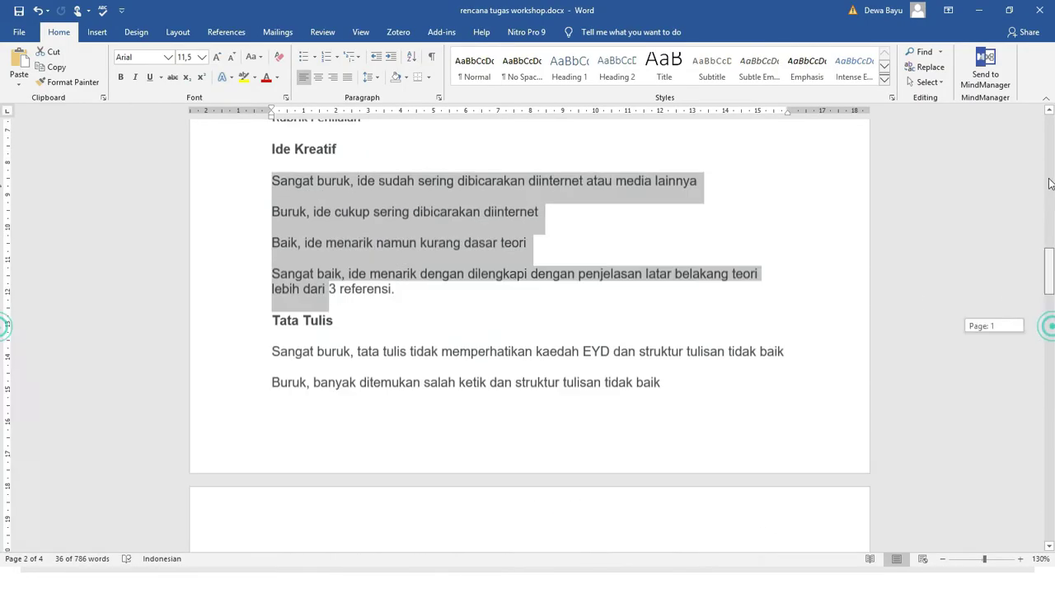
pyautogui.click(271, 251)
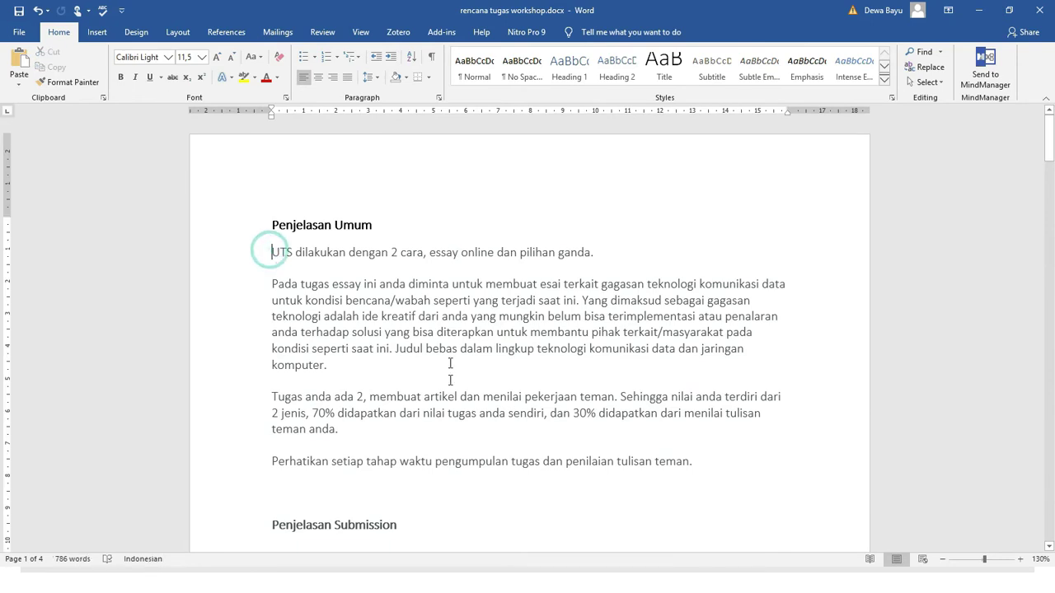
pyautogui.keyDown('shift'); pyautogui.click(699, 462); pyautogui.keyUp('shift')
pyautogui.hotkey('ctrl', 'c')
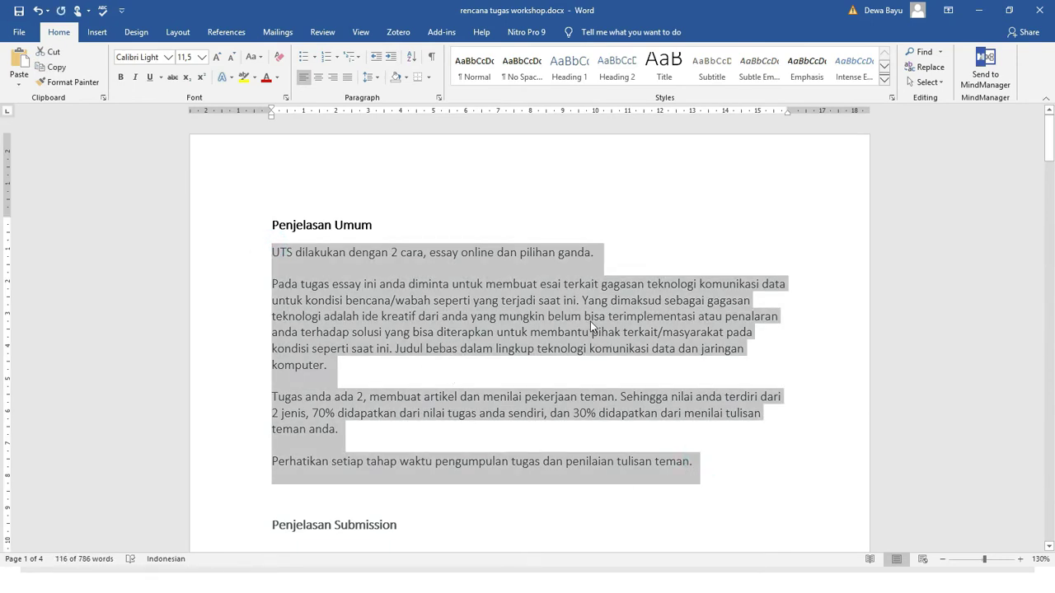
pyautogui.hotkey('alt', 'Tab')
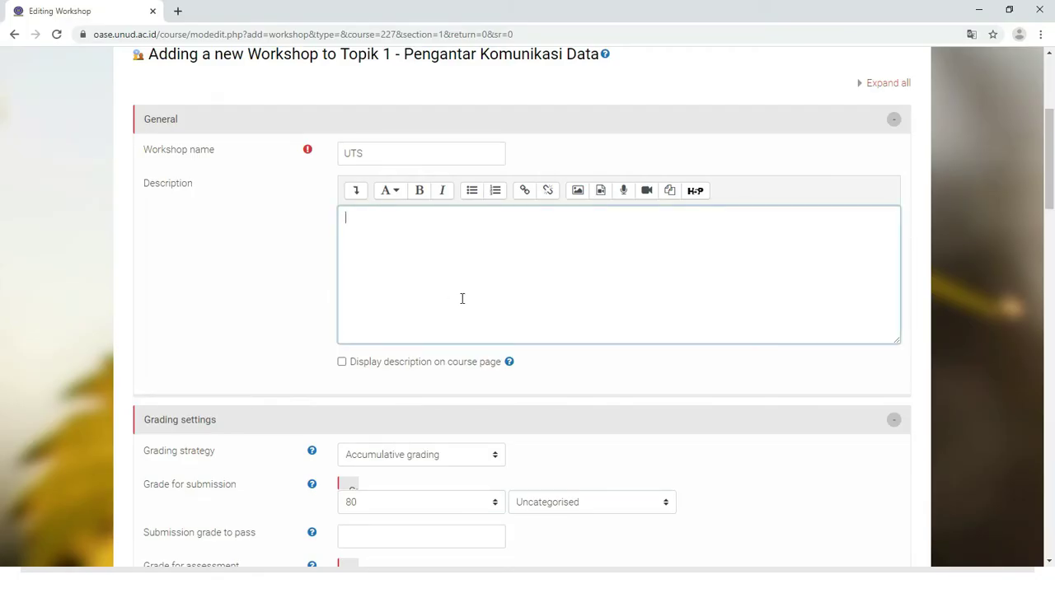
pyautogui.hotkey('ctrl', 'v')
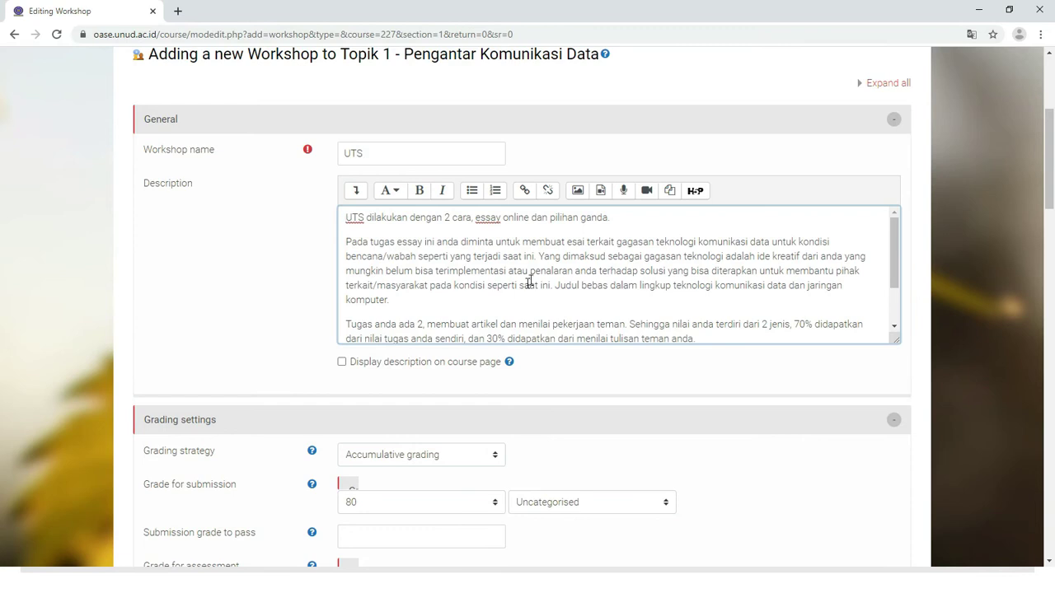
pyautogui.scroll(-2, 530, 280)
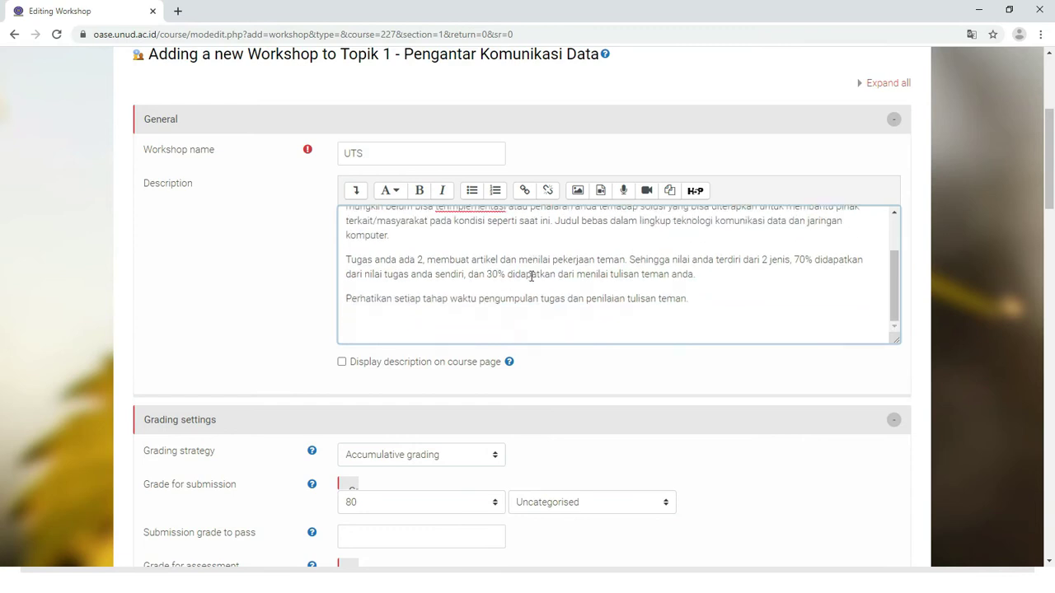
# Enable displaying the description on the course page and read through the description text.
pyautogui.click(342, 364)
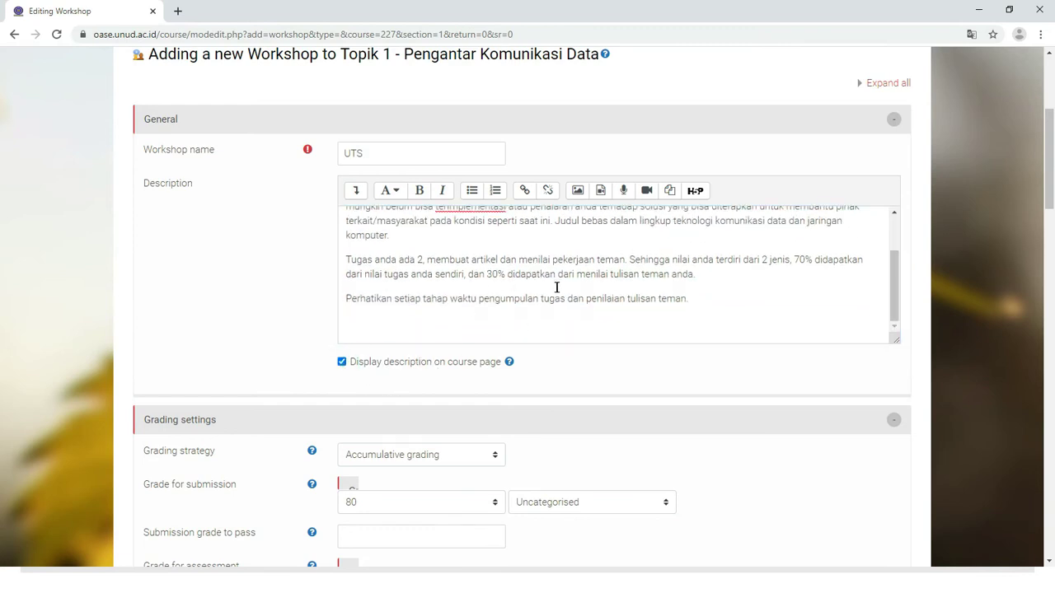
pyautogui.scroll(5, 553, 280)
pyautogui.click(896, 250)
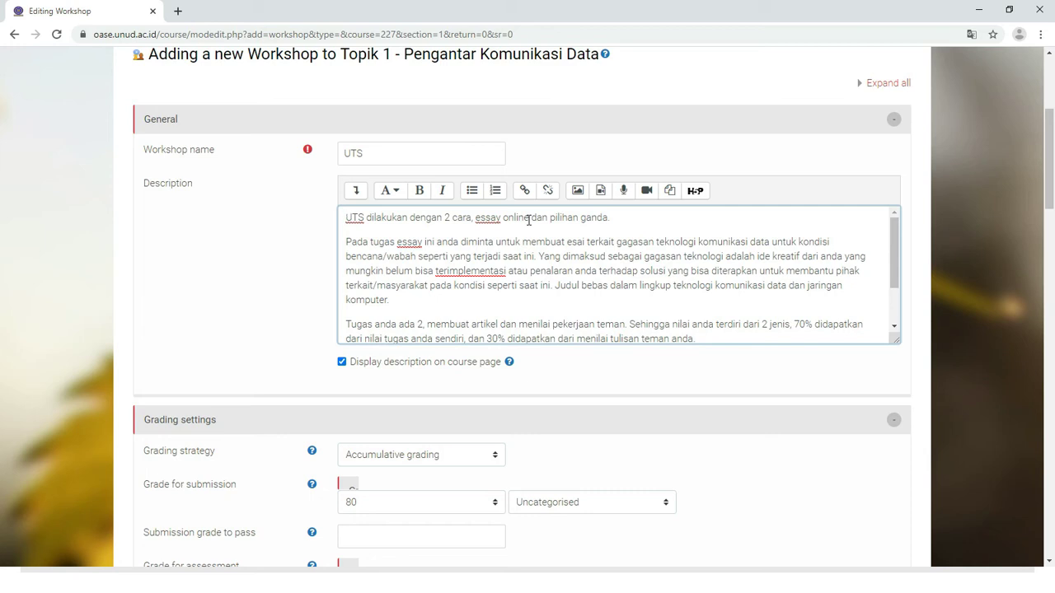
pyautogui.scroll(-2, 471, 247)
pyautogui.scroll(2, 472, 247)
pyautogui.scroll(-2, 421, 257)
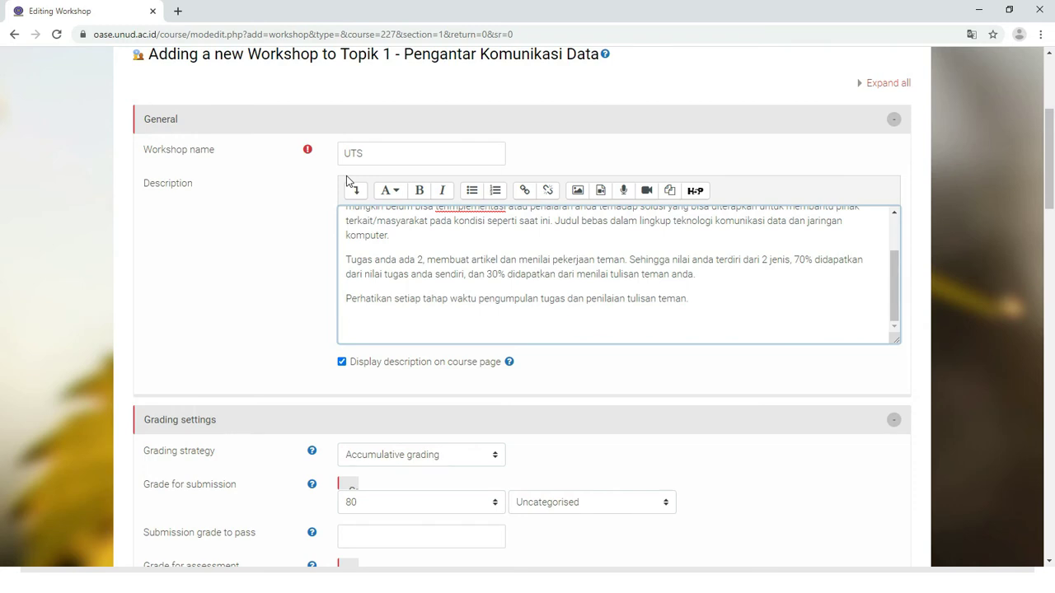
# Set the workshop's grading strategy to Rubric.
pyautogui.scroll(-3, 290, 250)
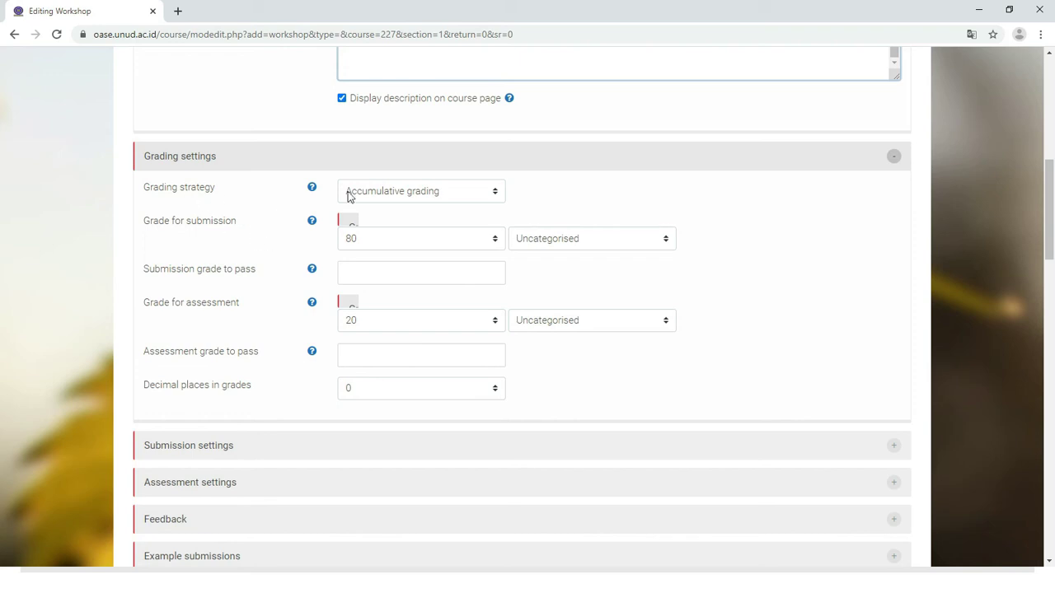
pyautogui.click(379, 192)
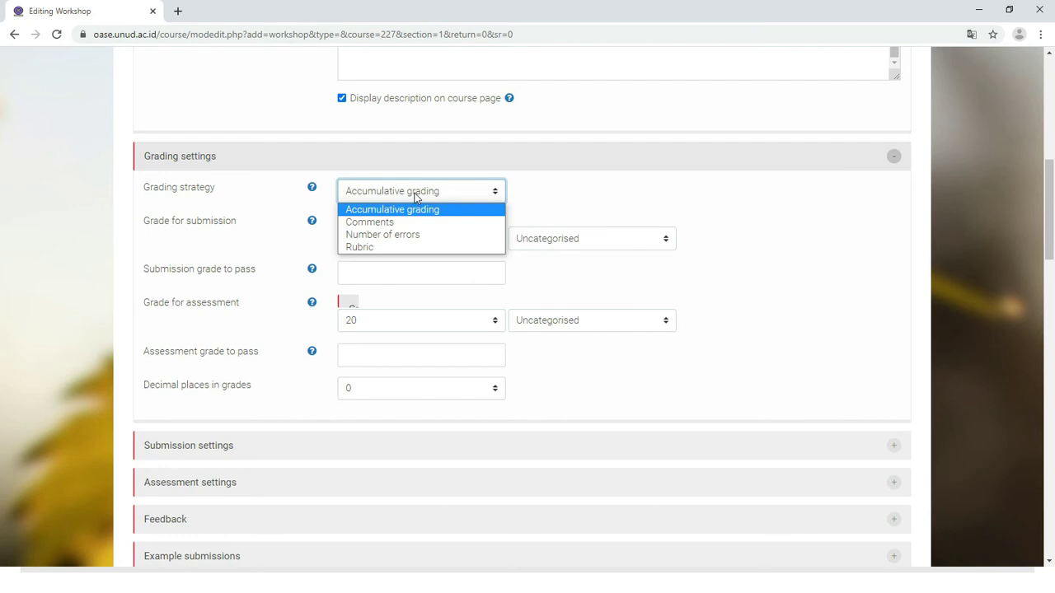
pyautogui.click(391, 249)
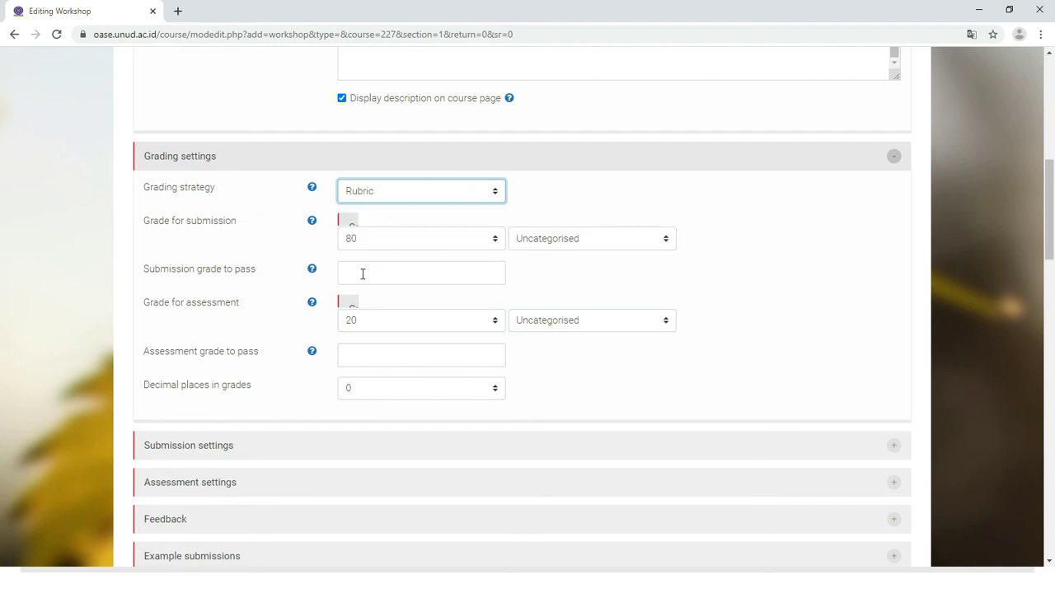
# Check the submission share in the description and set the grade for submission to 70.
pyautogui.scroll(1, 462, 290)
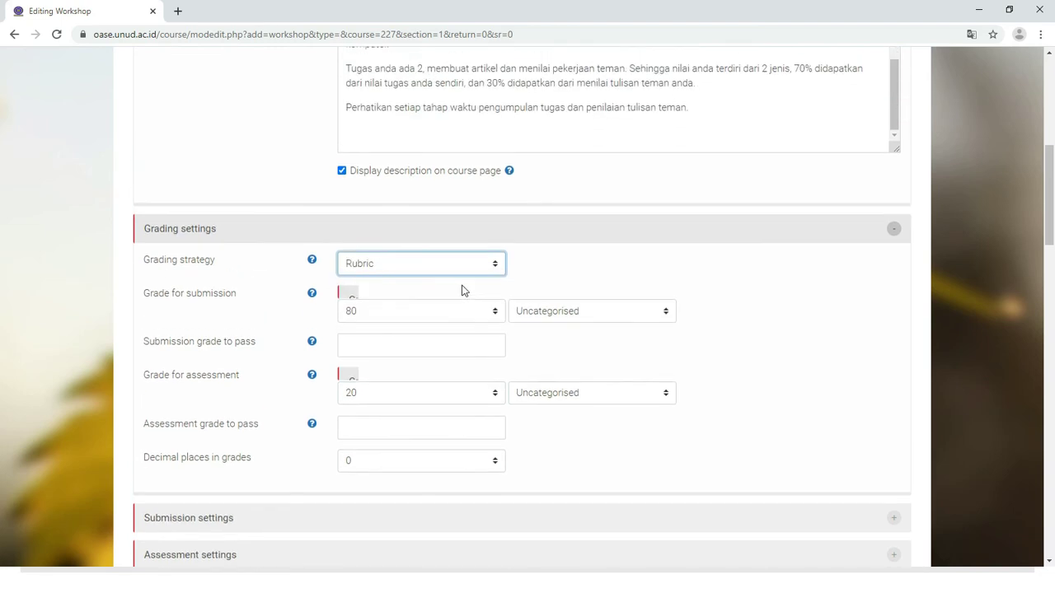
pyautogui.scroll(2, 462, 290)
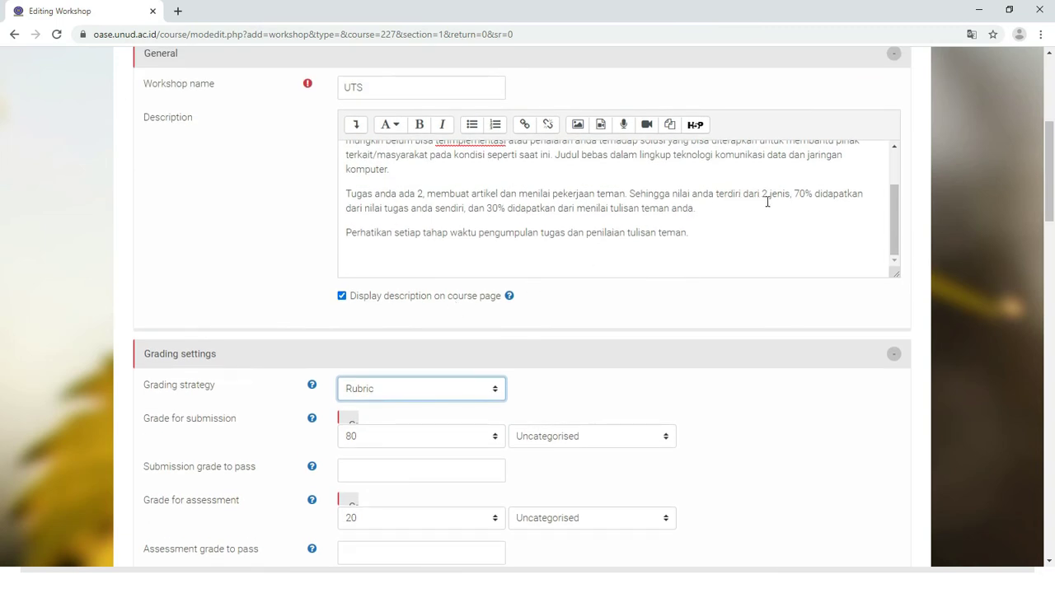
pyautogui.doubleClick(797, 195)
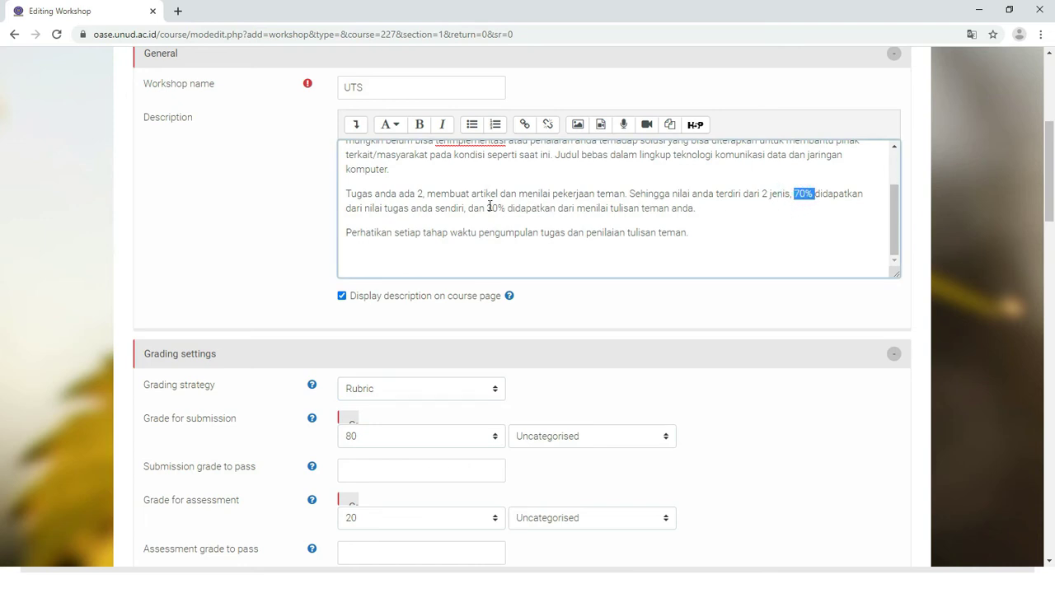
pyautogui.scroll(-2, 581, 379)
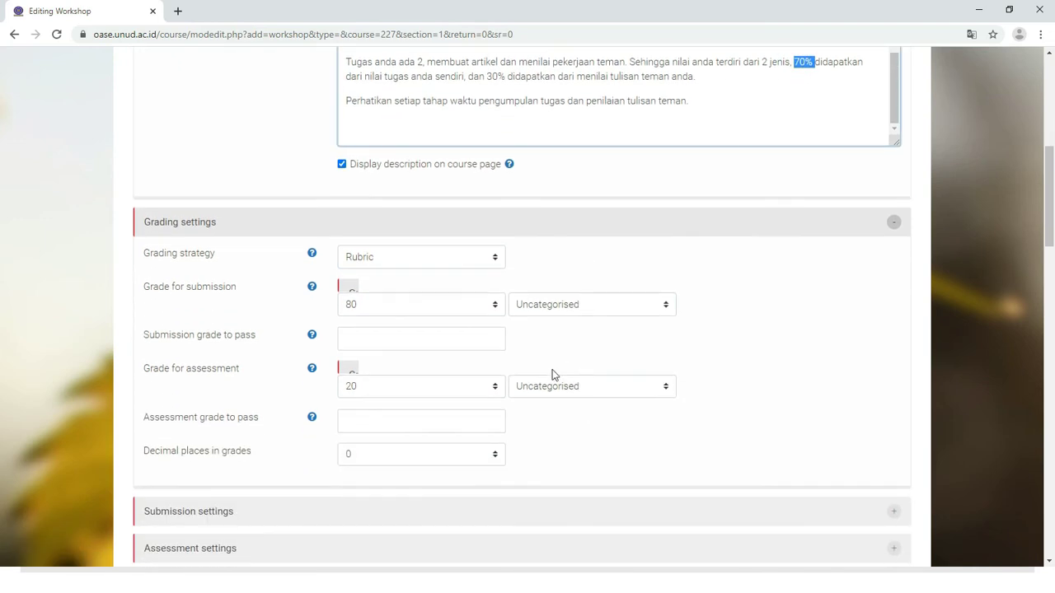
pyautogui.click(488, 306)
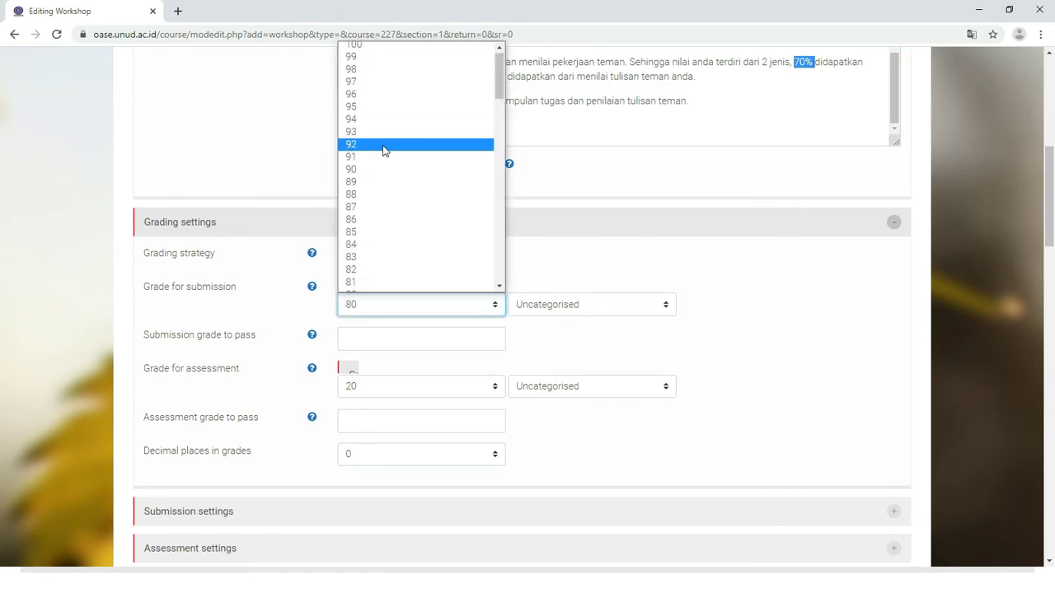
pyautogui.scroll(-3, 379, 165)
pyautogui.click(365, 159)
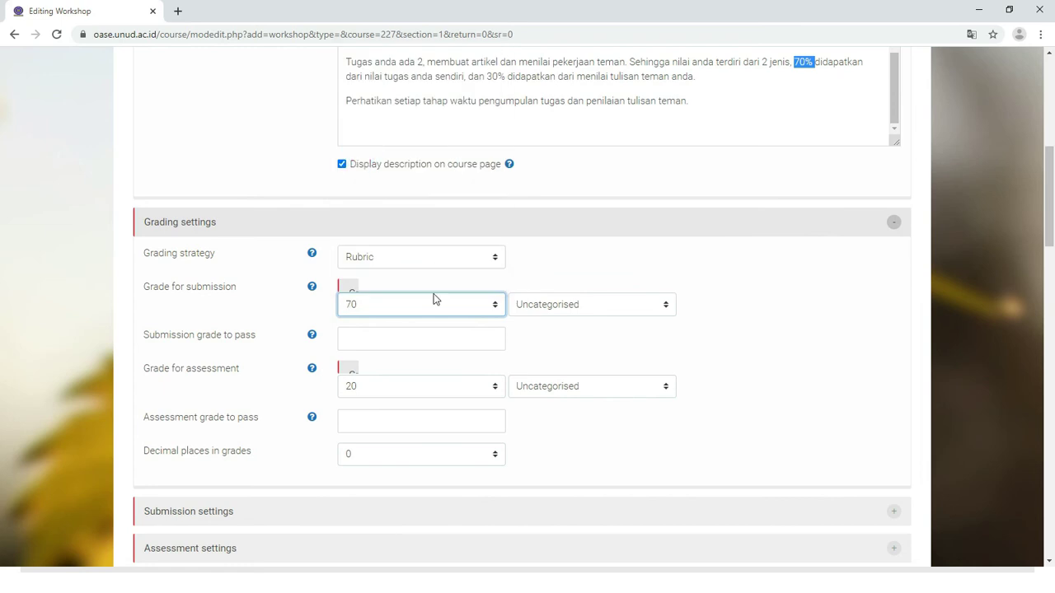
# Set the workshop's grade for assessment to 30.
pyautogui.click(364, 390)
pyautogui.scroll(-1, 364, 363)
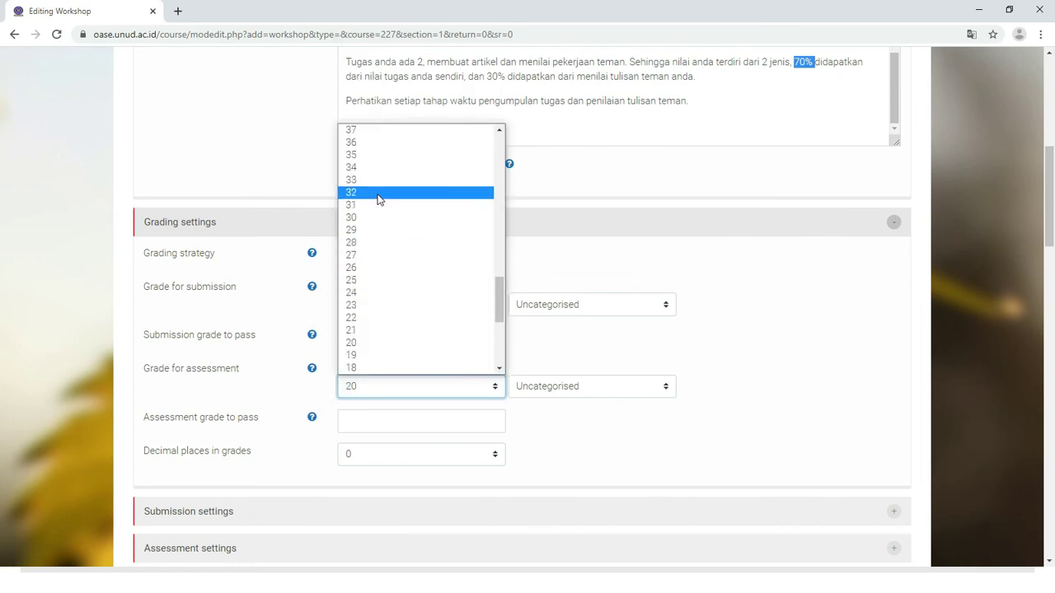
pyautogui.scroll(-3, 377, 199)
pyautogui.scroll(3, 377, 199)
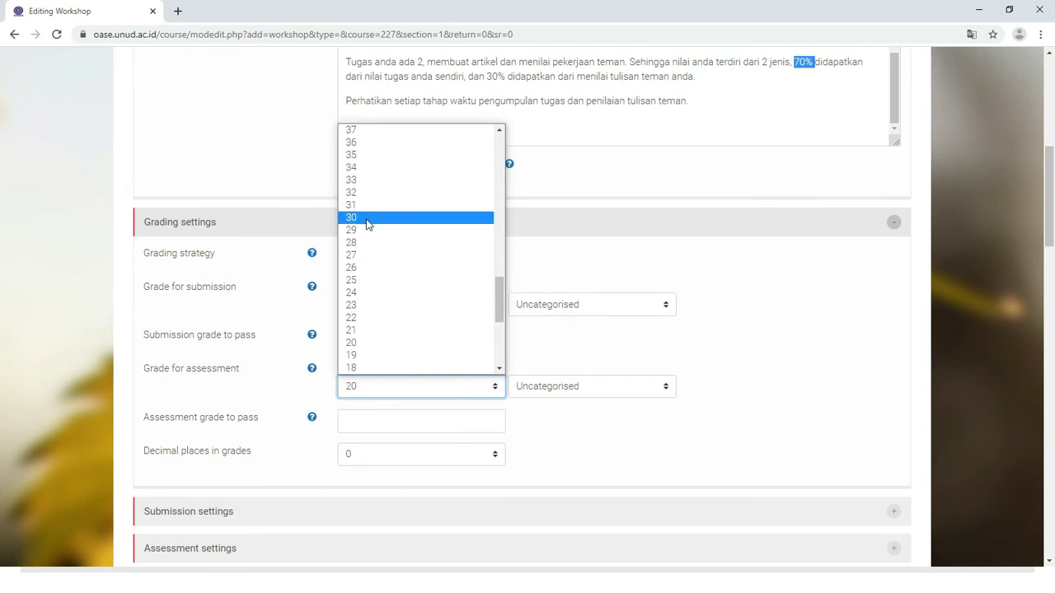
pyautogui.click(368, 217)
pyautogui.click(722, 381)
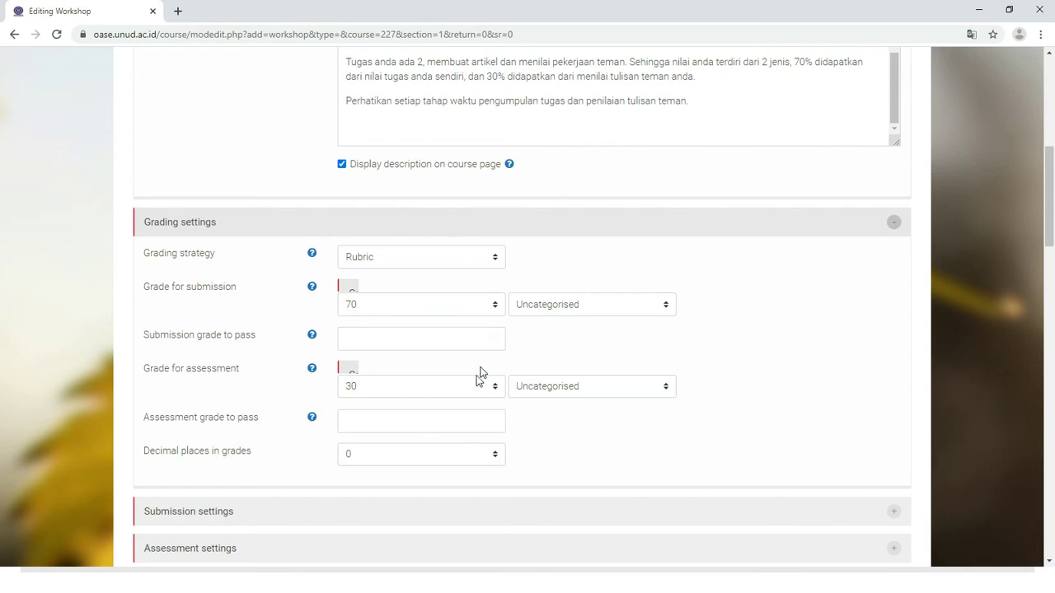
# Examine the category choices for the submission grade and the remaining grading settings.
pyautogui.click(613, 311)
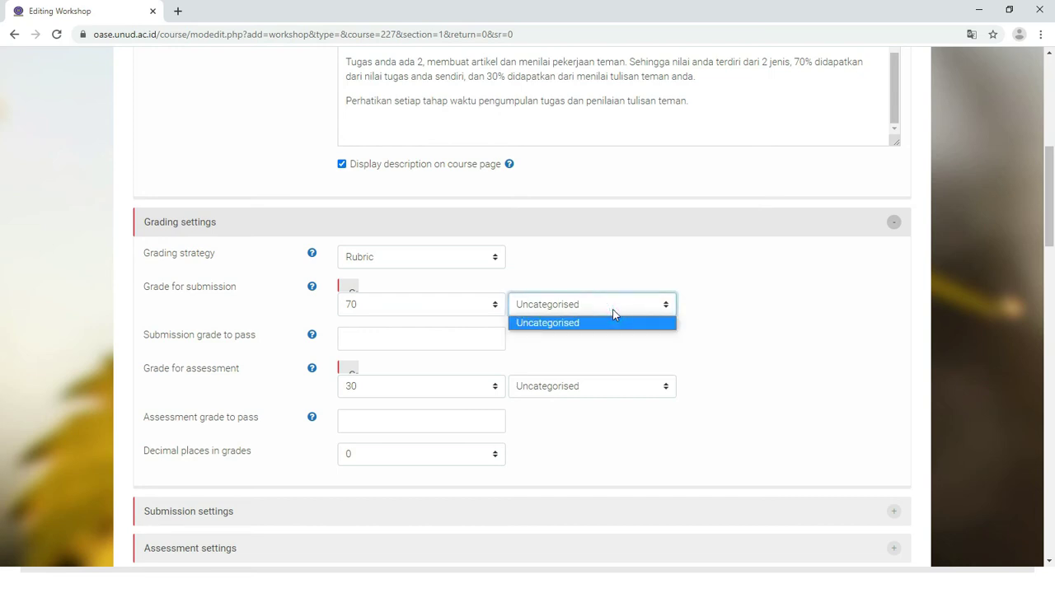
pyautogui.click(725, 337)
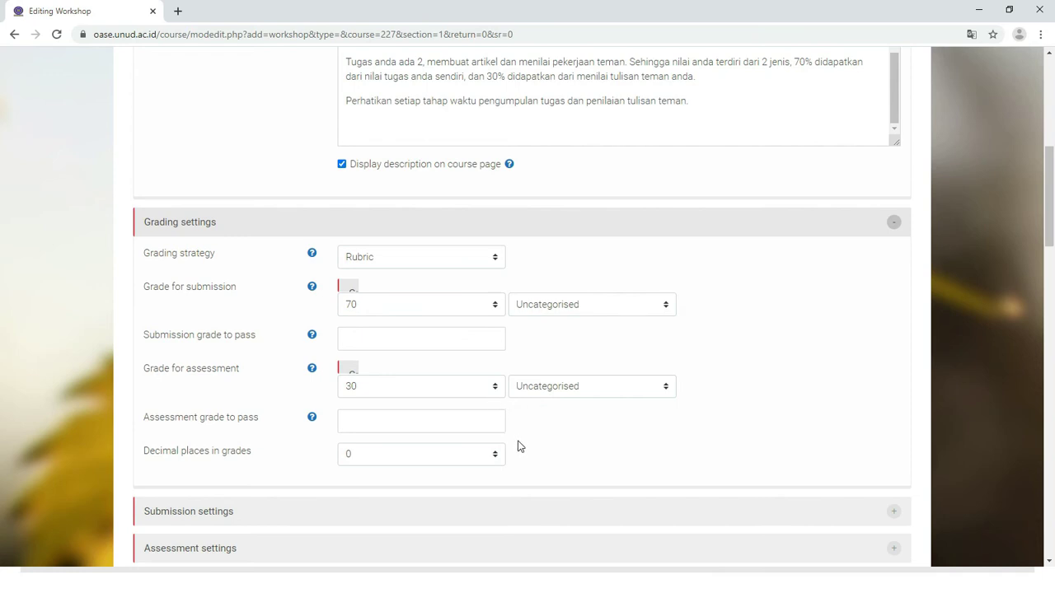
pyautogui.scroll(-3, 518, 438)
pyautogui.scroll(1, 517, 439)
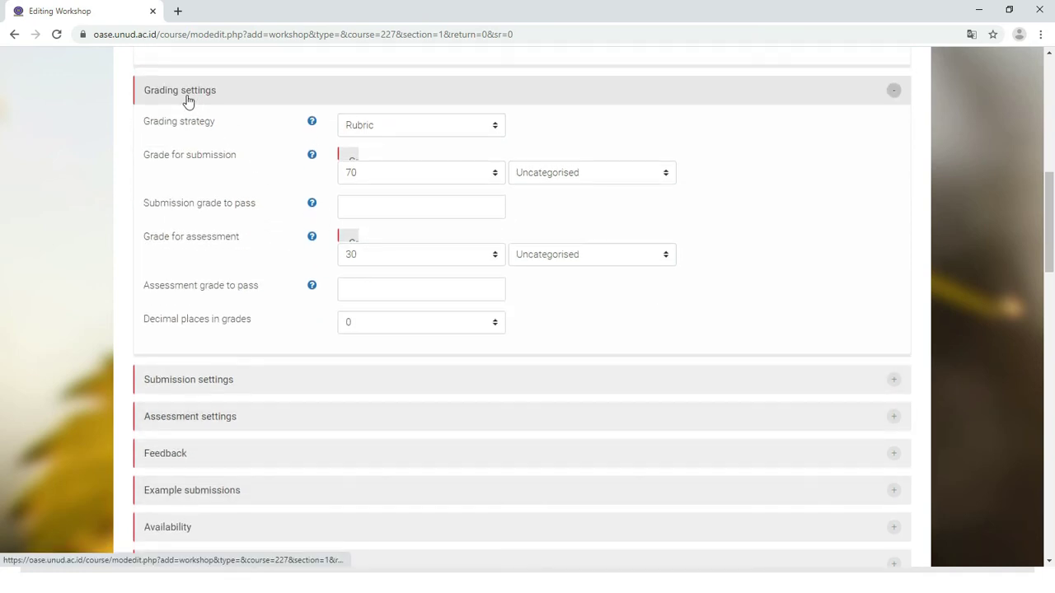
pyautogui.scroll(-1, 301, 252)
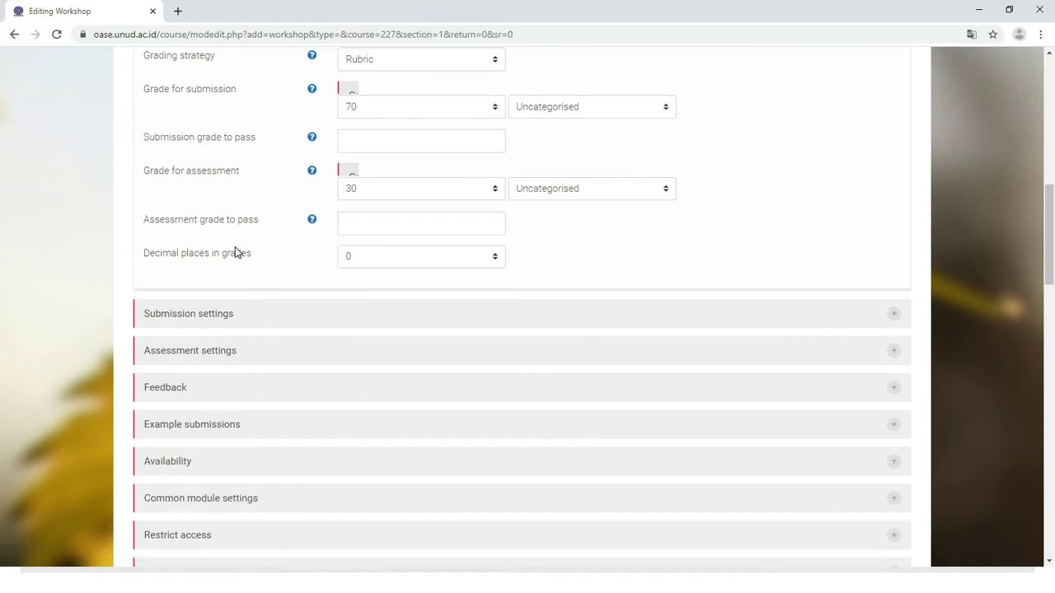
# Expand the Submission settings section and review its instructions, submission types and attachment options.
pyautogui.scroll(-1, 235, 252)
pyautogui.click(211, 249)
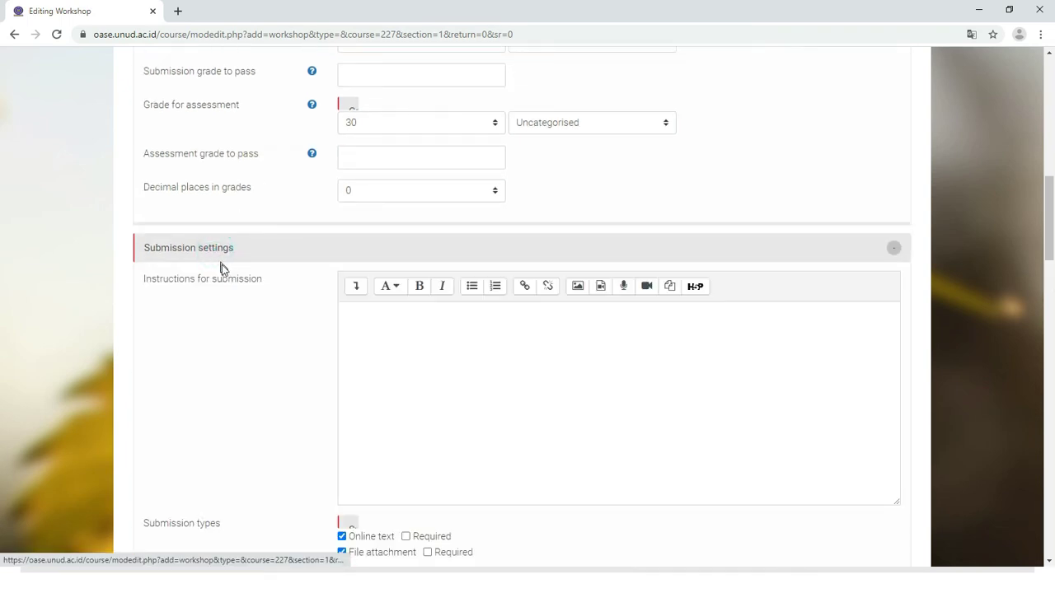
pyautogui.scroll(-2, 233, 298)
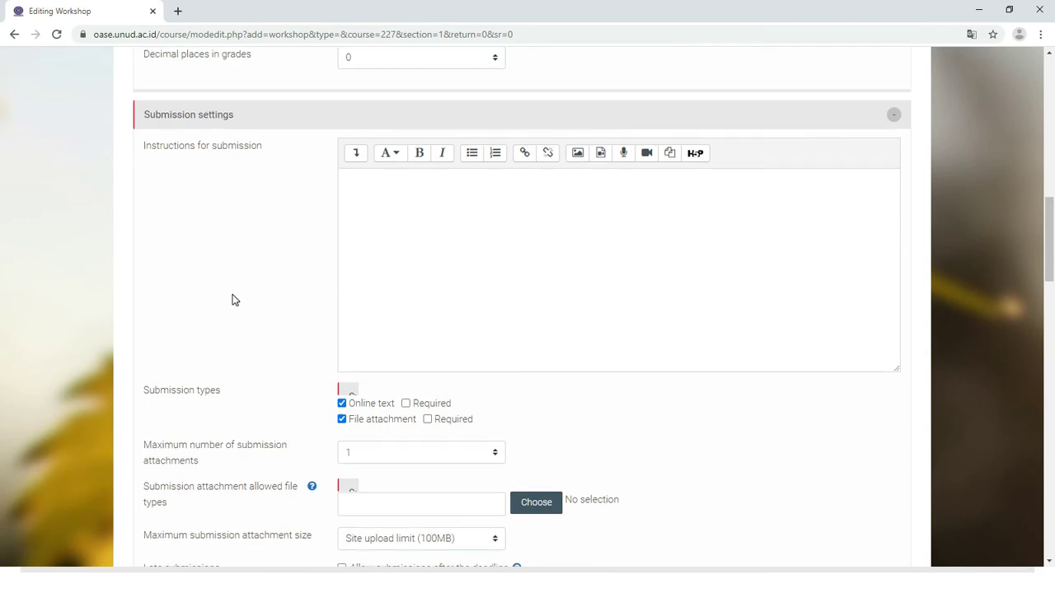
pyautogui.scroll(-1, 232, 300)
pyautogui.scroll(1, 233, 300)
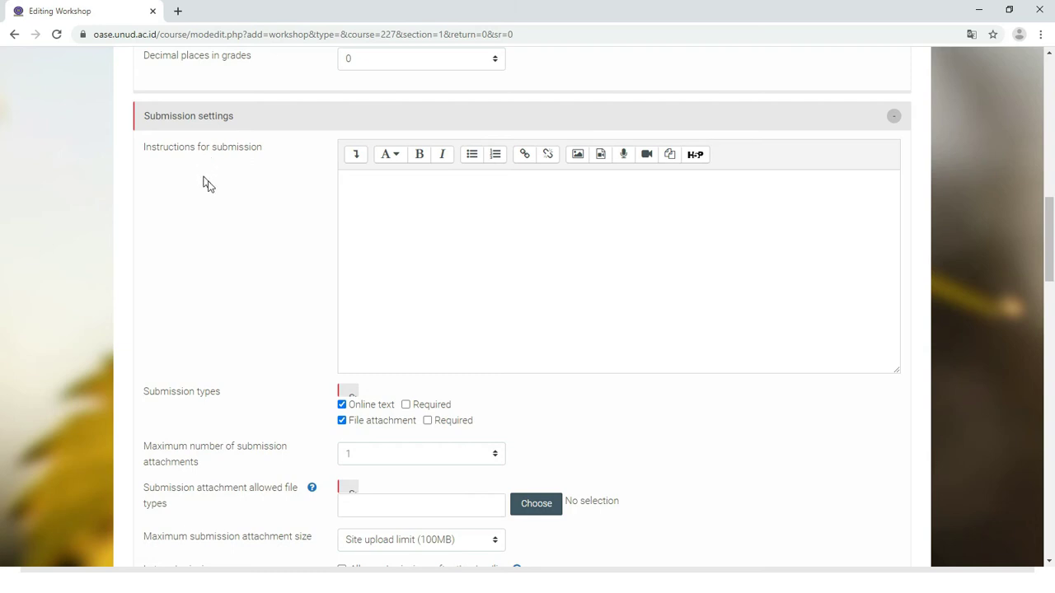
# Switch to the Word plan and copy the Penjelasan Submission text from "Harap diperhatikan" through item 9.
pyautogui.hotkey('alt', 'Tab')
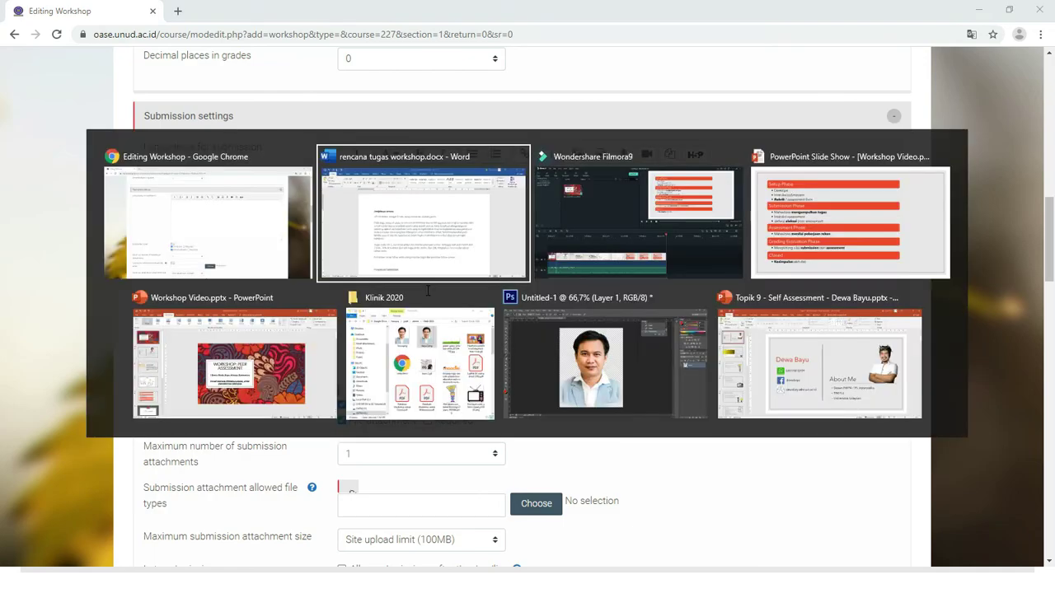
pyautogui.moveTo(273, 266); pyautogui.dragTo(395, 492)
pyautogui.scroll(-3, 395, 347)
pyautogui.scroll(-3, 394, 347)
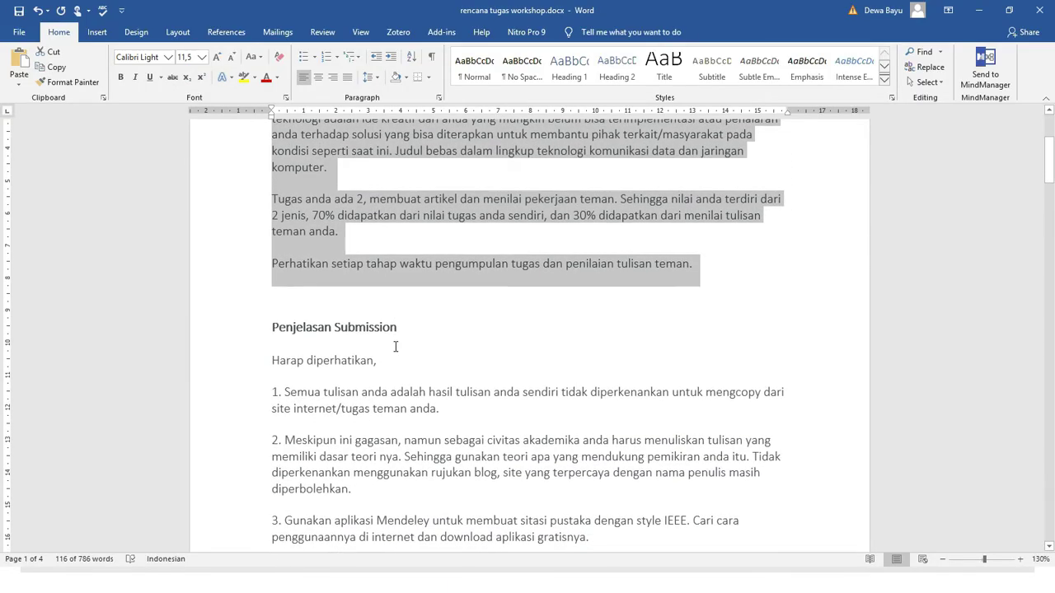
pyautogui.click(271, 202)
pyautogui.scroll(-8, 475, 339)
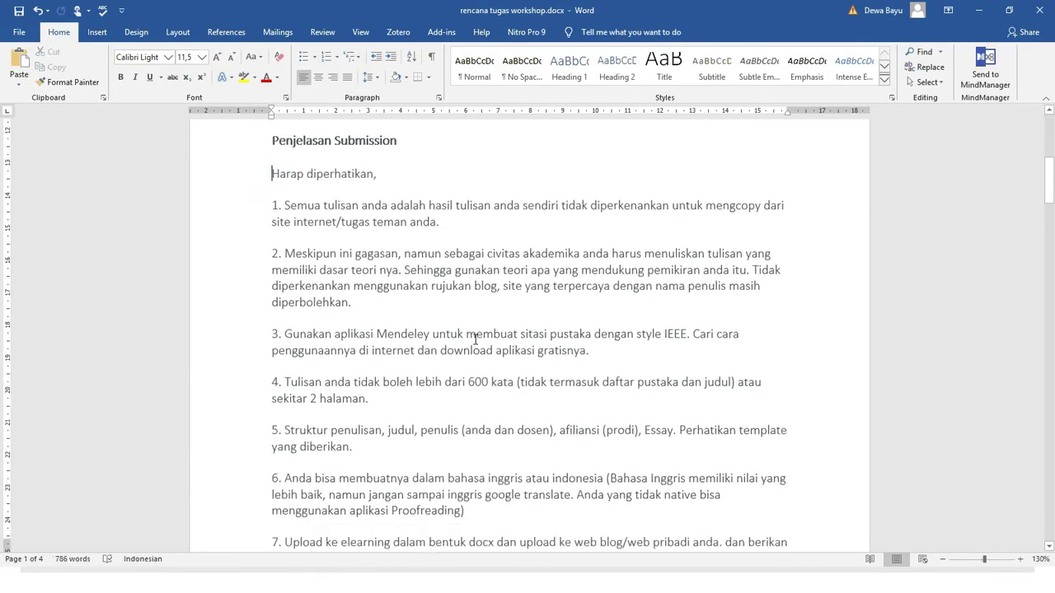
pyautogui.scroll(-2, 475, 340)
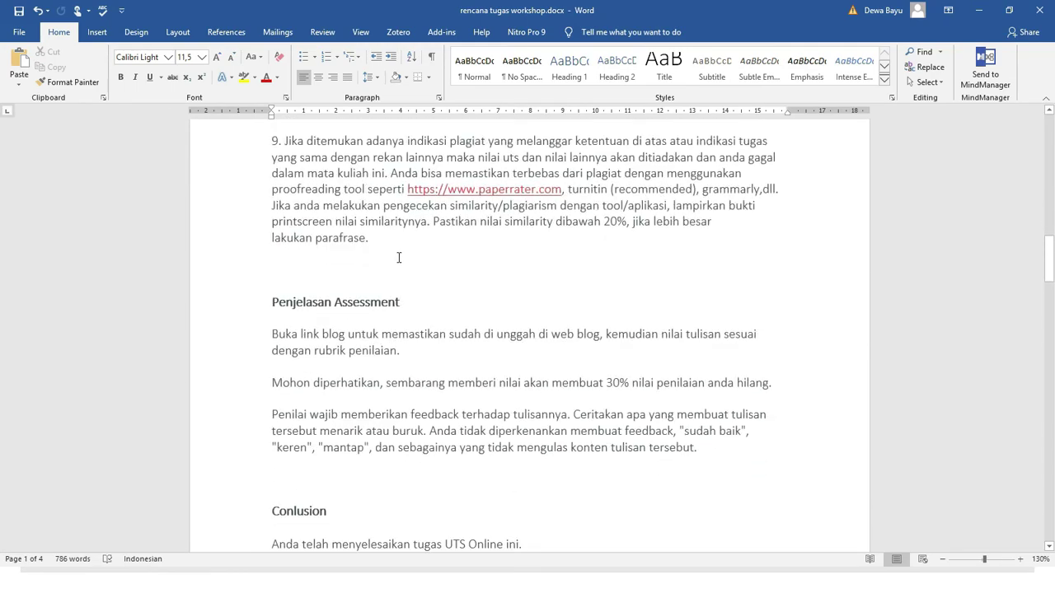
pyautogui.tripleClick(384, 240)
pyautogui.hotkey('ctrl', 'c')
# Return to the workshop form in Chrome and paste the copied text into the instructions for submission.
pyautogui.hotkey('alt', 'Tab')
pyautogui.click(412, 236)
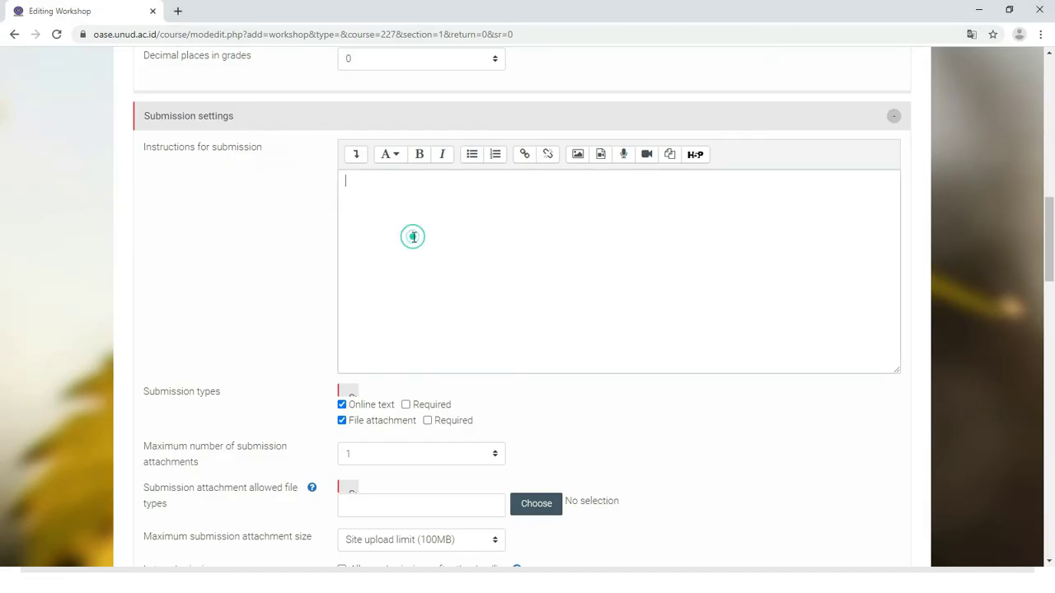
pyautogui.hotkey('ctrl', 'v')
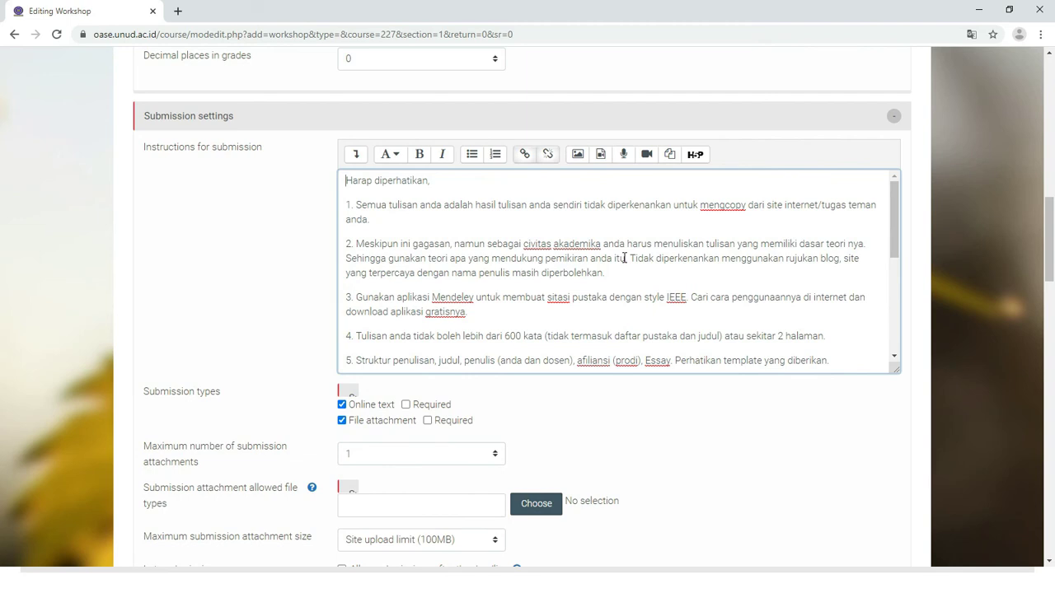
# Review the pasted submission instructions and the submission type and attachment options below them.
pyautogui.scroll(-1, 582, 284)
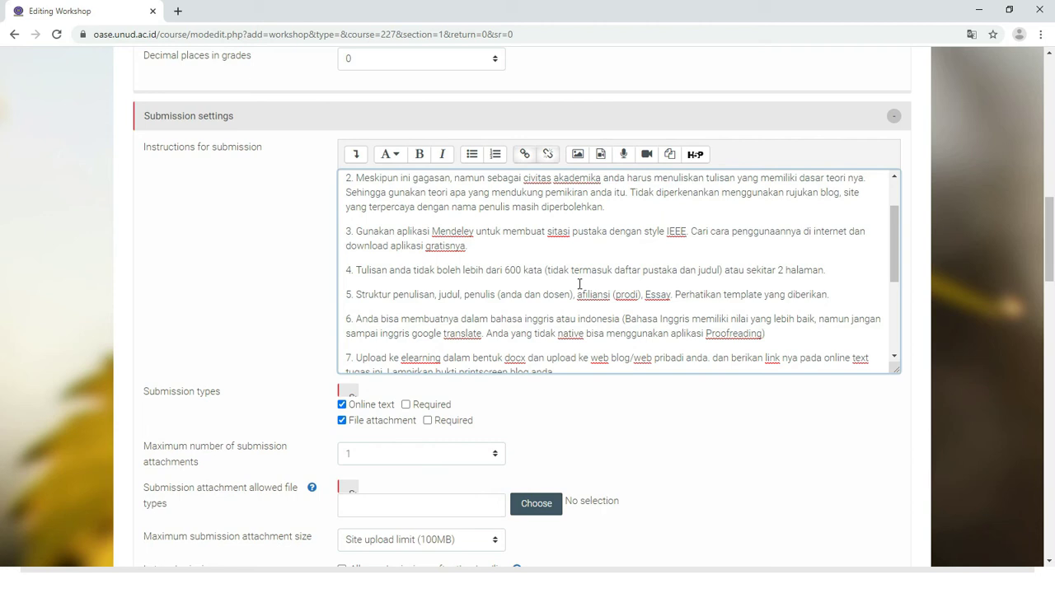
pyautogui.scroll(-1, 527, 255)
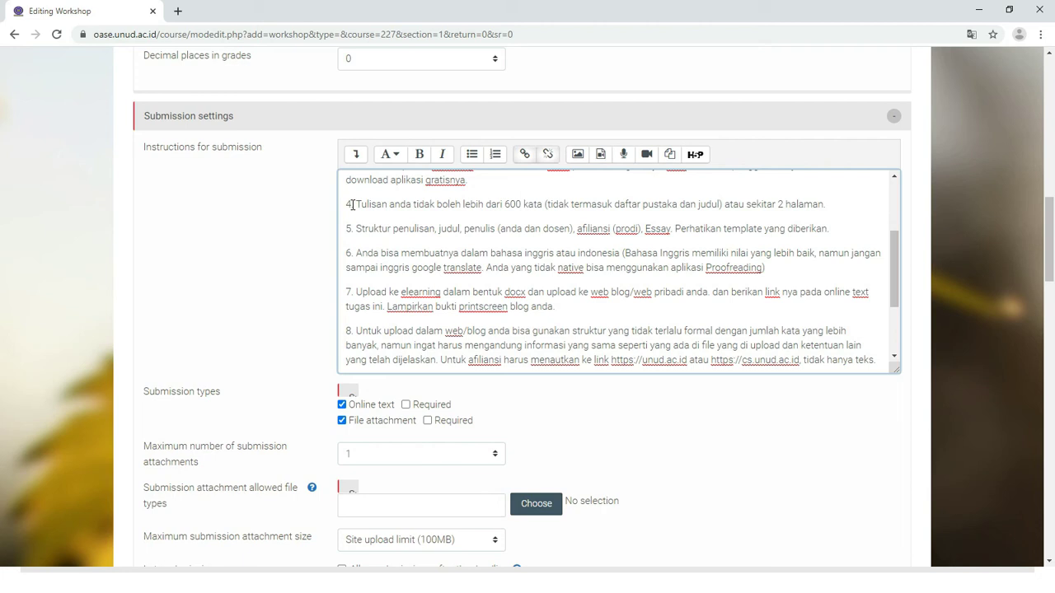
pyautogui.scroll(-2, 308, 327)
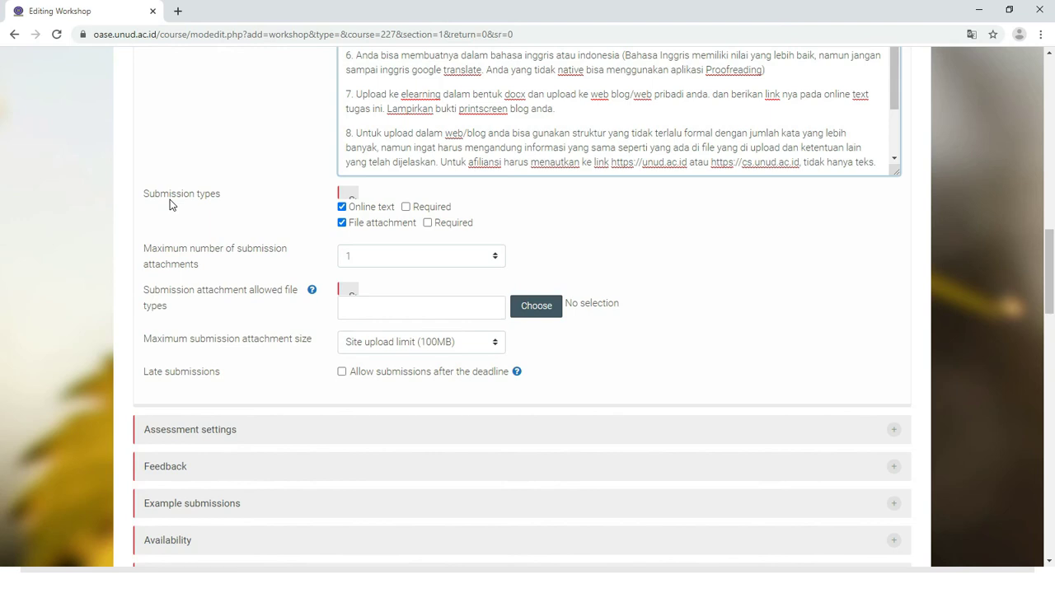
pyautogui.scroll(5, 206, 193)
pyautogui.scroll(2, 206, 193)
pyautogui.scroll(-4, 206, 193)
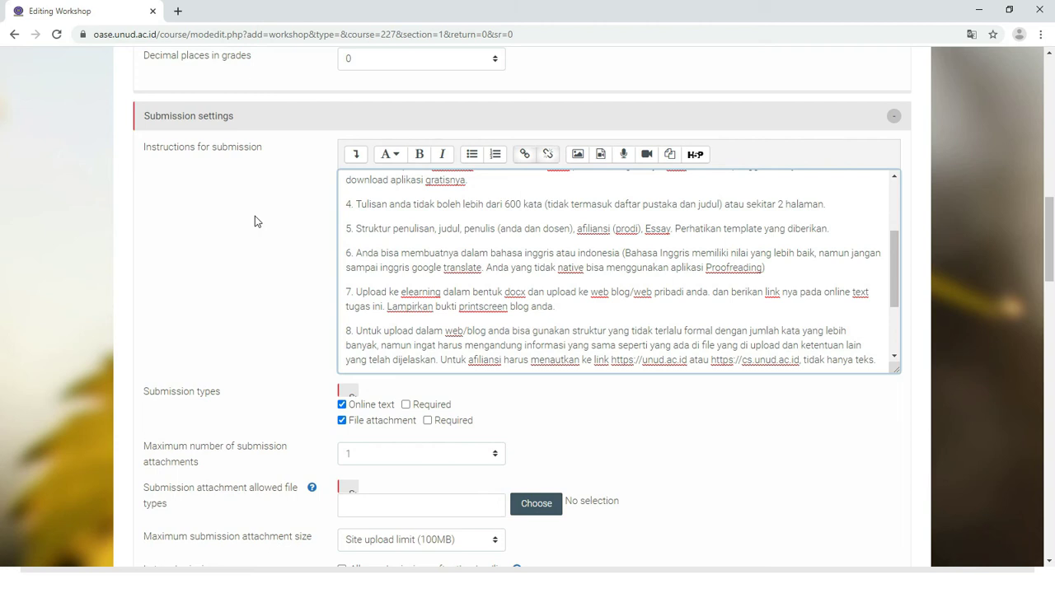
pyautogui.scroll(-3, 258, 229)
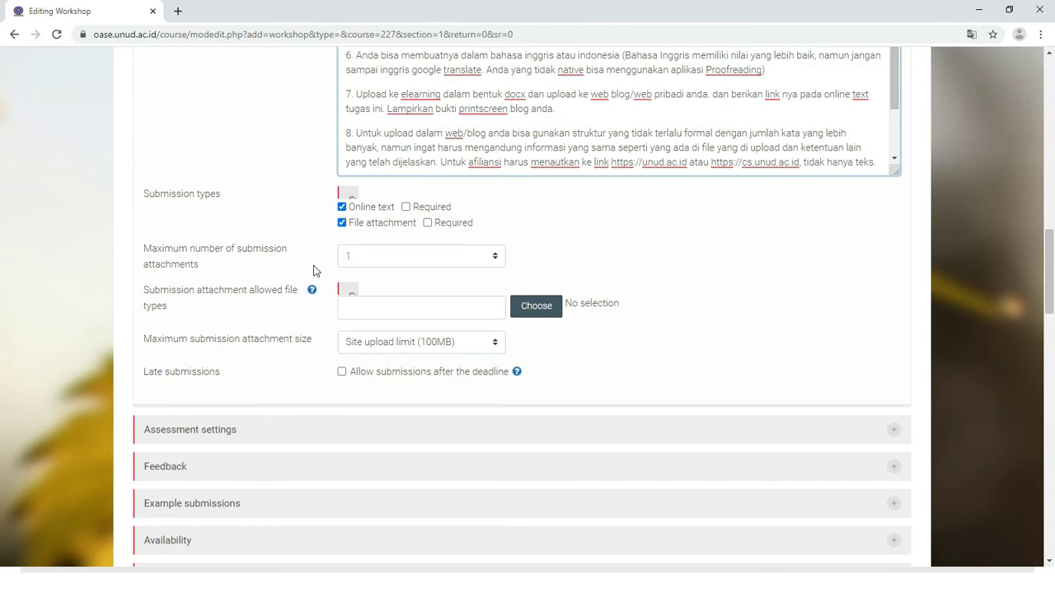
# Make both online text and file attachment required, and set the maximum number of submission attachments to 5.
pyautogui.click(405, 207)
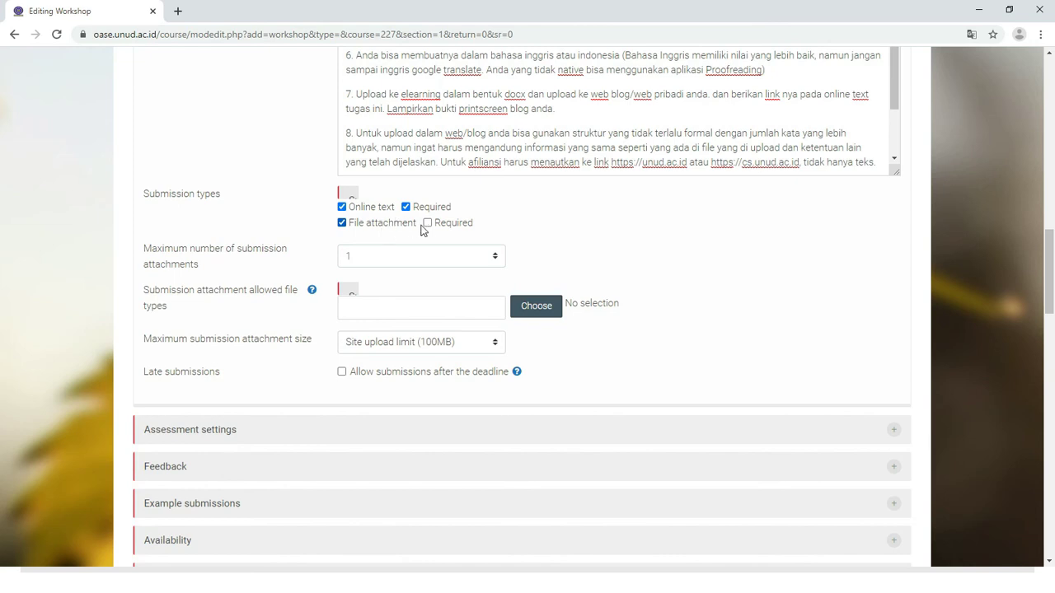
pyautogui.click(429, 224)
pyautogui.click(404, 260)
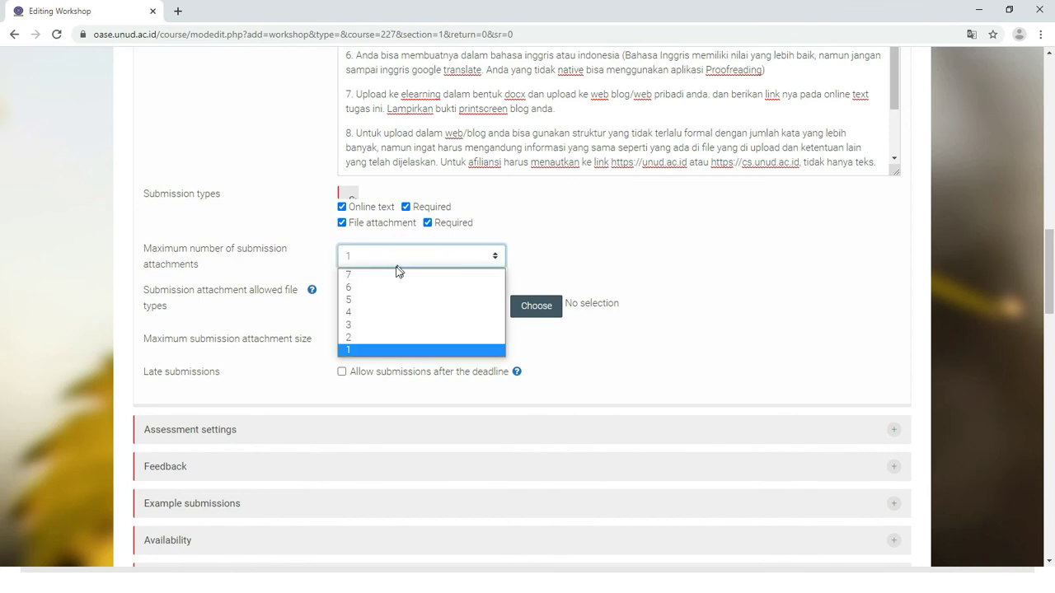
pyautogui.click(373, 301)
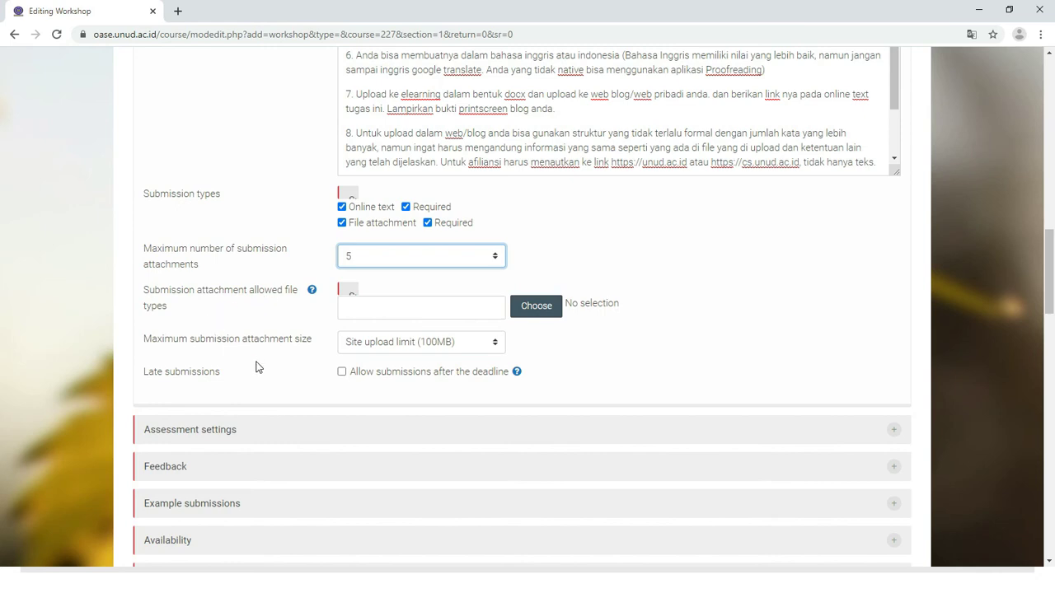
# Try allowing submissions after the deadline, and turn the option back off.
pyautogui.scroll(-2, 287, 386)
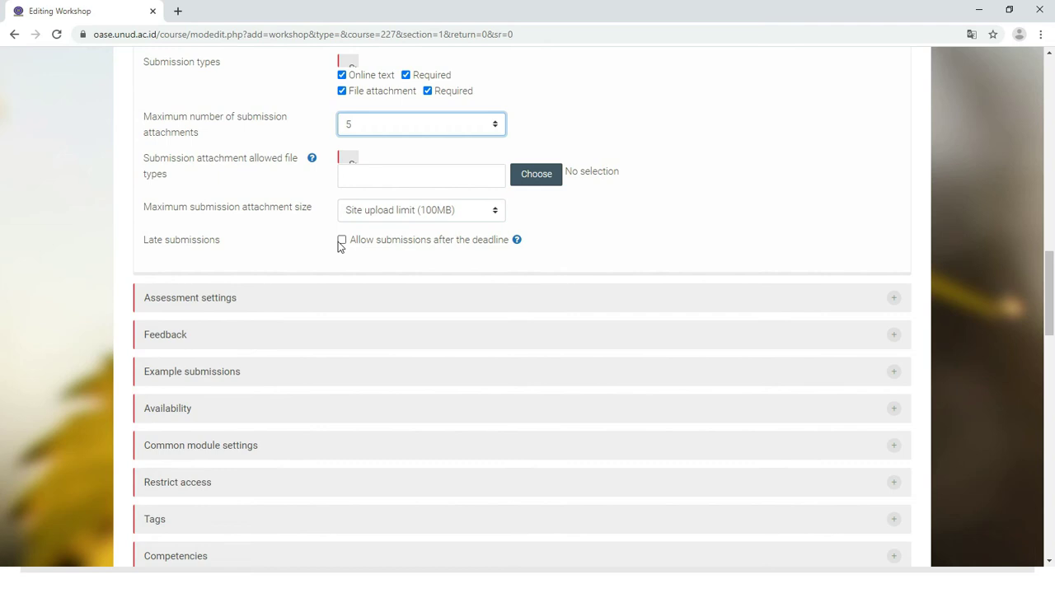
pyautogui.click(341, 242)
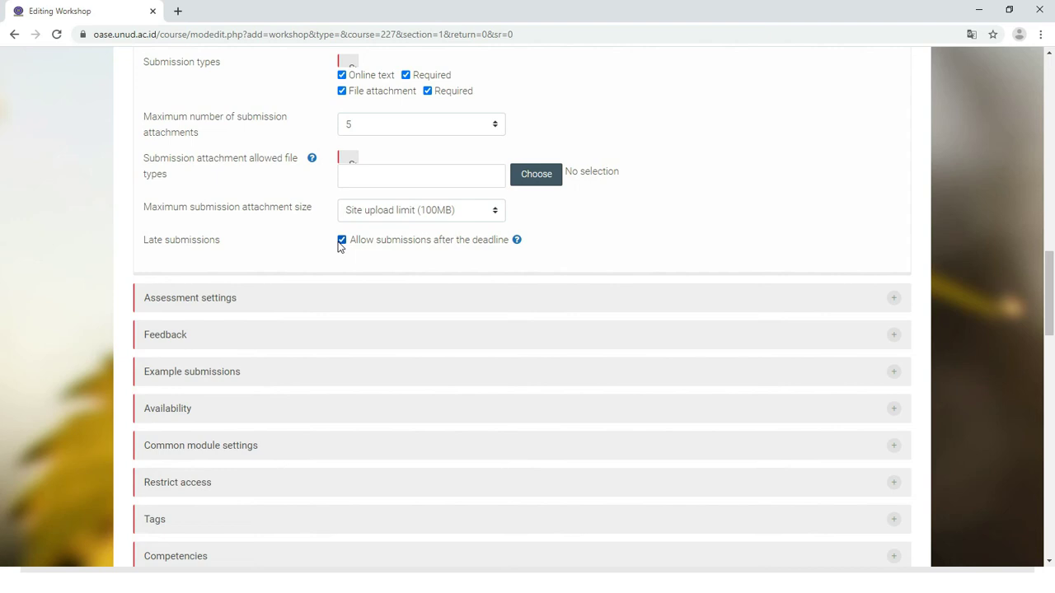
pyautogui.click(340, 243)
# Check the submission settings once more and expand the Assessment settings section.
pyautogui.scroll(5, 313, 246)
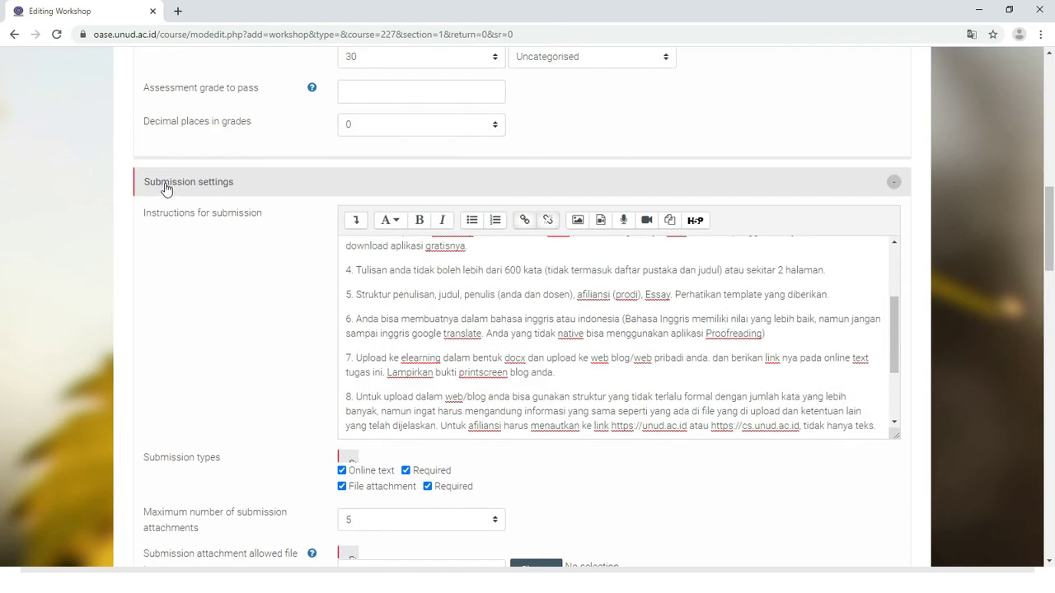
pyautogui.scroll(-4, 219, 308)
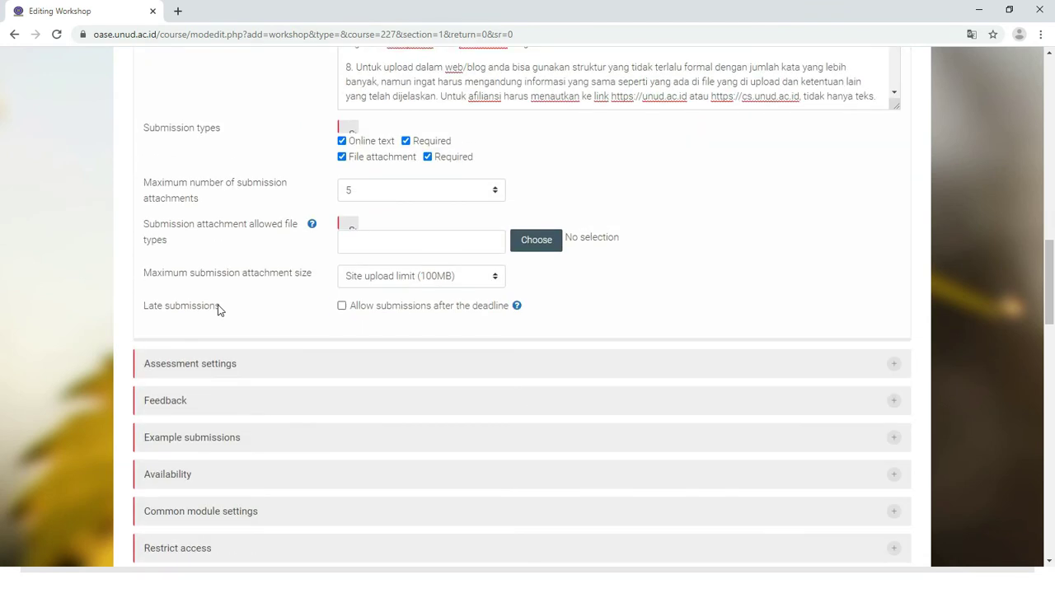
pyautogui.scroll(-2, 227, 330)
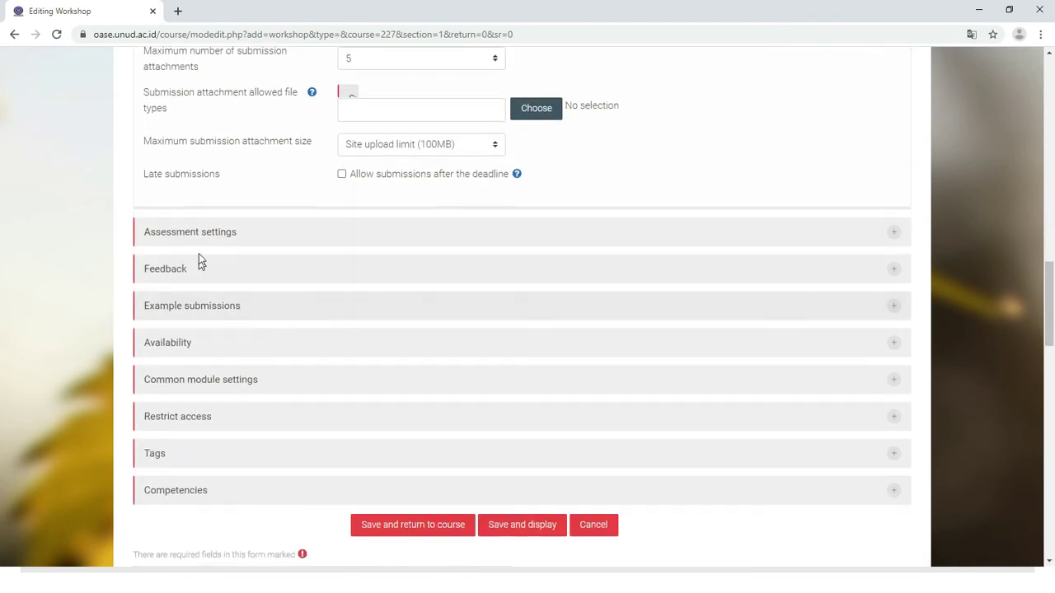
pyautogui.click(198, 233)
pyautogui.scroll(-2, 205, 350)
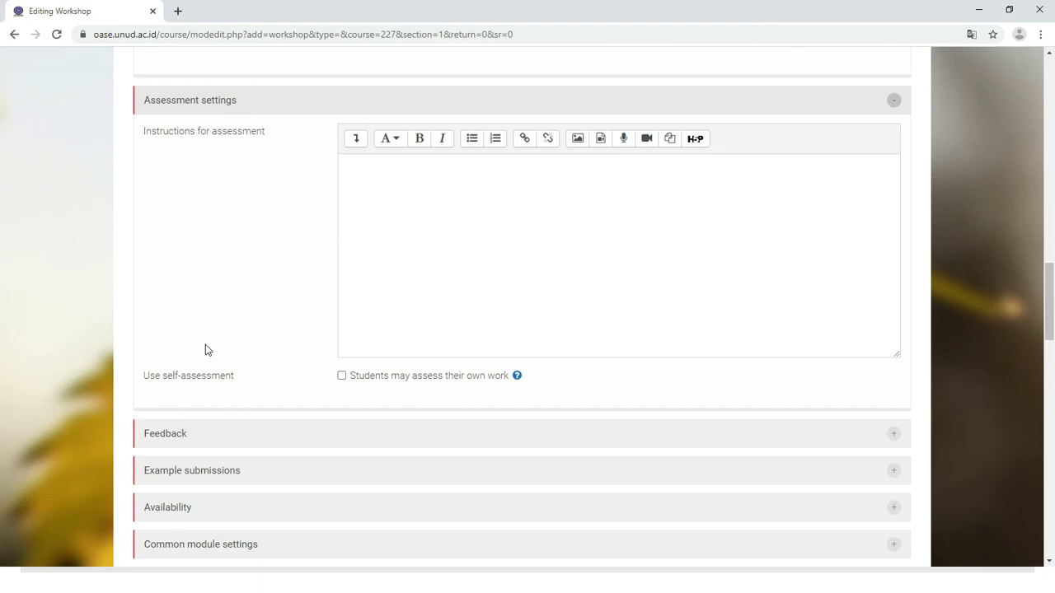
# Copy the Penjelasan Assessment paragraphs from the Word plan into the workshop's instructions for assessment.
pyautogui.hotkey('alt', 'Tab')
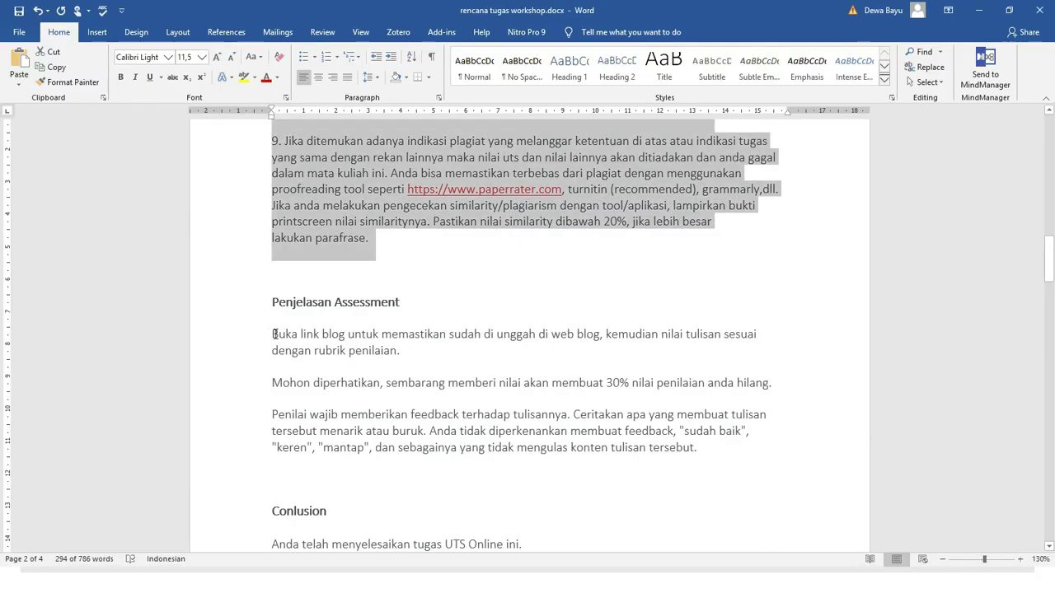
pyautogui.click(275, 334)
pyautogui.keyDown('shift'); pyautogui.click(699, 448); pyautogui.keyUp('shift')
pyautogui.hotkey('ctrl', 'c')
pyautogui.hotkey('alt', 'Tab')
pyautogui.click(445, 267)
pyautogui.hotkey('ctrl', 'v')
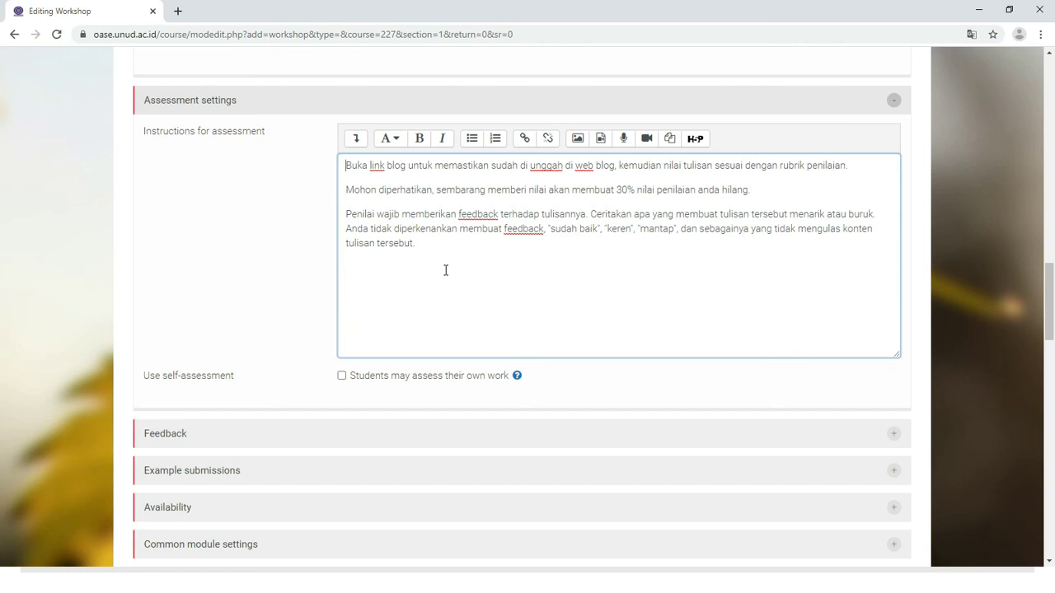
# Review the submission requirements and the assessment instructions, including the rule on giving meaningful feedback.
pyautogui.scroll(5, 445, 270)
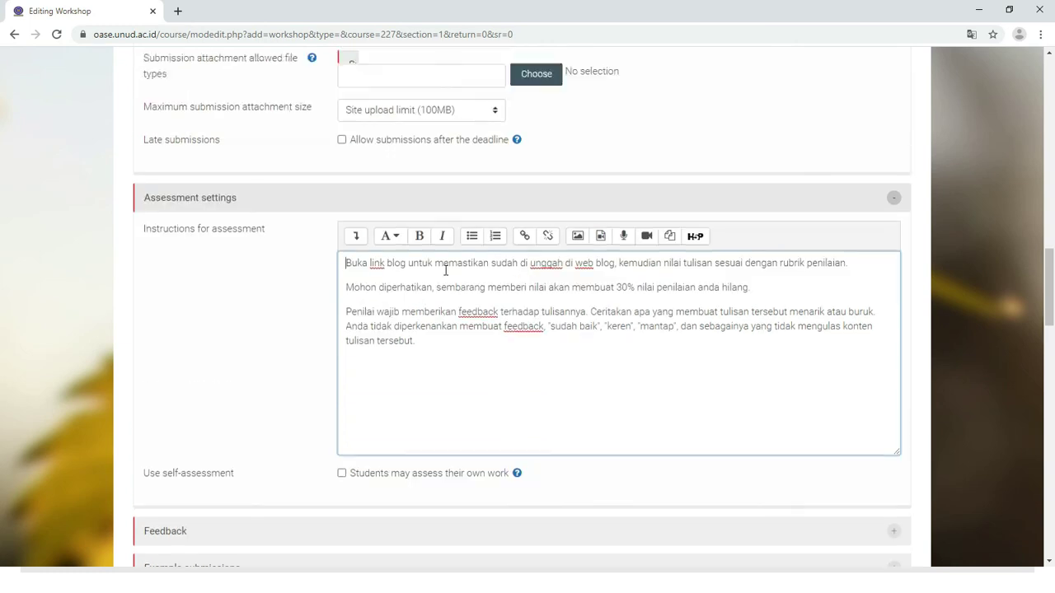
pyautogui.scroll(-5, 400, 334)
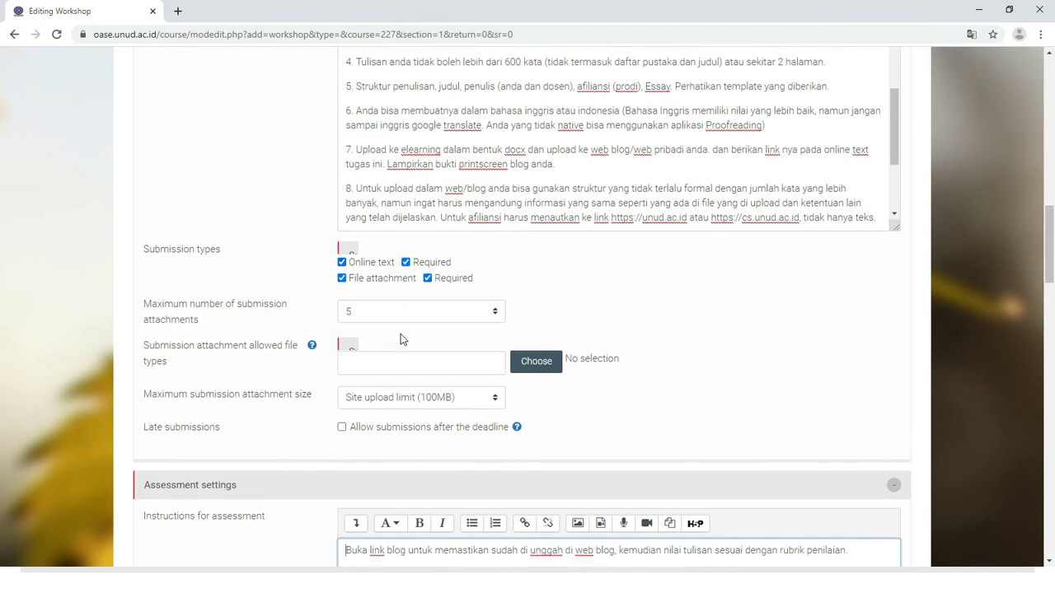
pyautogui.scroll(1, 470, 288)
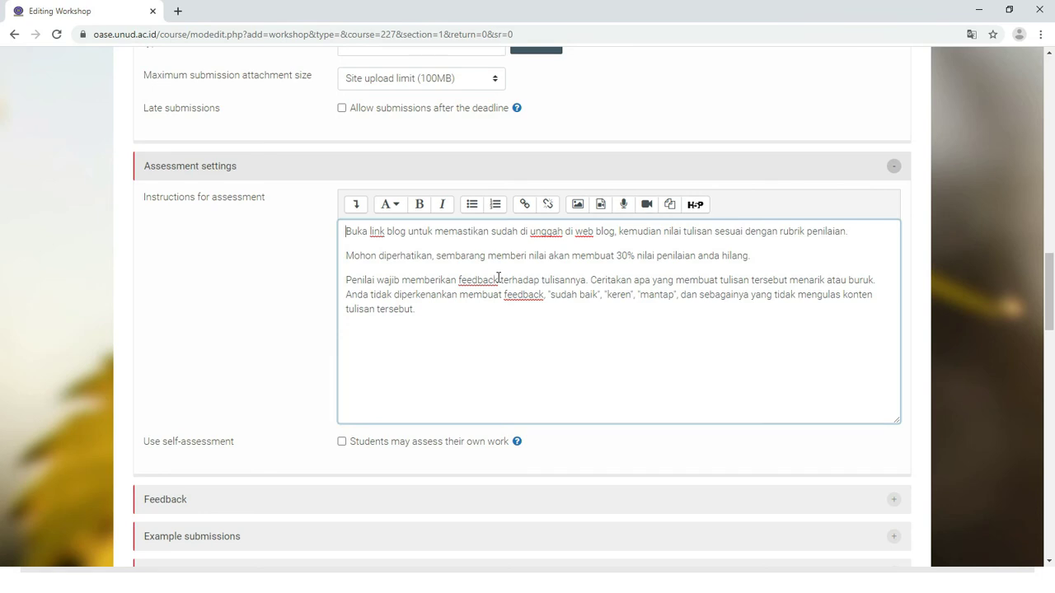
pyautogui.scroll(-2, 504, 280)
pyautogui.scroll(1, 506, 289)
pyautogui.click(504, 228)
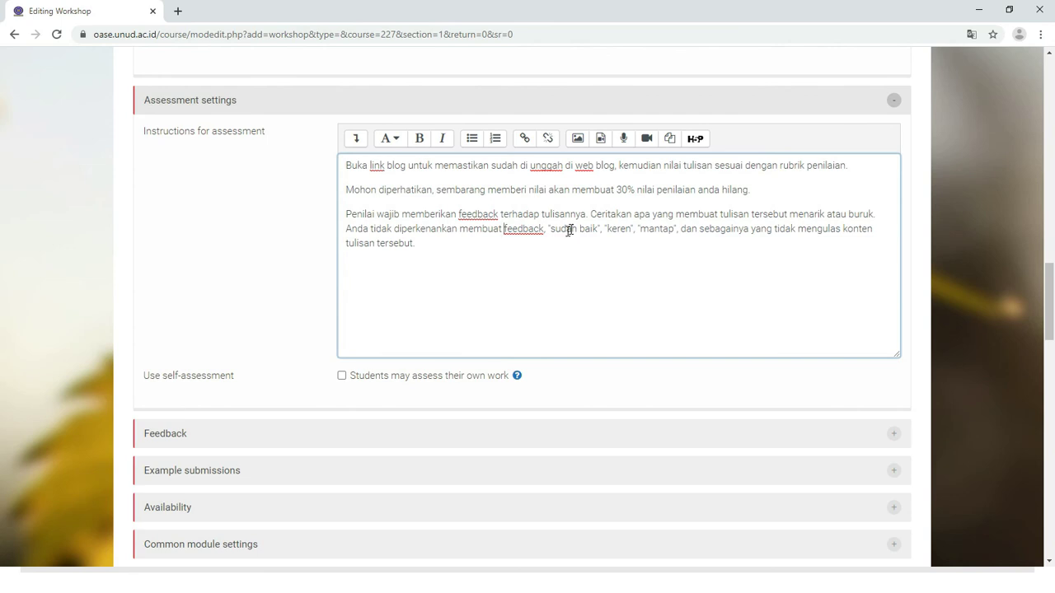
pyautogui.scroll(-1, 514, 252)
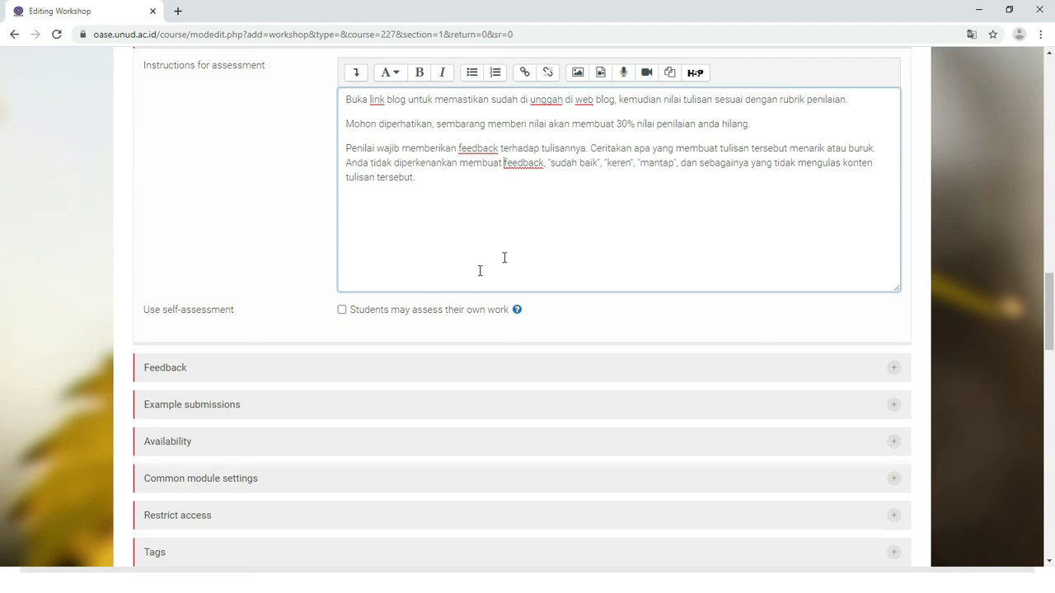
# Enable self-assessment so students may assess their own work.
pyautogui.click(342, 311)
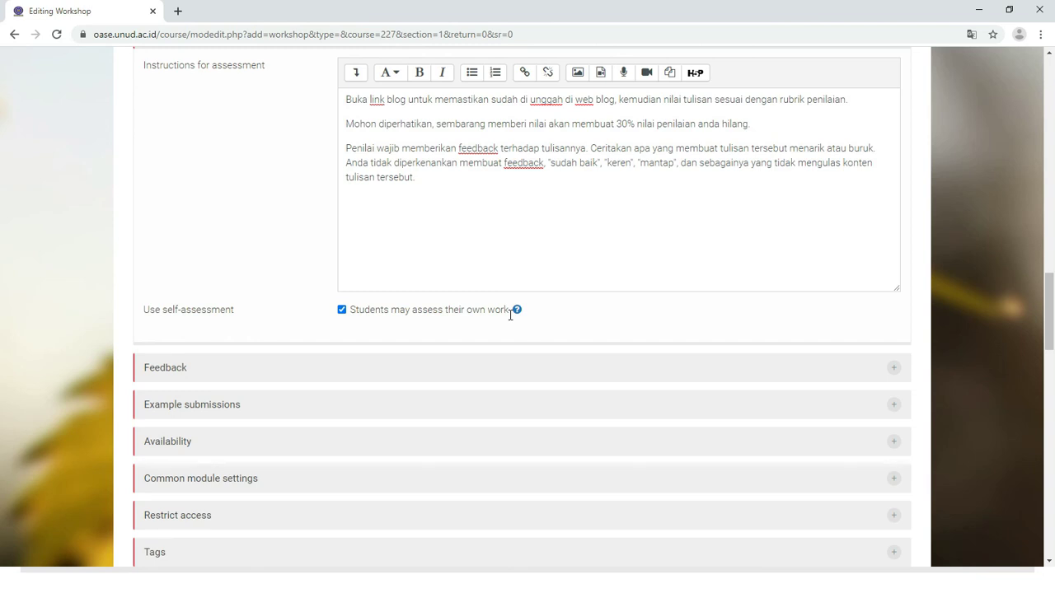
pyautogui.scroll(2, 313, 247)
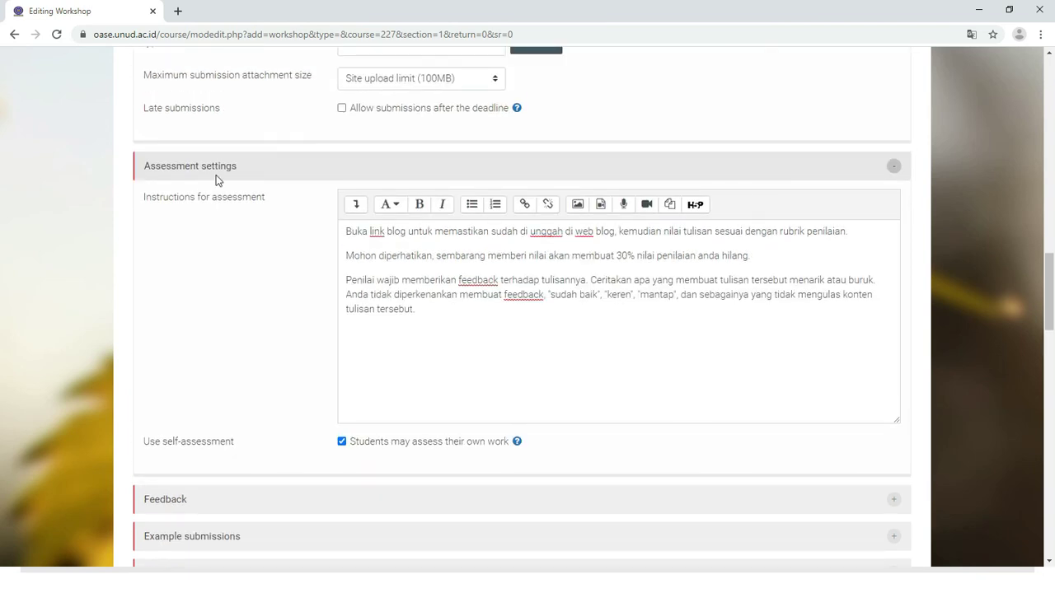
pyautogui.scroll(-4, 218, 189)
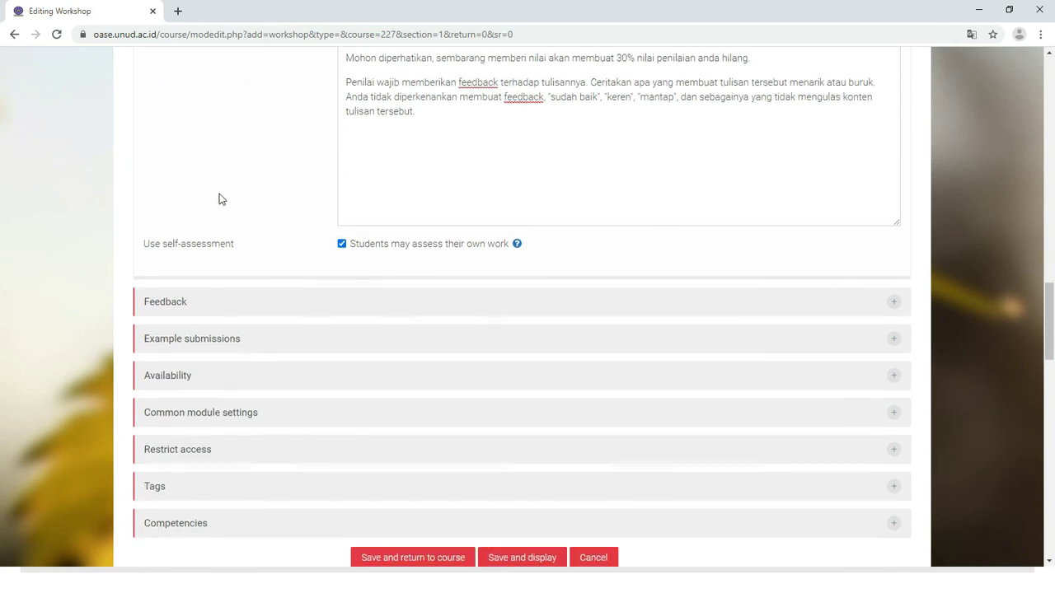
# Expand the Feedback section and place the cursor in the Conclusion text area.
pyautogui.click(205, 236)
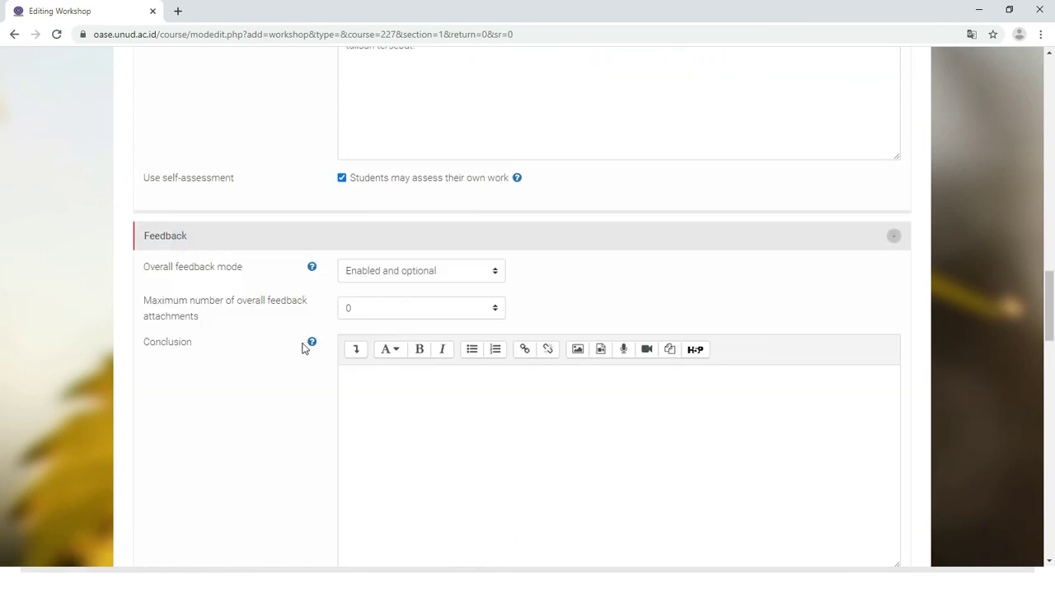
pyautogui.scroll(-2, 304, 346)
pyautogui.click(405, 269)
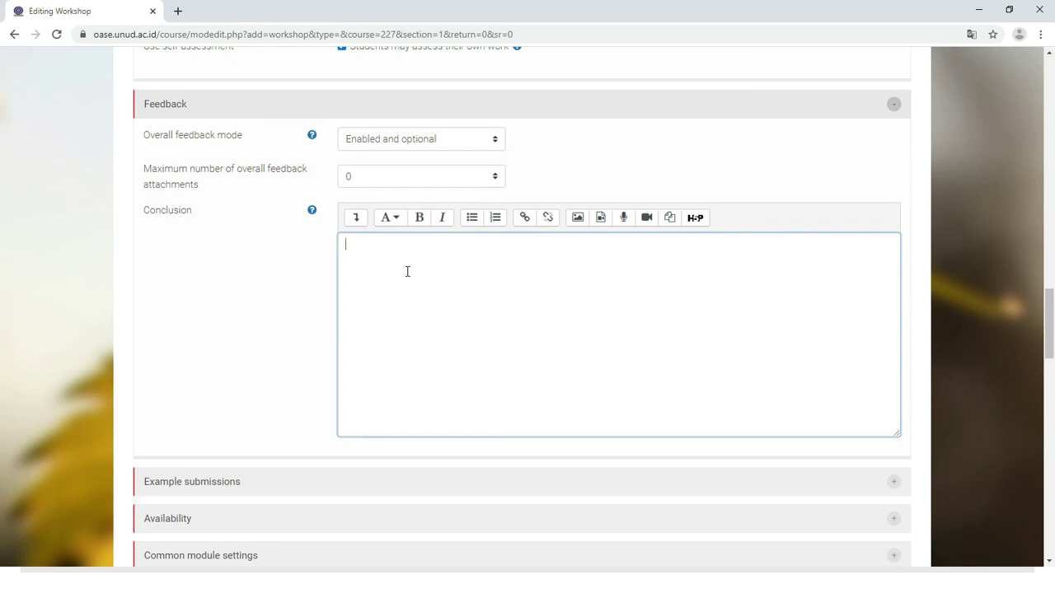
# Copy the sentence "Anda telah menyelesaikan tugas UTS Online ini." from the Word plan into the workshop's Conclusion text.
pyautogui.hotkey('alt', 'Tab')
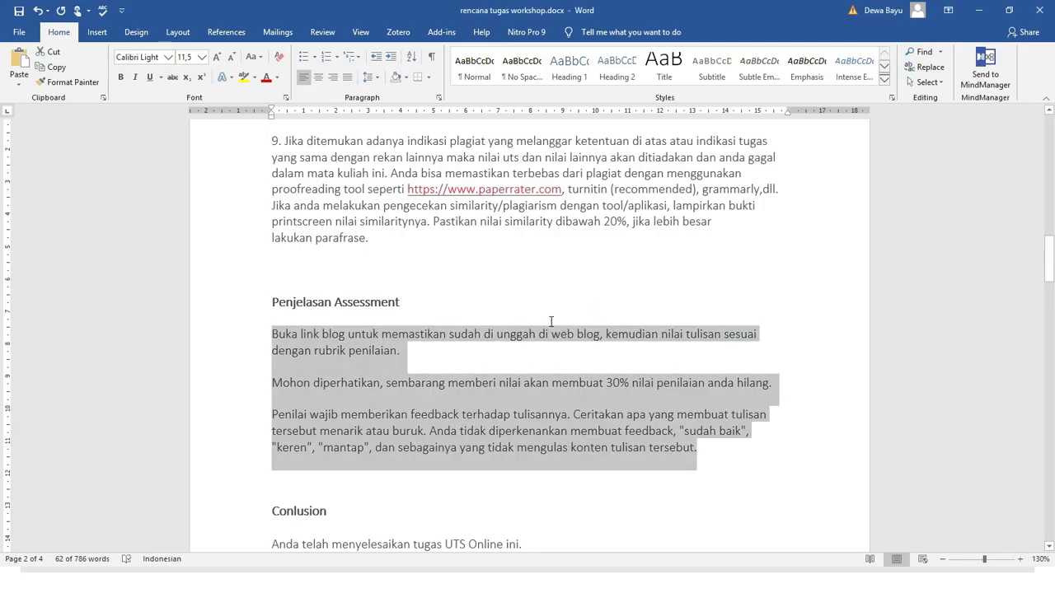
pyautogui.scroll(-3, 549, 322)
pyautogui.moveTo(547, 355); pyautogui.dragTo(266, 362)
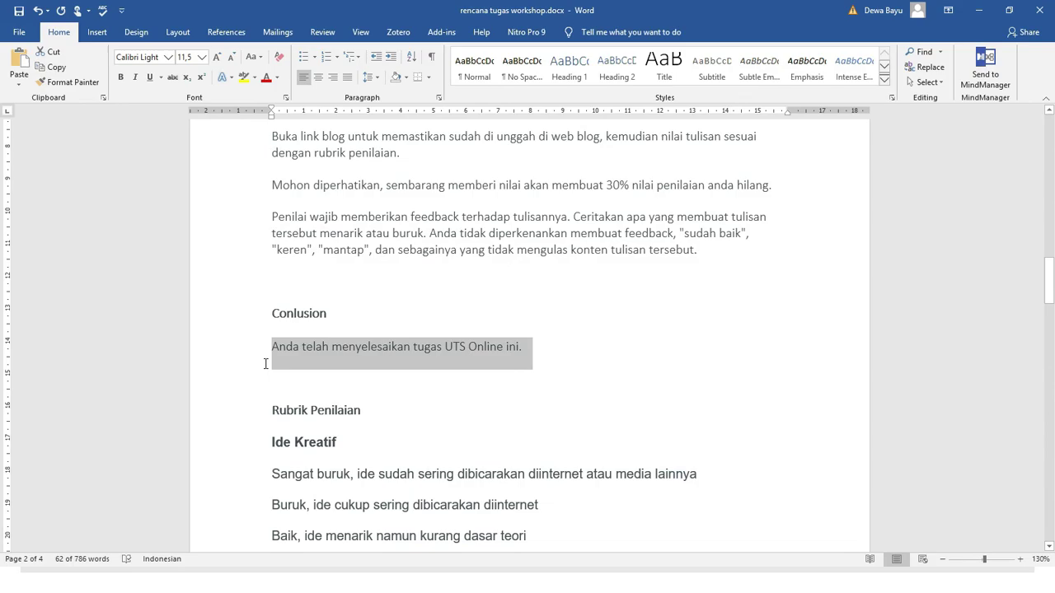
pyautogui.hotkey('ctrl', 'c')
pyautogui.hotkey('alt', 'Tab')
pyautogui.click(412, 281)
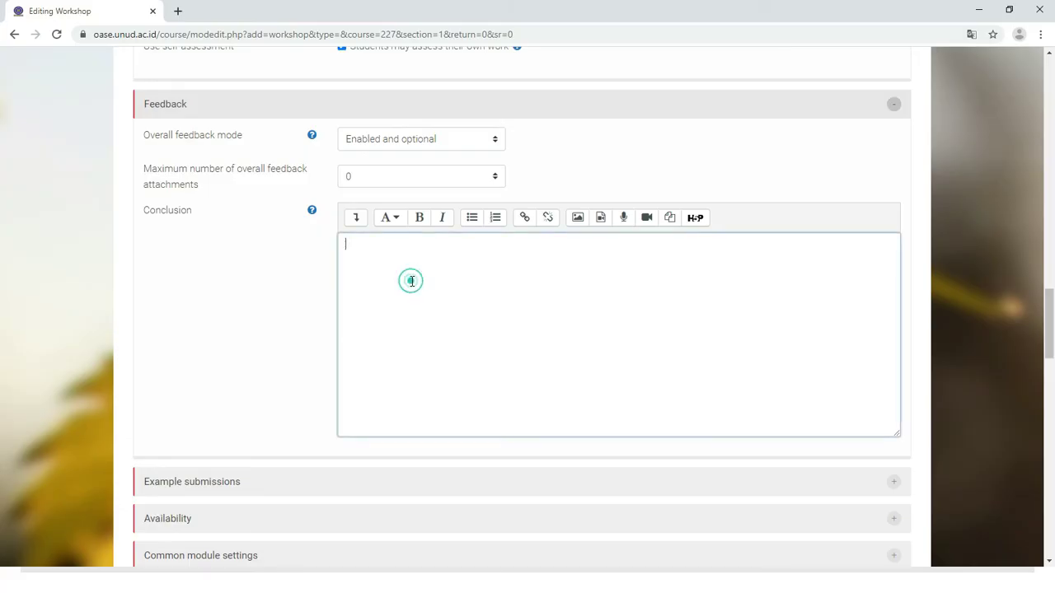
pyautogui.hotkey('ctrl', 'v')
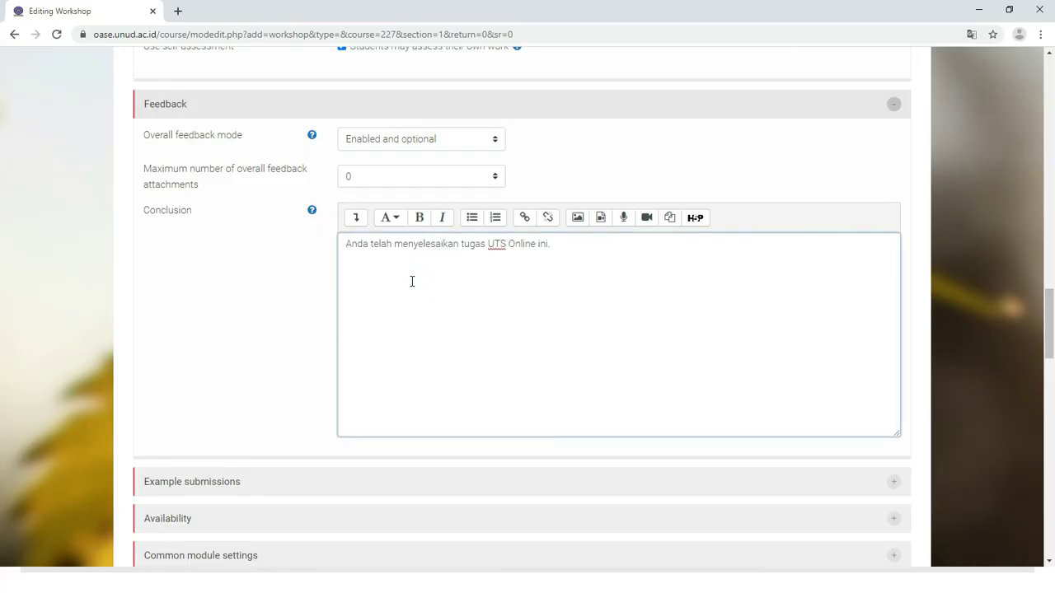
# Inspect the Example submissions settings and collapse that section again.
pyautogui.scroll(-3, 283, 334)
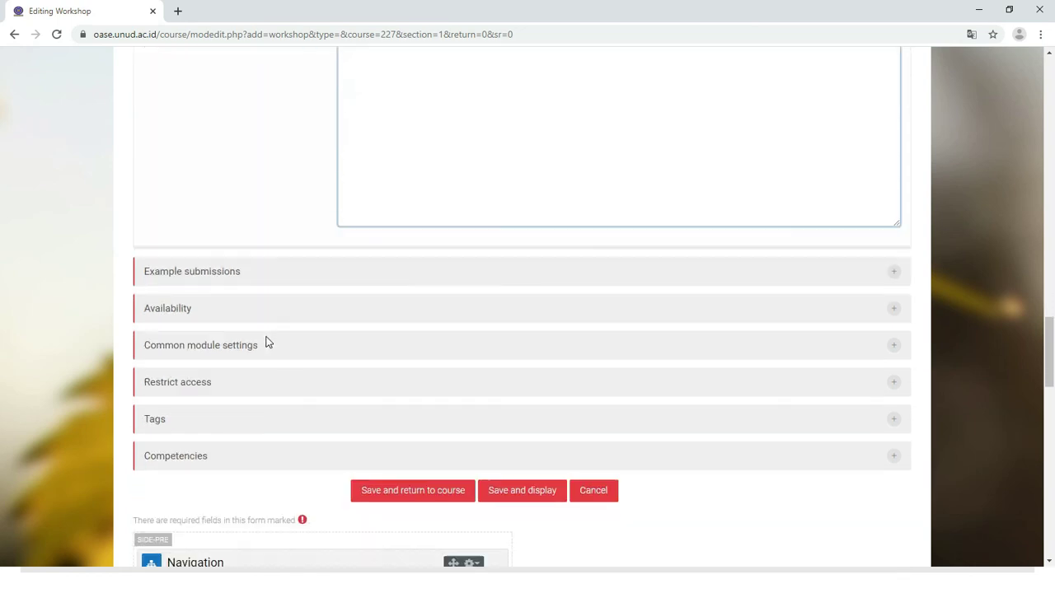
pyautogui.click(200, 229)
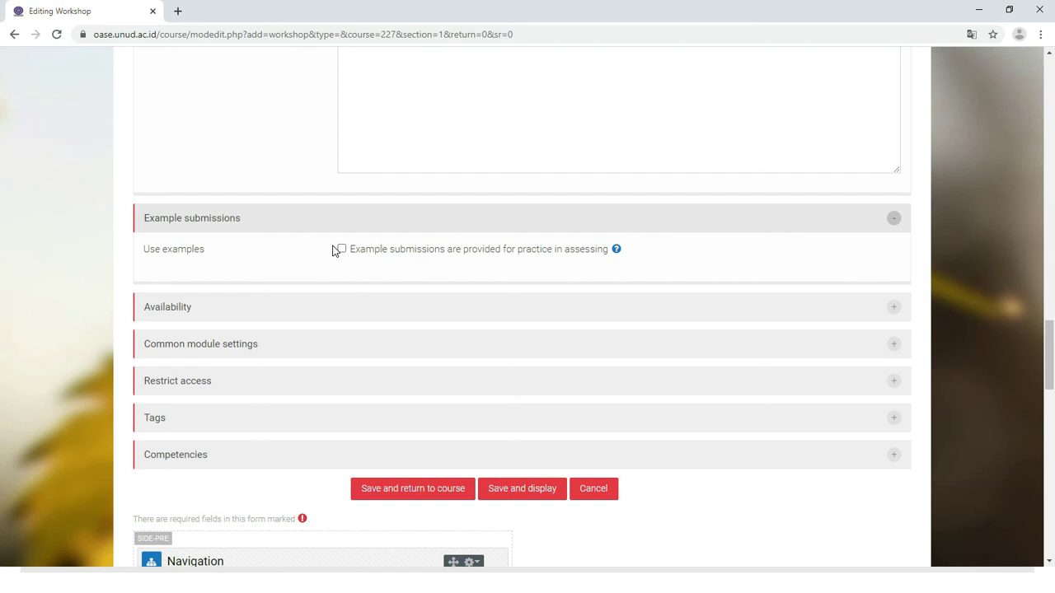
pyautogui.click(271, 225)
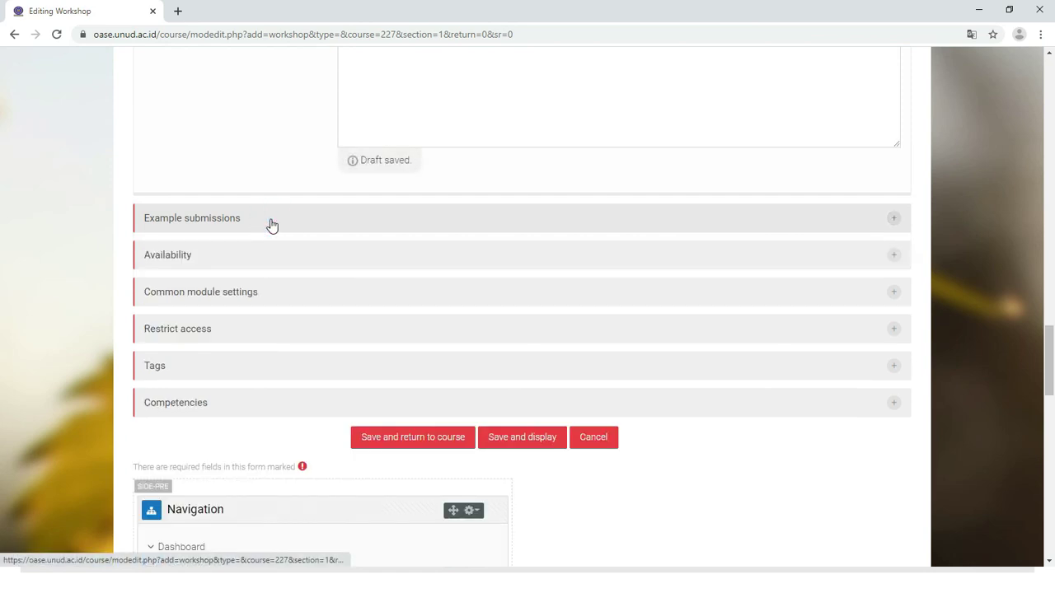
# In the Availability settings, enable the opening date for submissions and set it to 12 August 2020, 00:00.
pyautogui.click(203, 257)
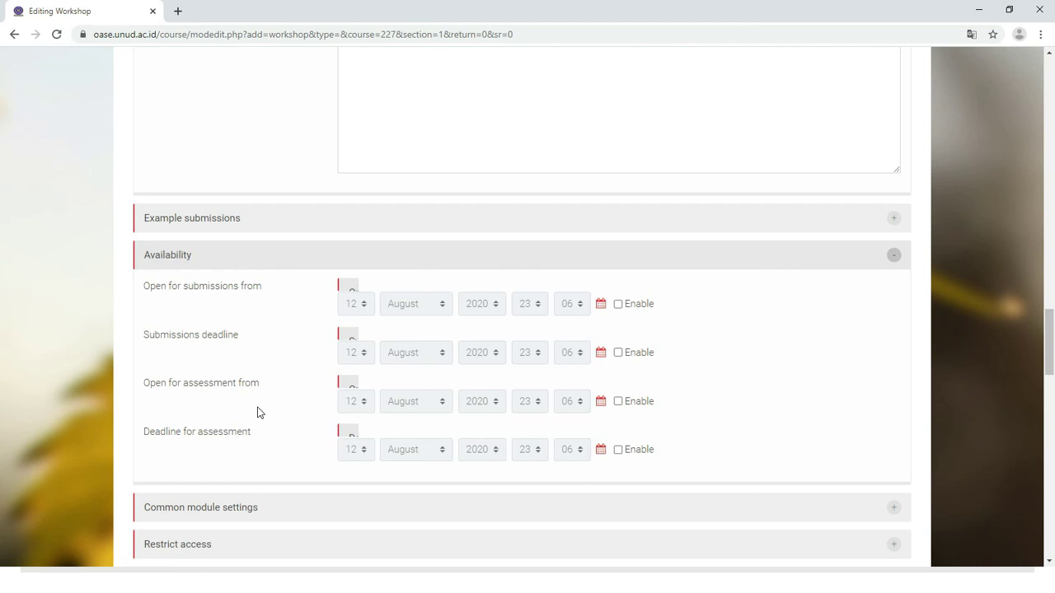
pyautogui.click(628, 307)
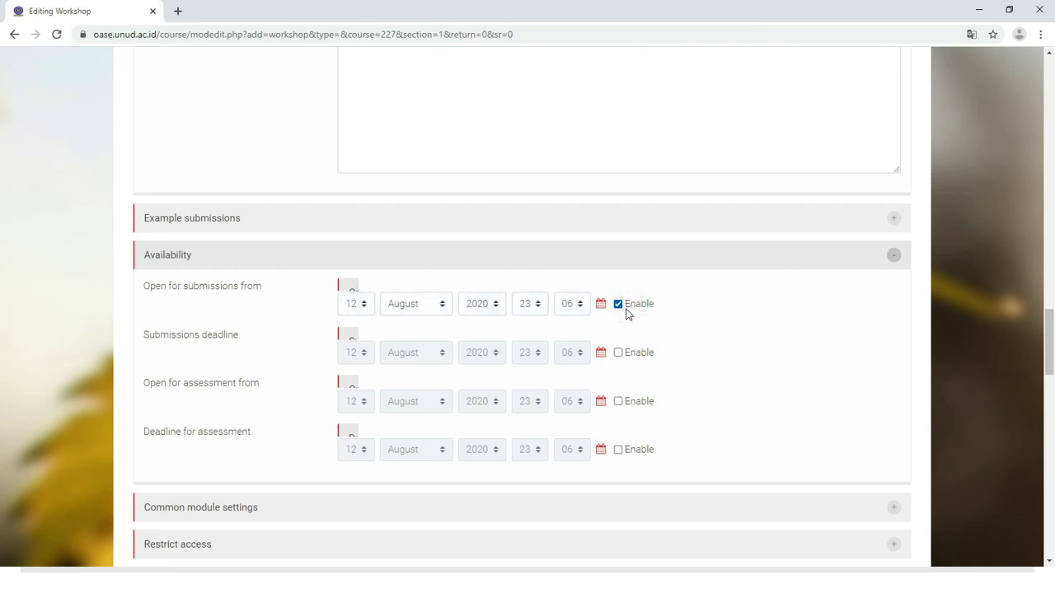
pyautogui.click(540, 308)
pyautogui.scroll(2, 524, 148)
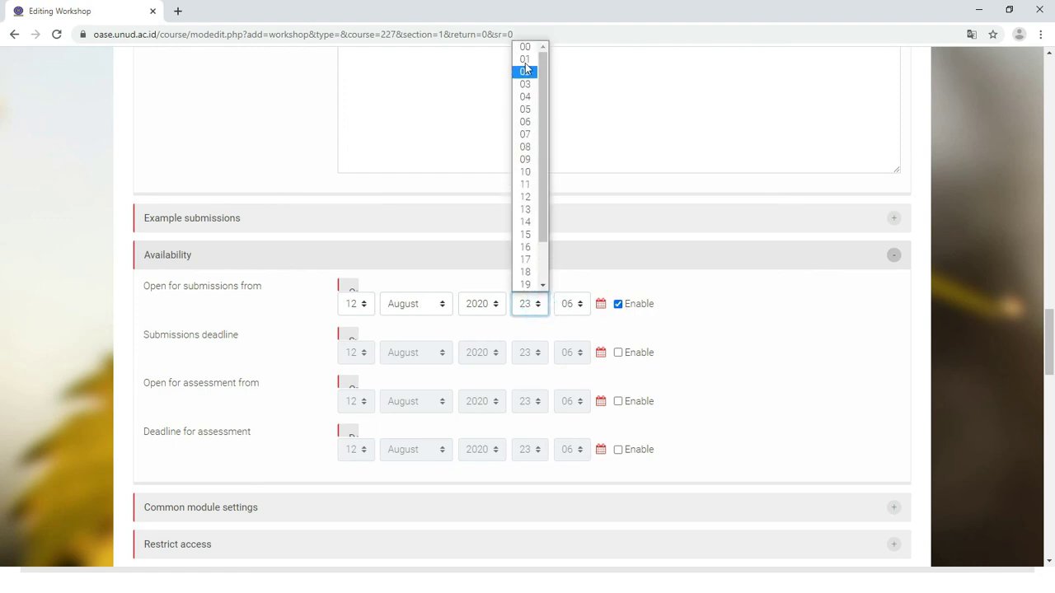
pyautogui.click(525, 47)
pyautogui.click(568, 302)
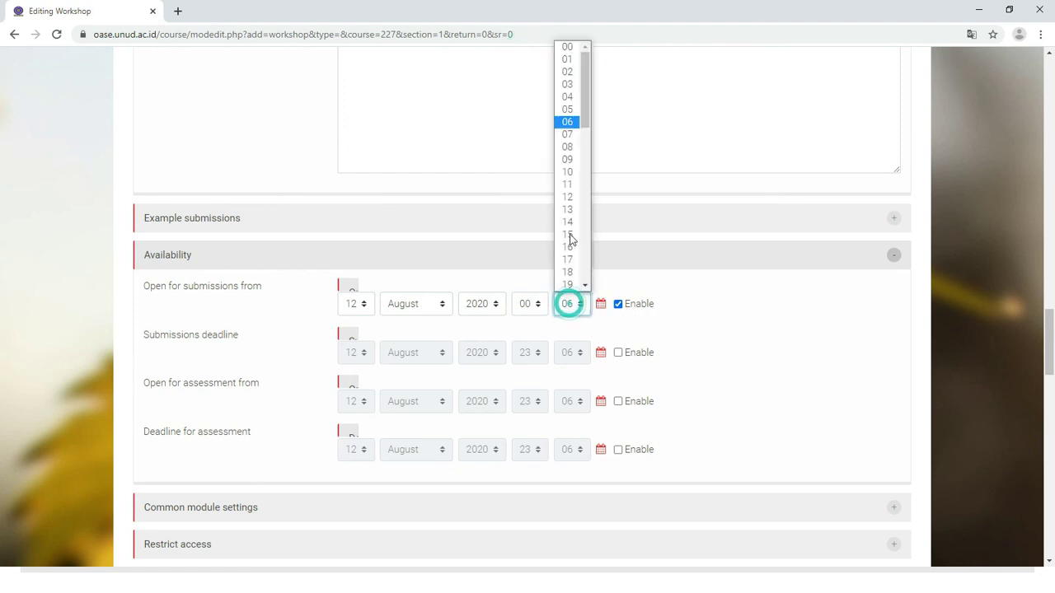
pyautogui.click(570, 46)
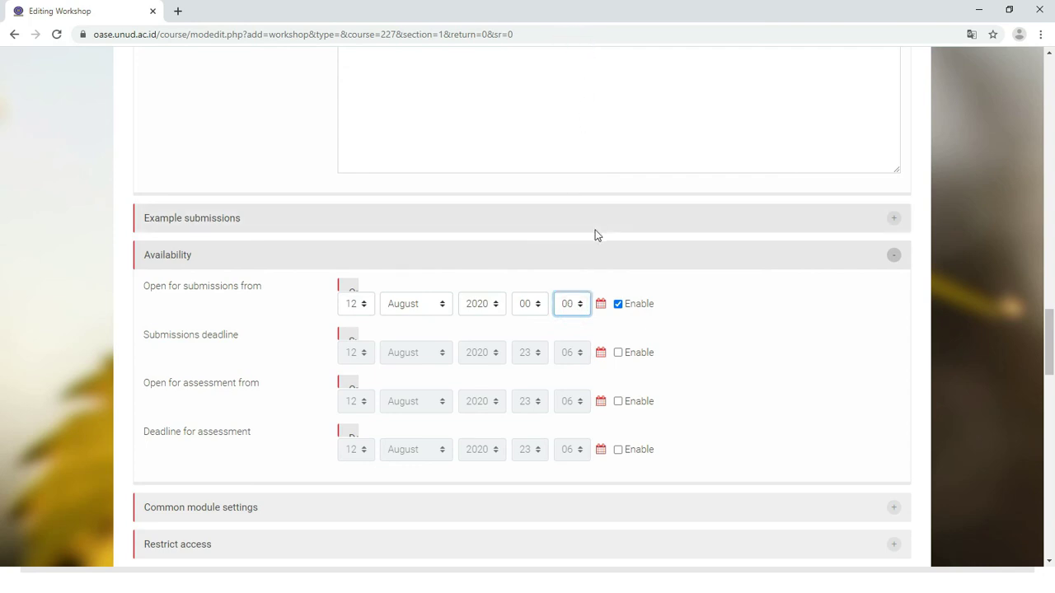
# Enable the submissions deadline and set it to 19 August 2020, 23:59.
pyautogui.click(636, 353)
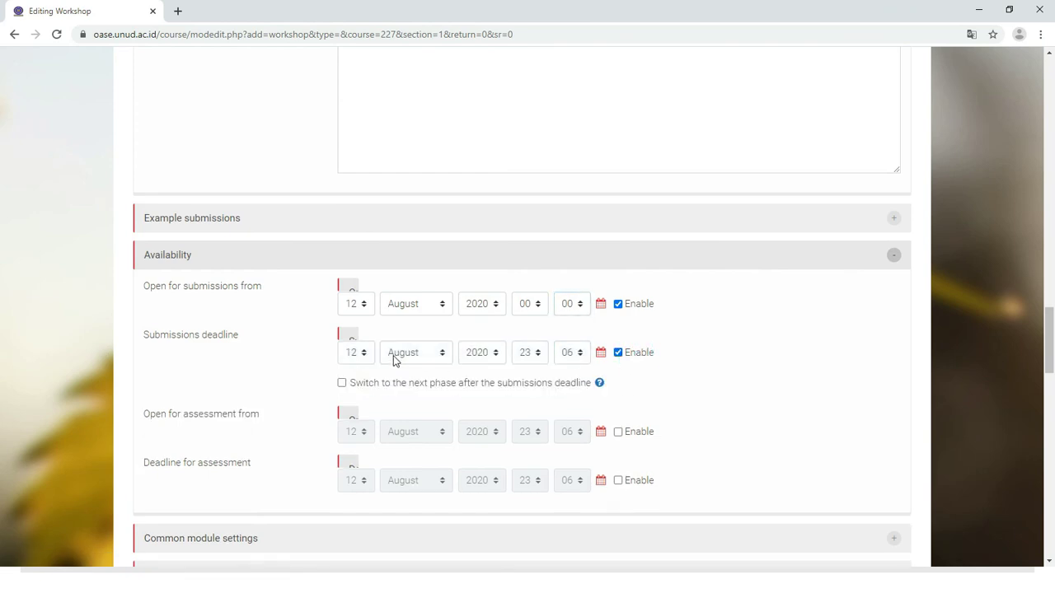
pyautogui.click(358, 352)
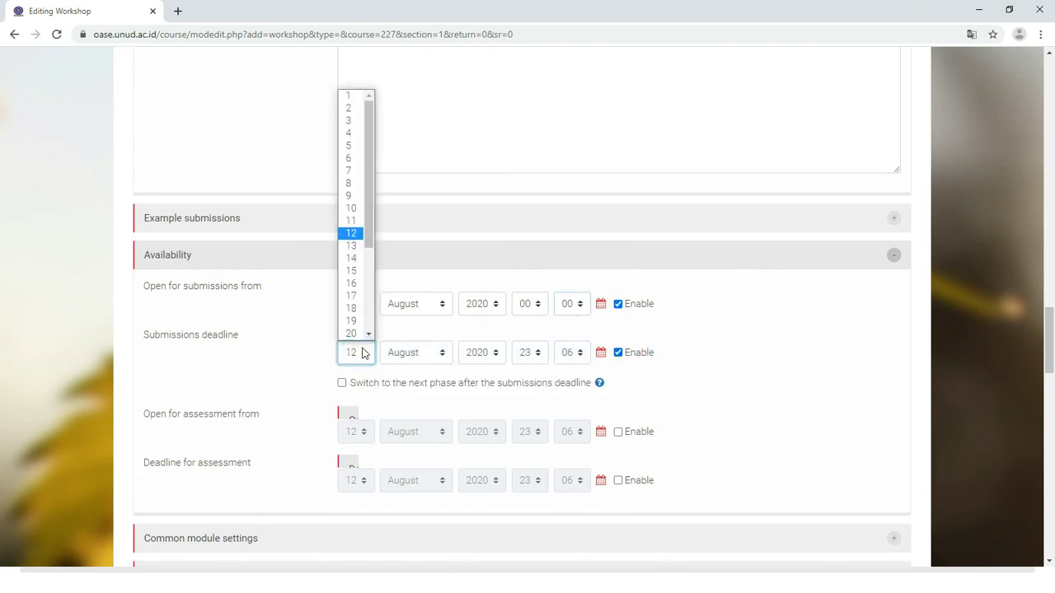
pyautogui.moveTo(370, 241); pyautogui.dragTo(368, 264)
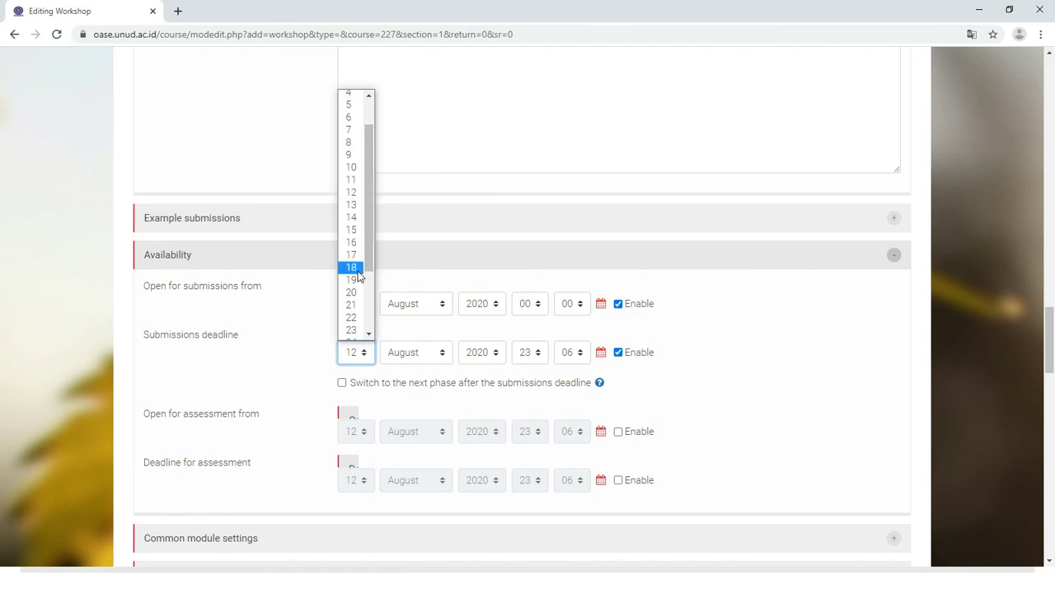
pyautogui.click(351, 279)
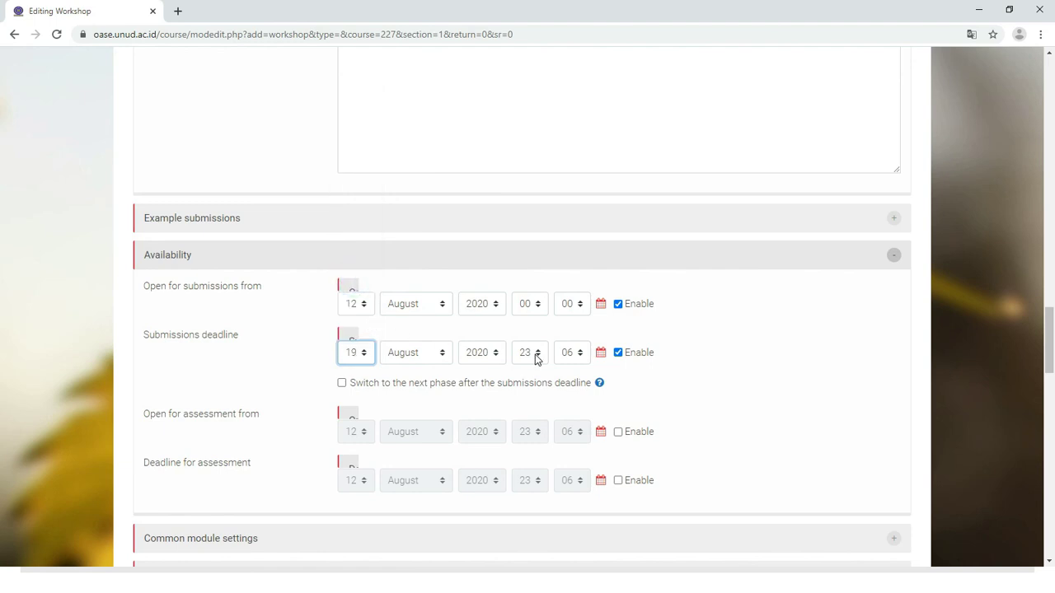
pyautogui.click(568, 356)
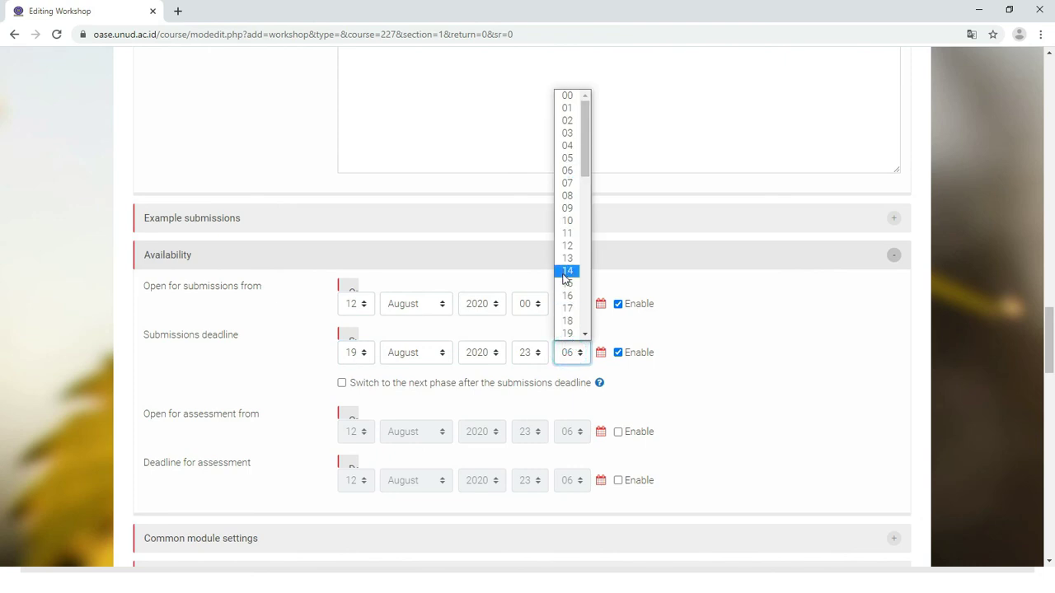
pyautogui.scroll(-6, 567, 278)
pyautogui.click(568, 332)
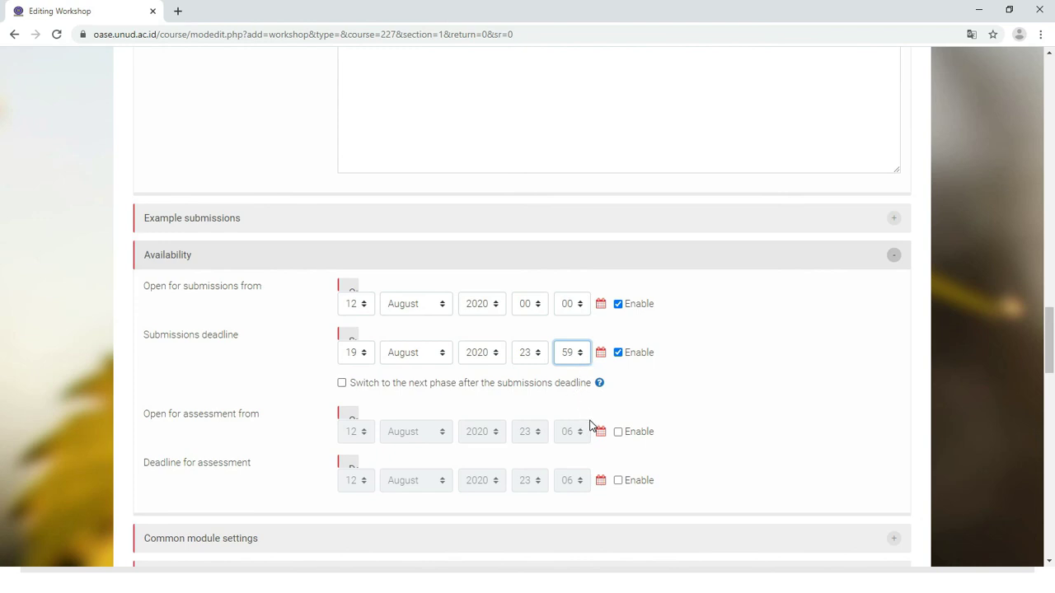
# Enable the opening date for assessment and set it to 20 August 2020, 00:00.
pyautogui.scroll(-1, 589, 417)
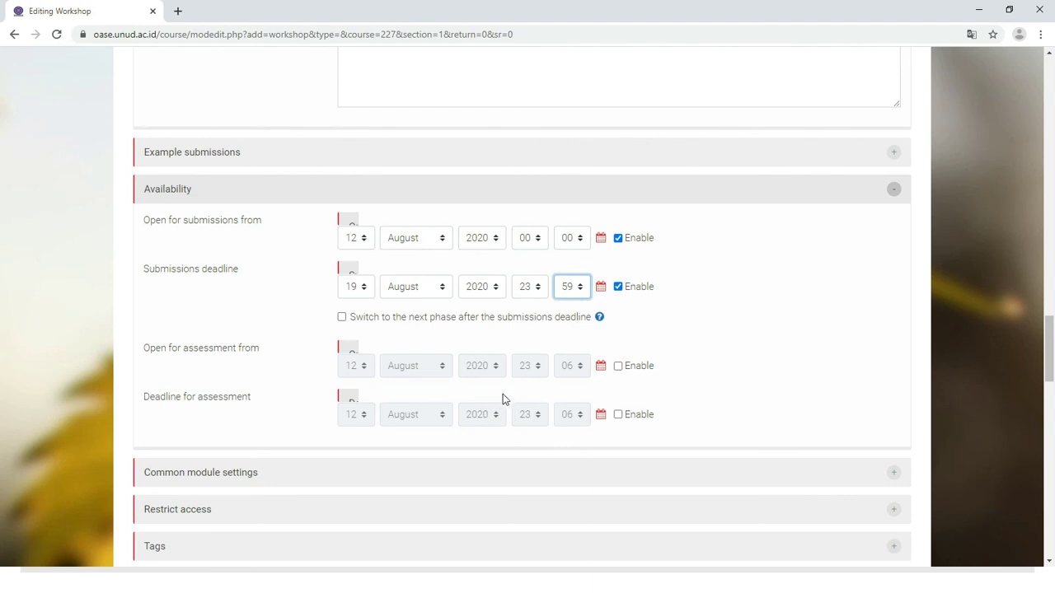
pyautogui.click(619, 368)
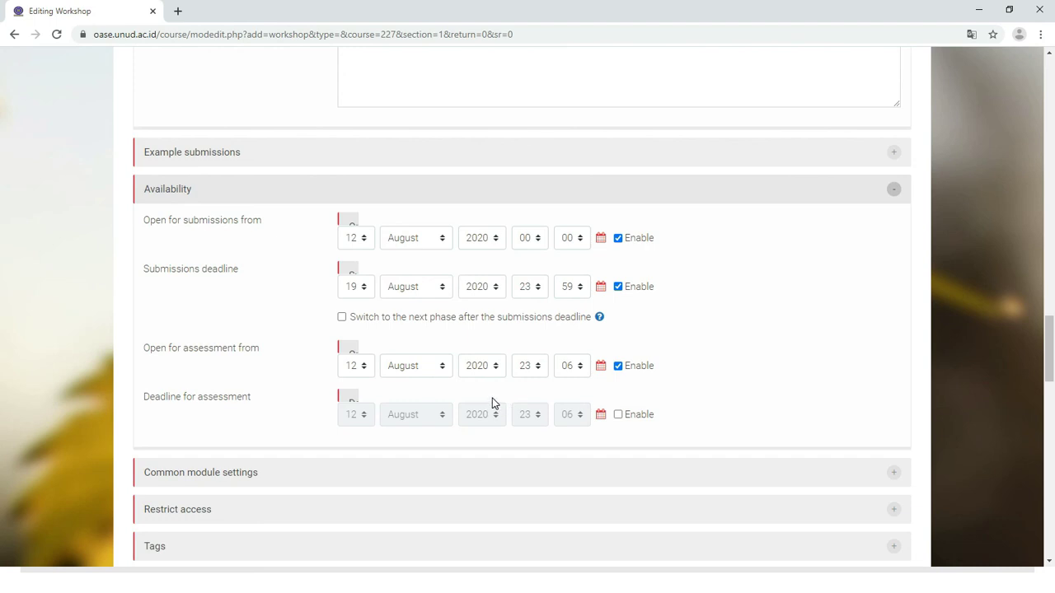
pyautogui.click(355, 365)
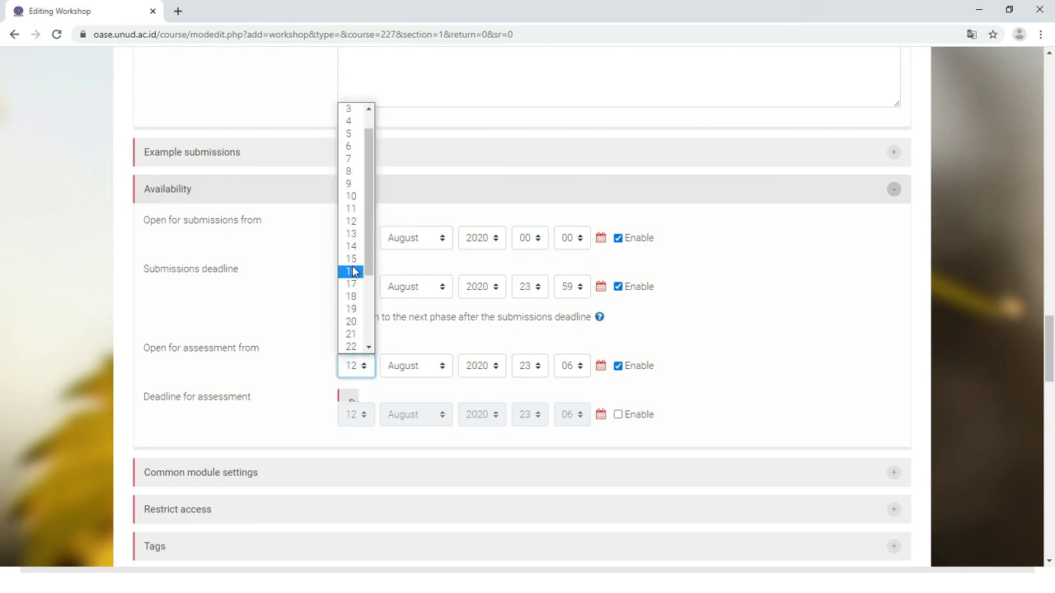
pyautogui.click(352, 321)
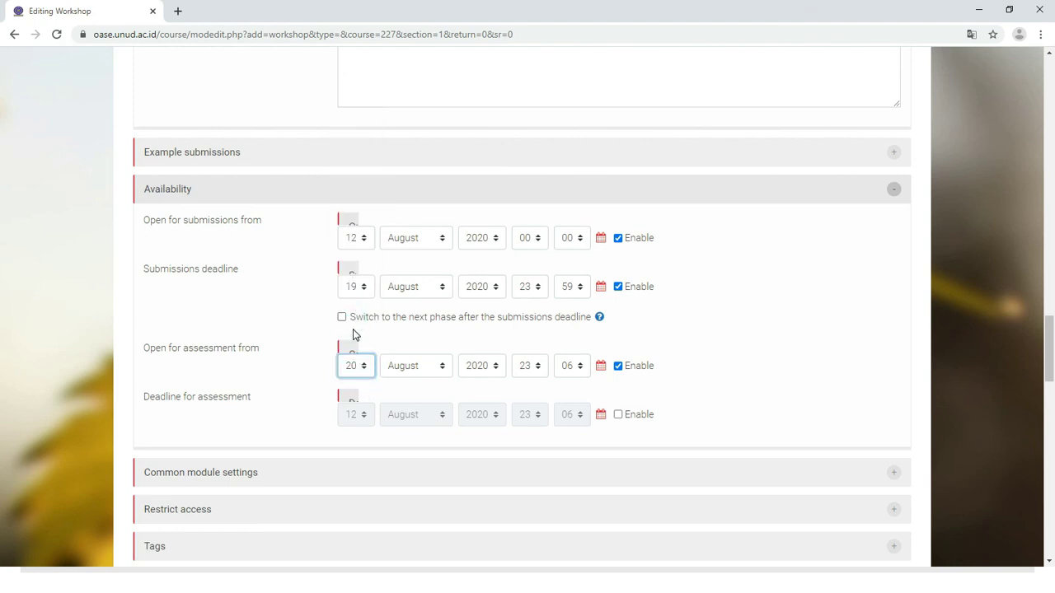
pyautogui.click(530, 365)
pyautogui.scroll(2, 528, 206)
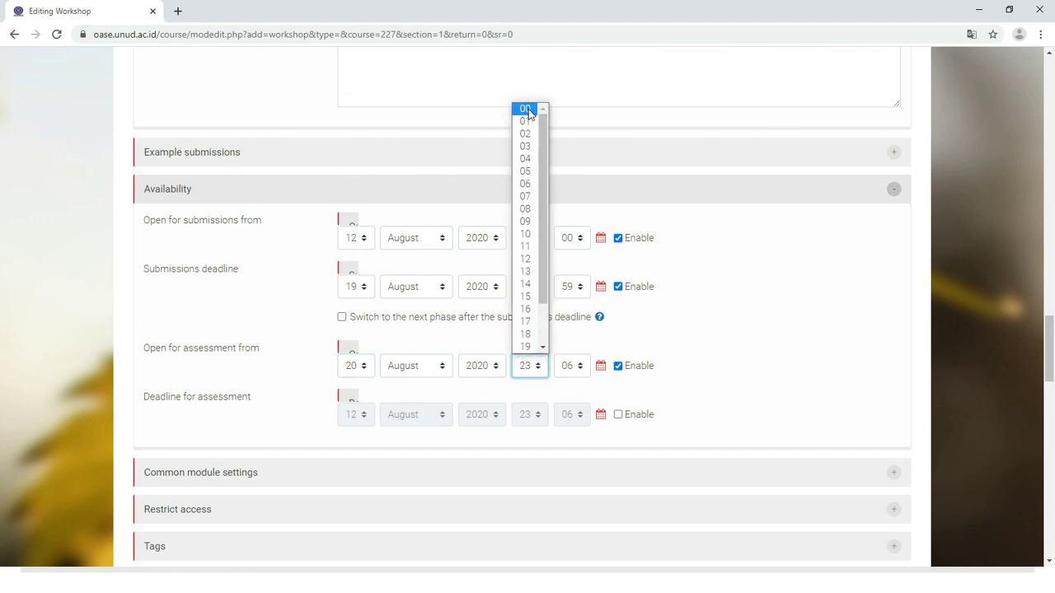
pyautogui.click(527, 108)
pyautogui.click(571, 365)
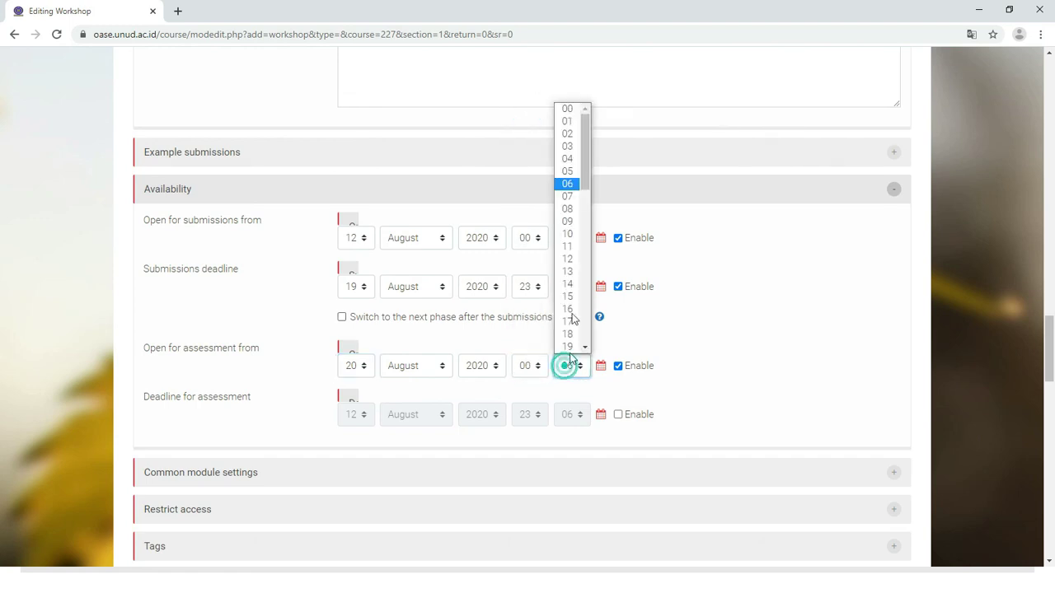
pyautogui.click(567, 108)
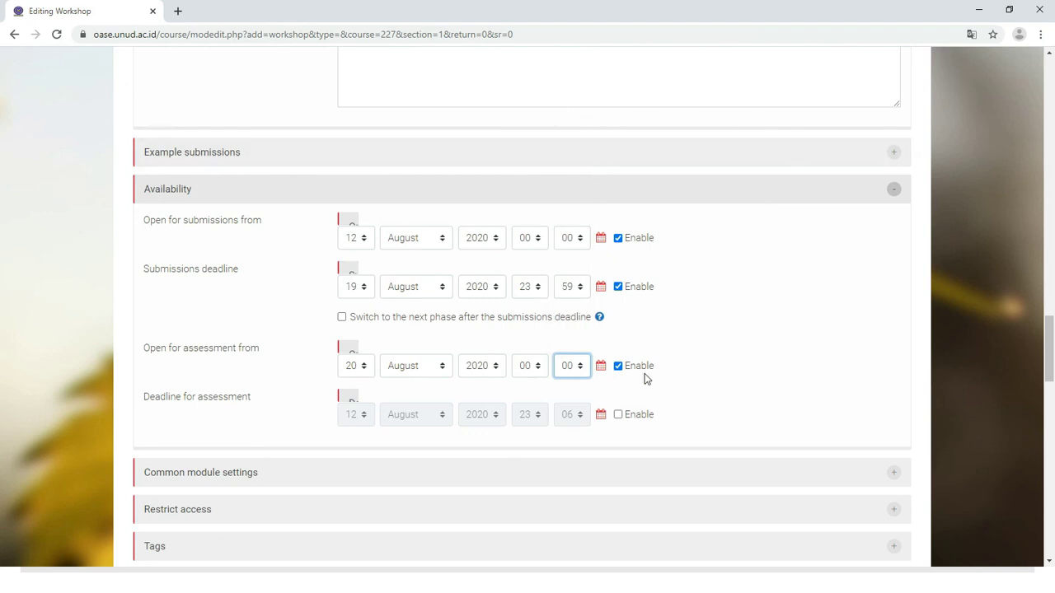
# Enable the deadline for assessment and set it to 23 August 2020, 23:59.
pyautogui.click(630, 417)
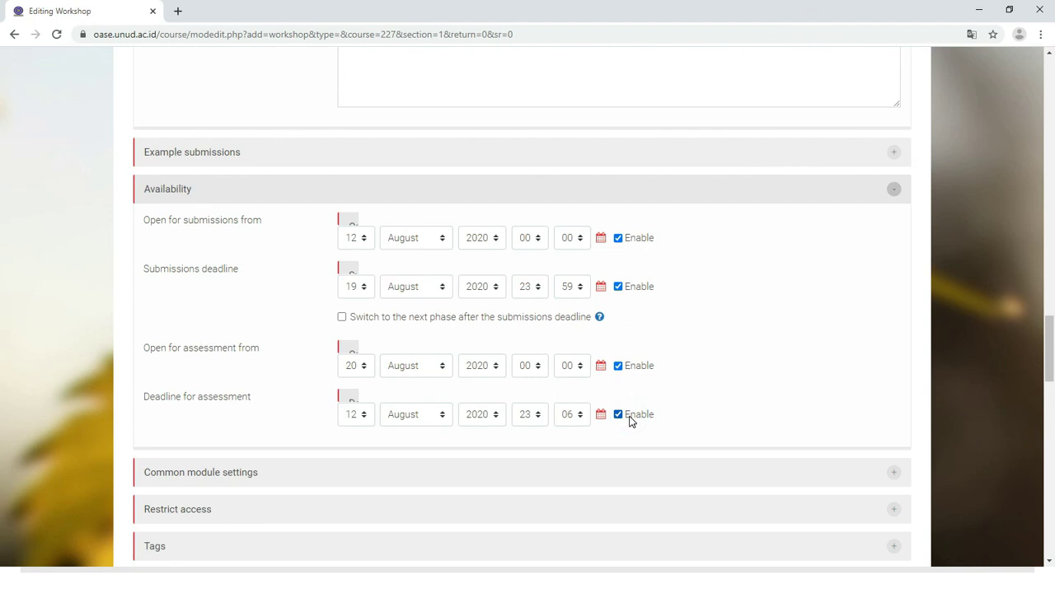
pyautogui.click(353, 416)
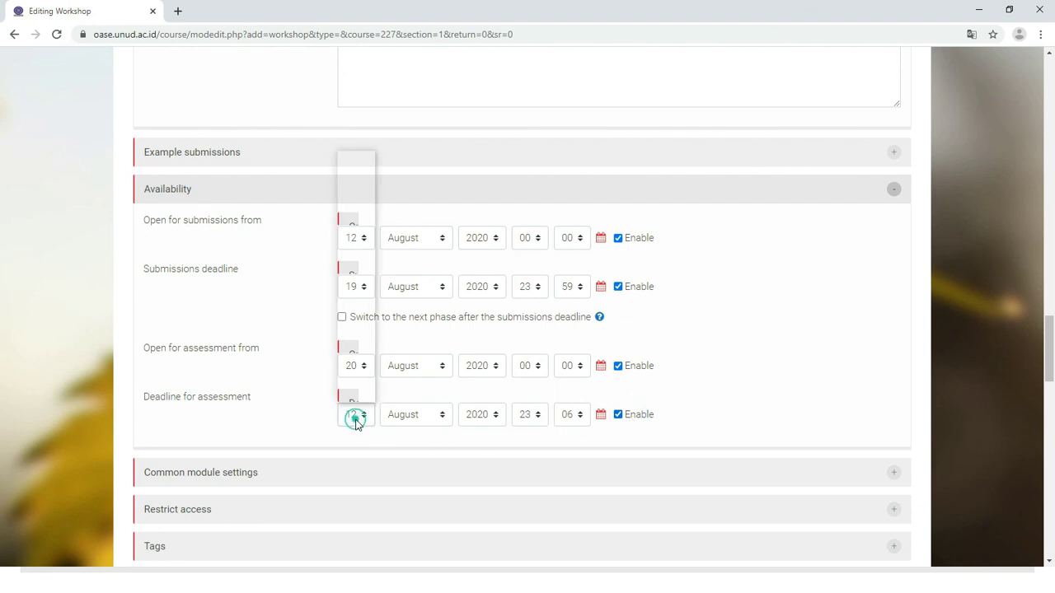
pyautogui.moveTo(370, 299); pyautogui.dragTo(371, 303)
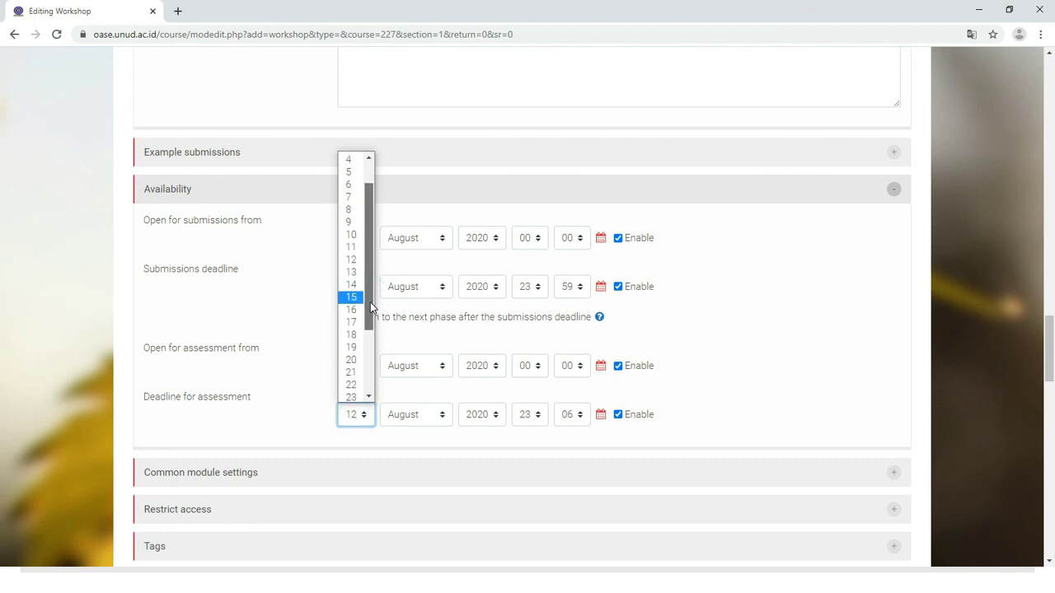
pyautogui.click(718, 384)
pyautogui.click(366, 417)
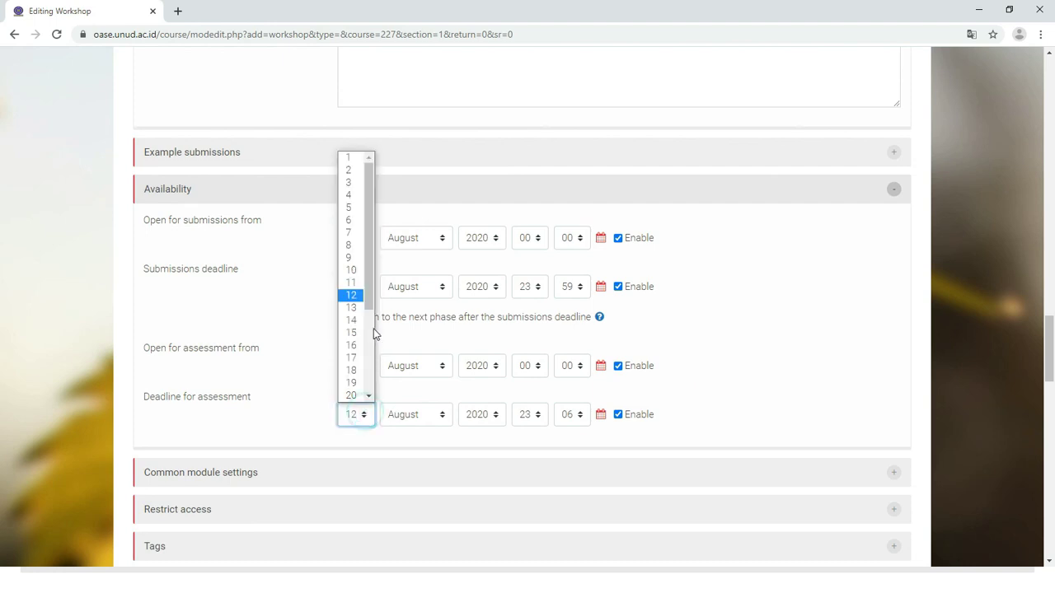
pyautogui.scroll(-4, 360, 330)
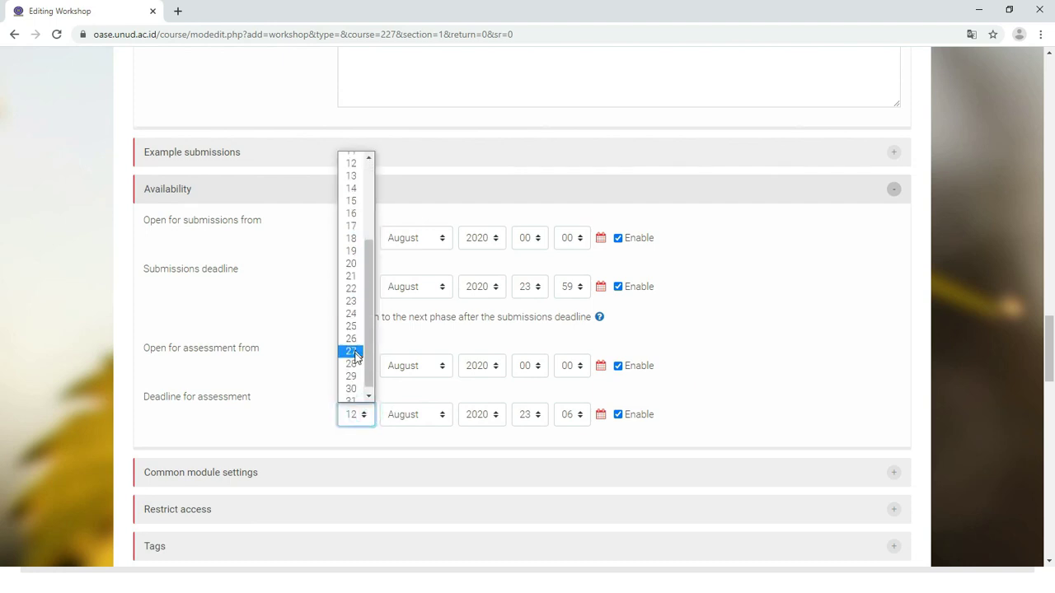
pyautogui.click(352, 300)
pyautogui.click(580, 414)
pyautogui.scroll(-6, 577, 329)
pyautogui.click(567, 397)
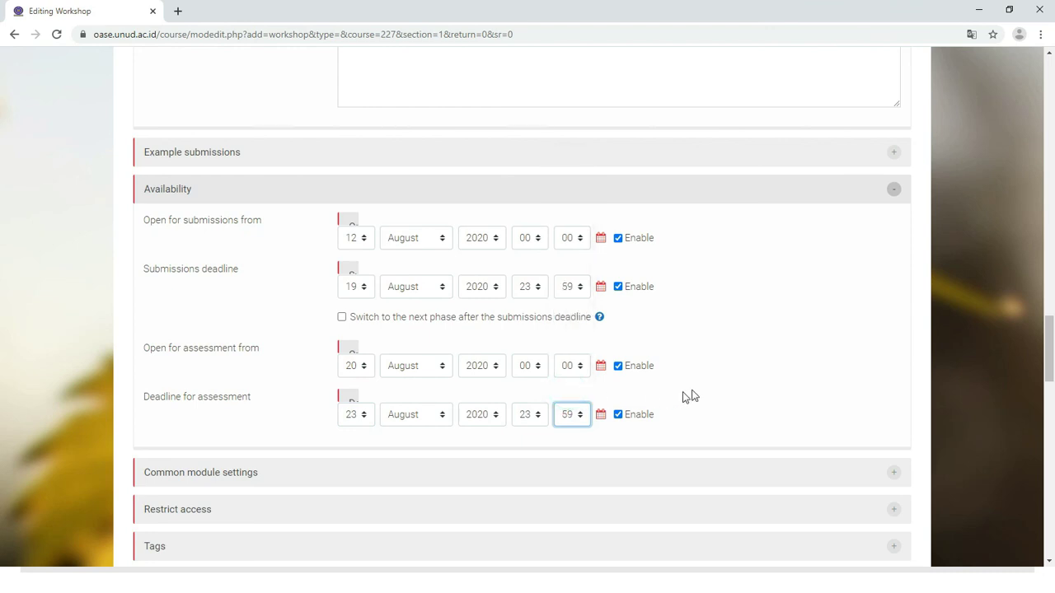
pyautogui.click(723, 390)
# Enable switching to the next phase after the submissions deadline, and save the workshop, returning to the course page.
pyautogui.click(348, 319)
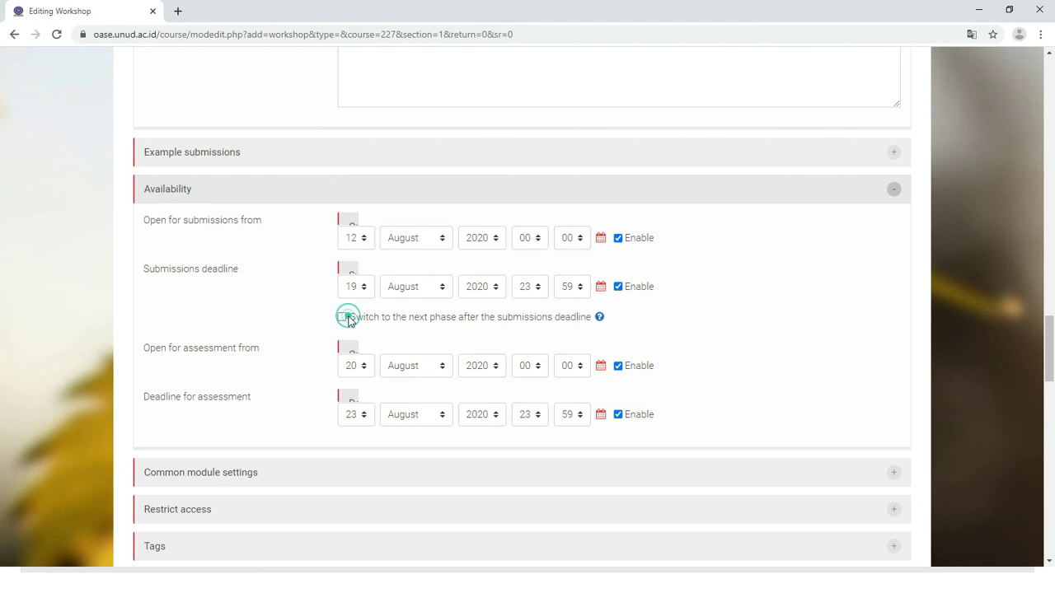
pyautogui.click(341, 319)
pyautogui.scroll(-2, 346, 344)
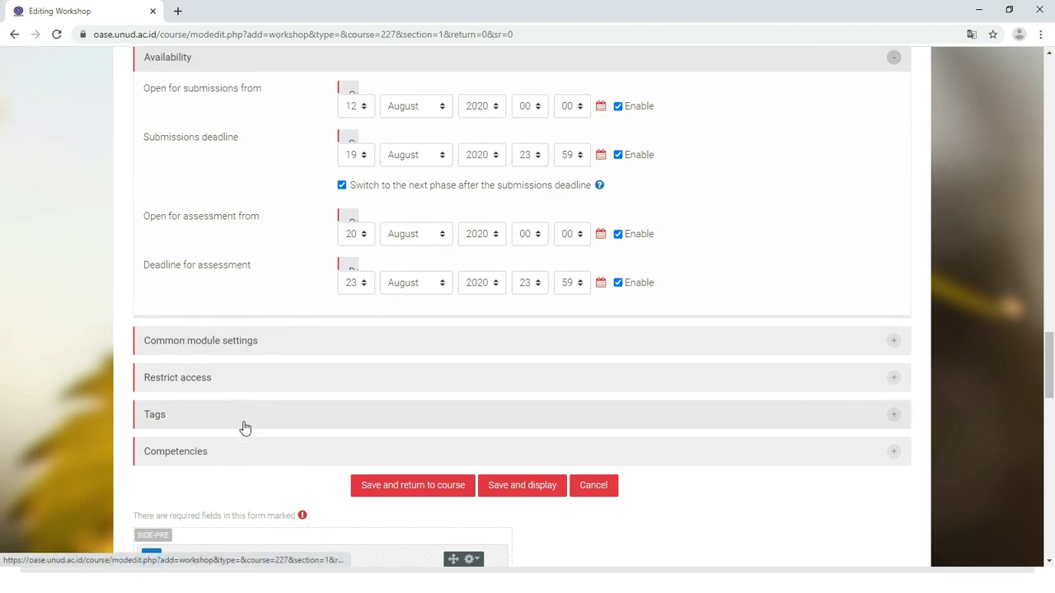
pyautogui.scroll(-1, 264, 454)
pyautogui.scroll(-1, 330, 453)
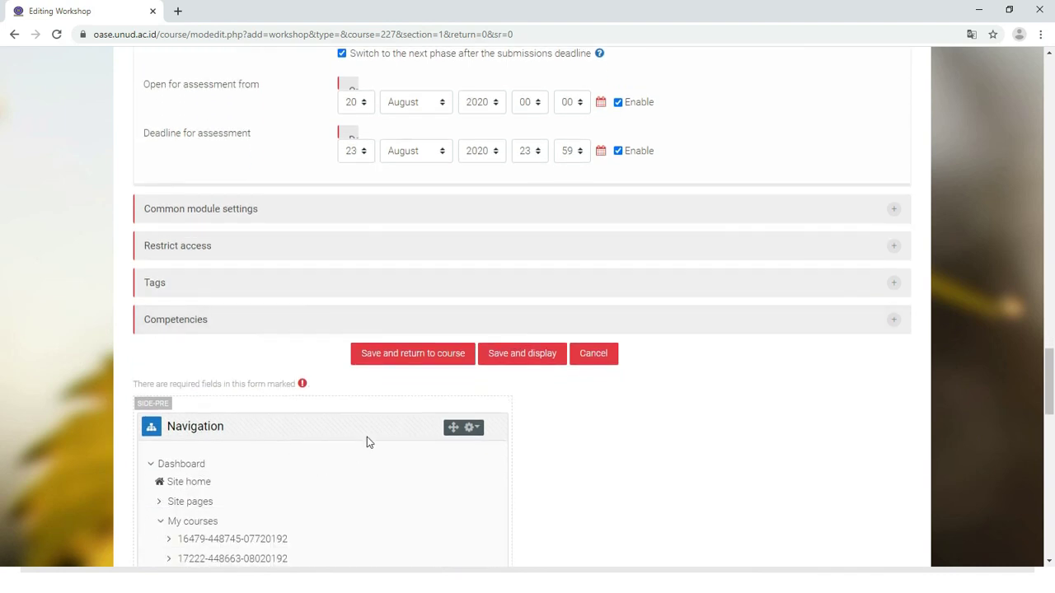
pyautogui.click(401, 359)
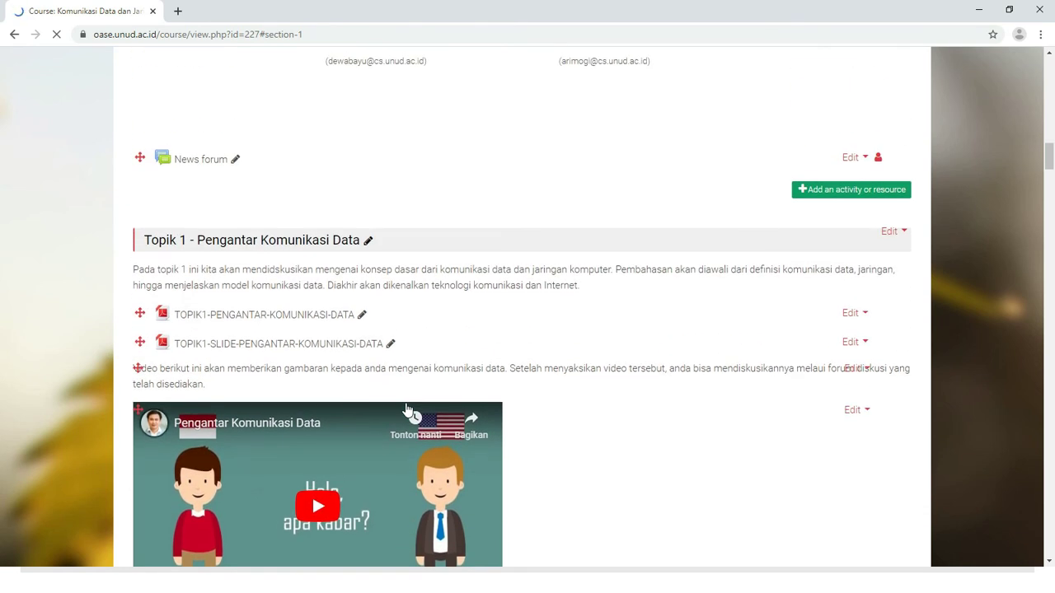
# Open the UTS workshop under Topik 1 and open its assessment form for editing.
pyautogui.scroll(-4, 407, 410)
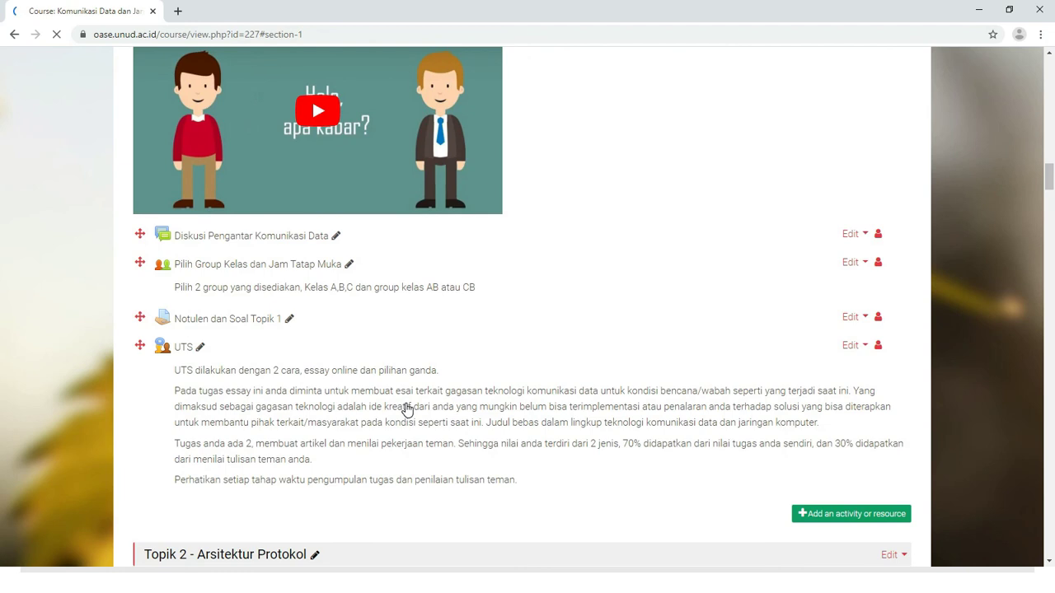
pyautogui.scroll(-2, 406, 410)
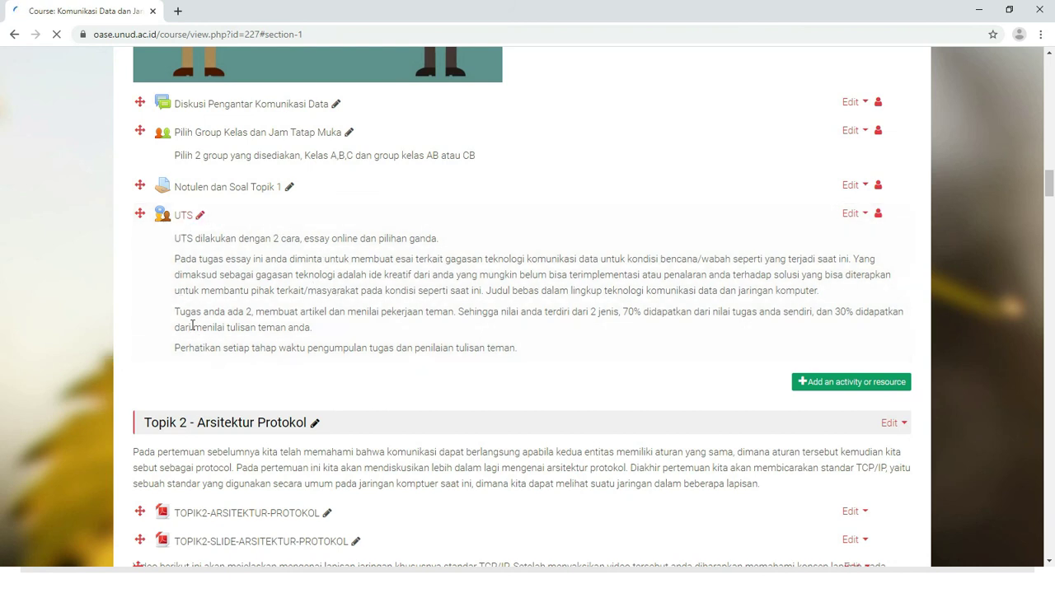
pyautogui.click(182, 231)
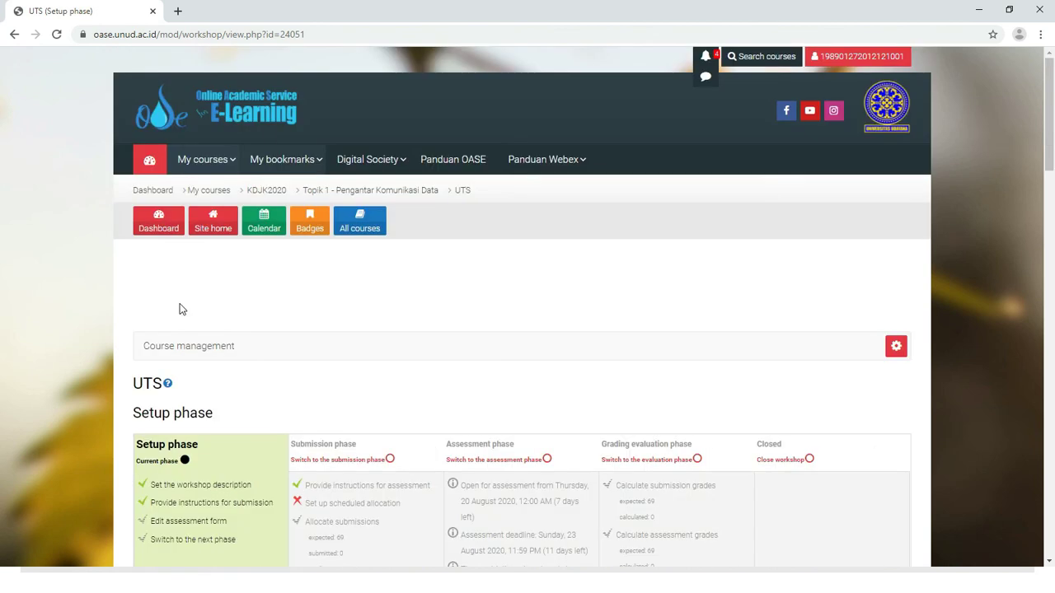
pyautogui.scroll(-4, 306, 380)
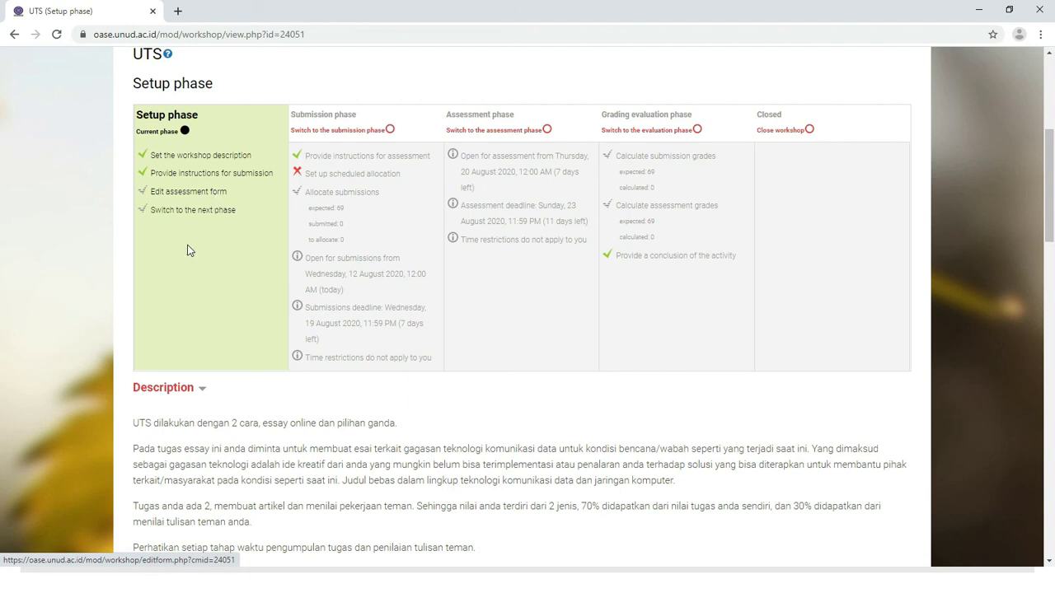
pyautogui.scroll(1, 175, 269)
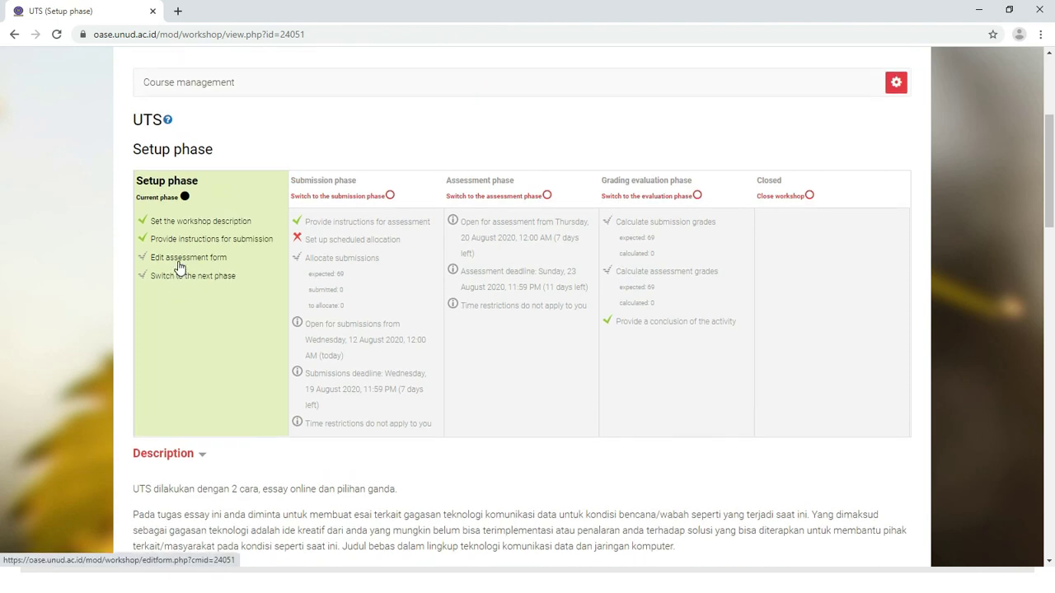
pyautogui.click(175, 269)
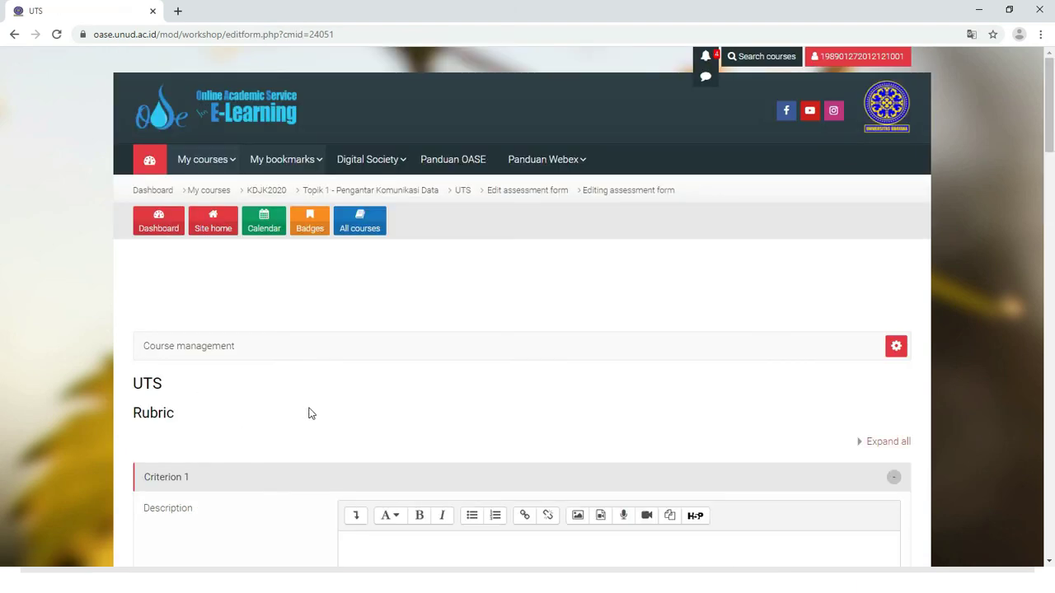
# Copy the rubric heading "Ide Kreatif" from the Word assignment plan into the description of Criterion 1.
pyautogui.scroll(-6, 308, 412)
pyautogui.scroll(3, 309, 416)
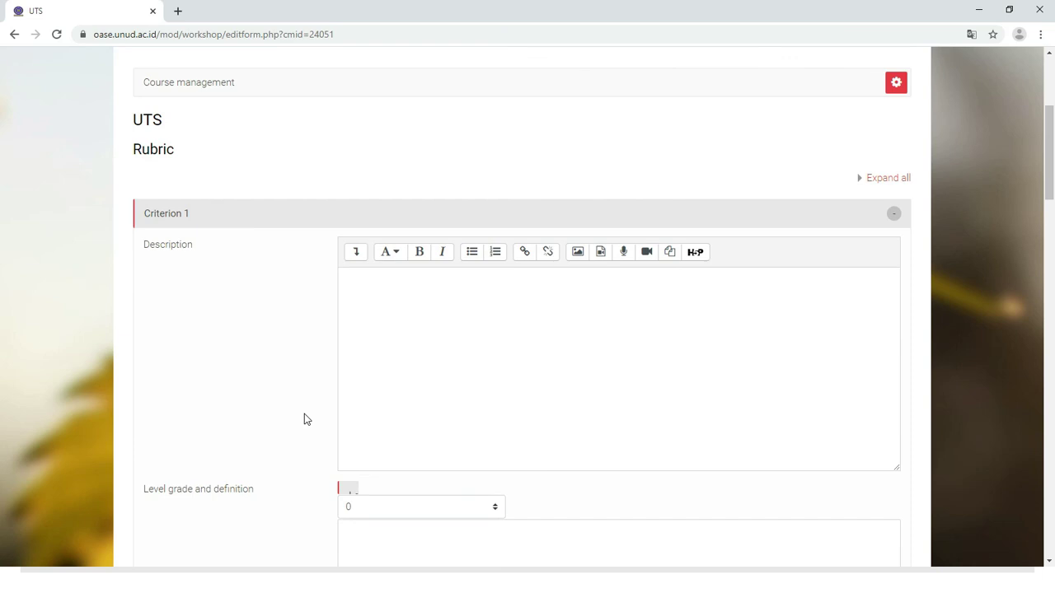
pyautogui.click(893, 214)
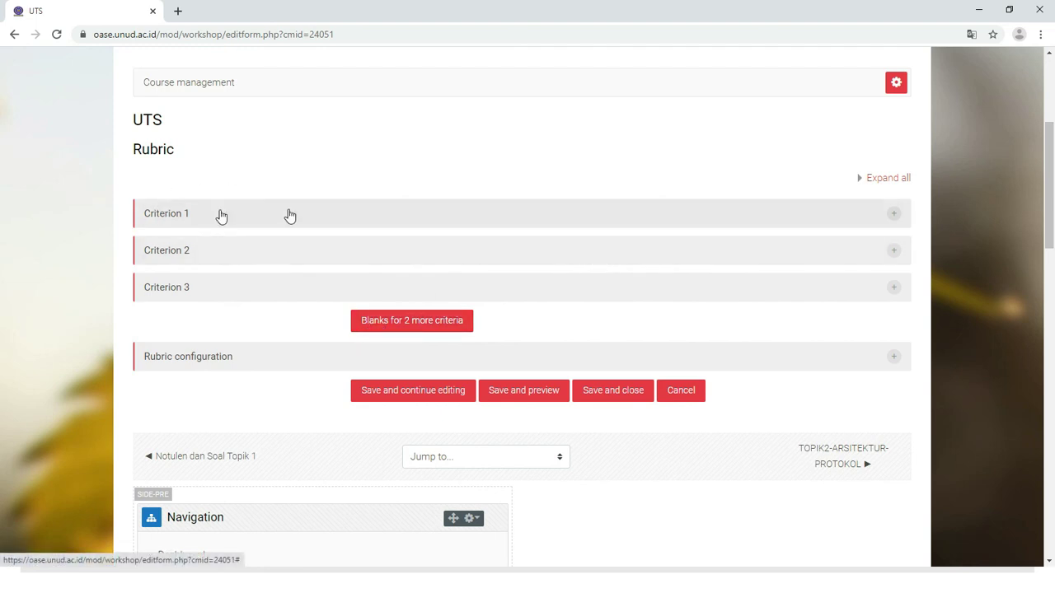
pyautogui.click(787, 216)
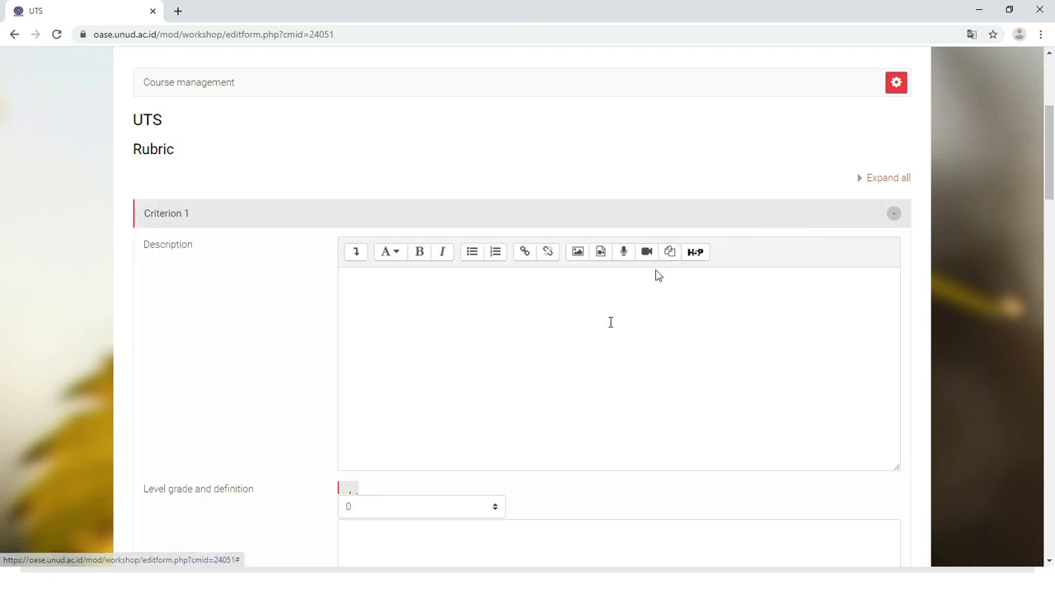
pyautogui.hotkey('alt', 'Tab')
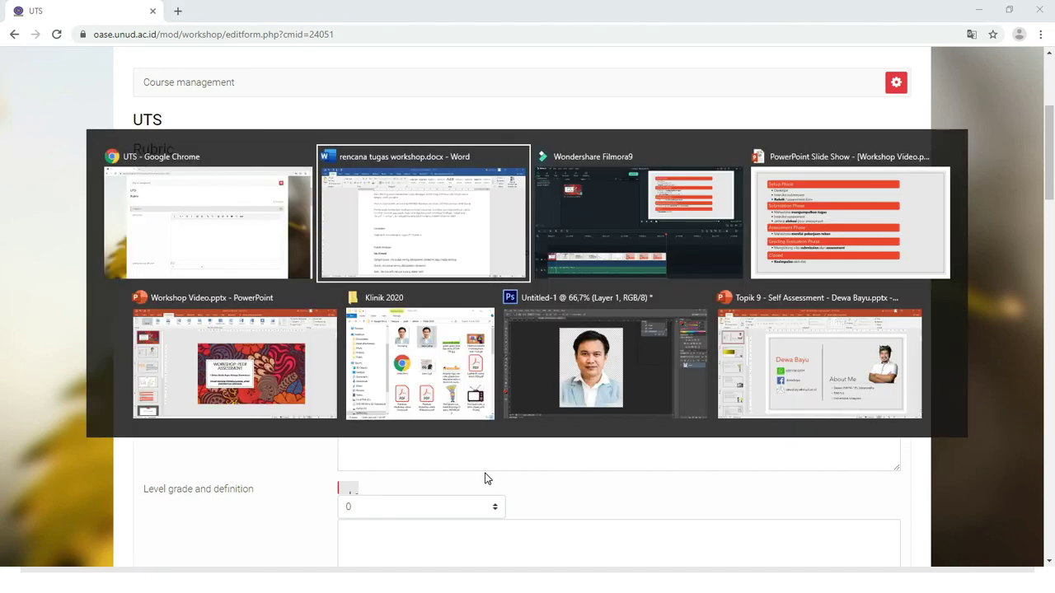
pyautogui.scroll(-5, 455, 428)
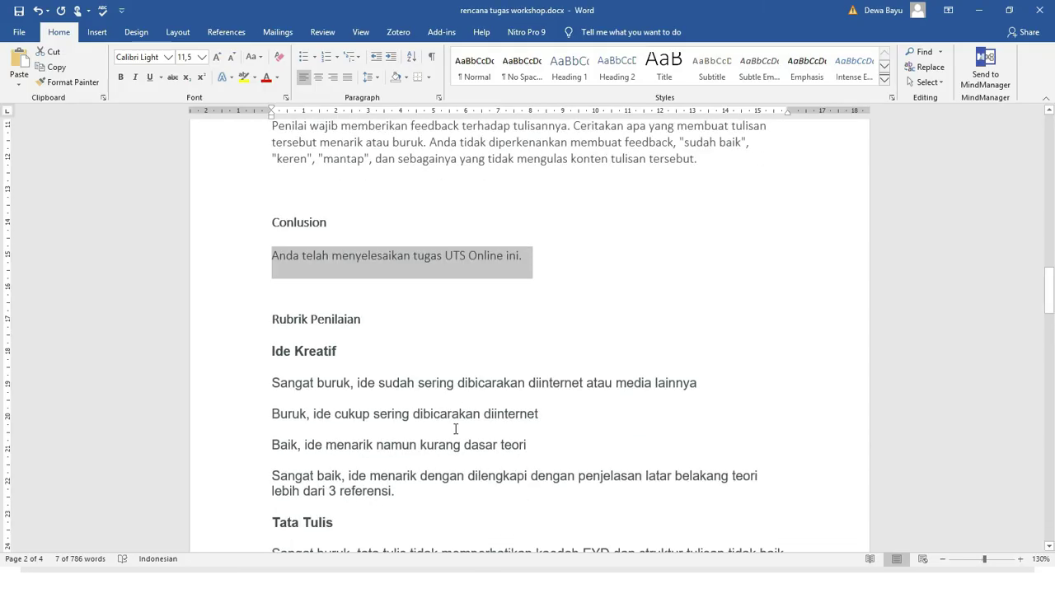
pyautogui.moveTo(343, 246); pyautogui.dragTo(277, 255)
pyautogui.hotkey('ctrl', 'c')
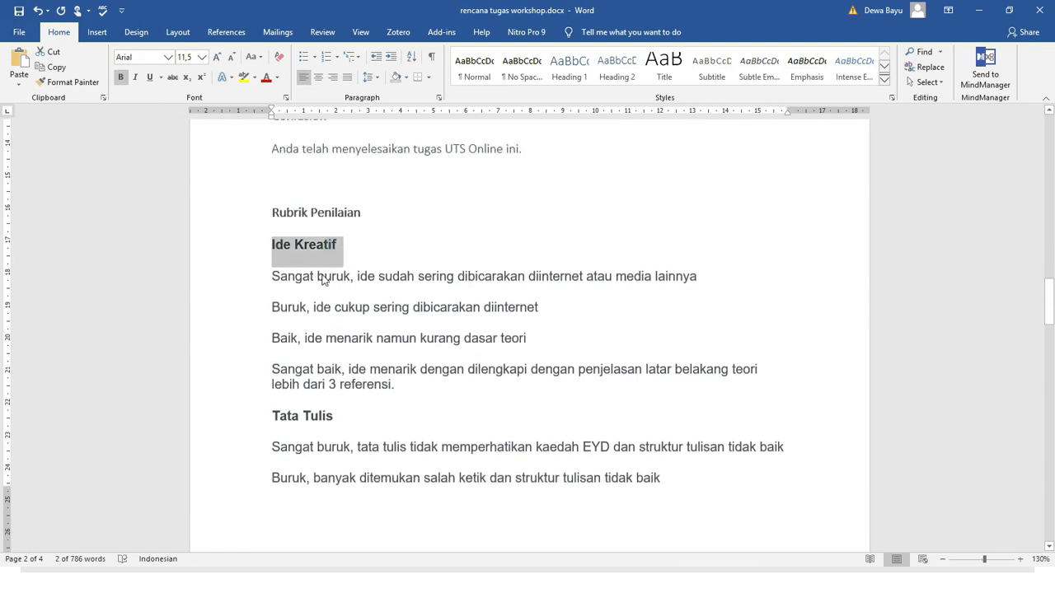
pyautogui.hotkey('alt', 'Tab')
pyautogui.click(427, 346)
pyautogui.hotkey('ctrl', 'v')
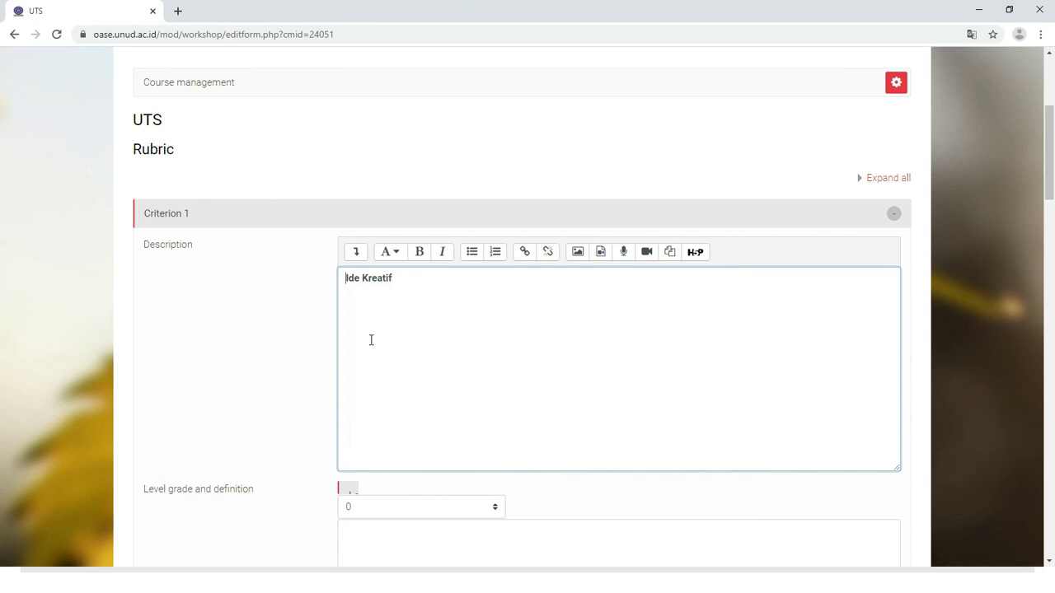
# Fill Criterion 1's grade 0 definition with "Sangat buruk, ide sudah sering dibicarakan diinternet atau media lainnya" from the Word plan.
pyautogui.scroll(-3, 289, 389)
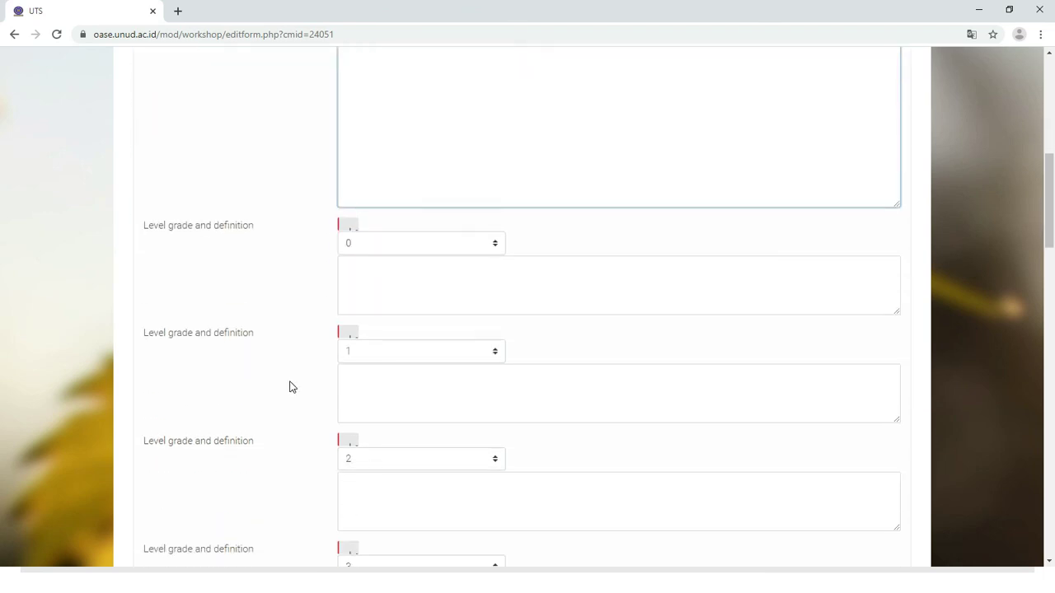
pyautogui.scroll(-2, 289, 388)
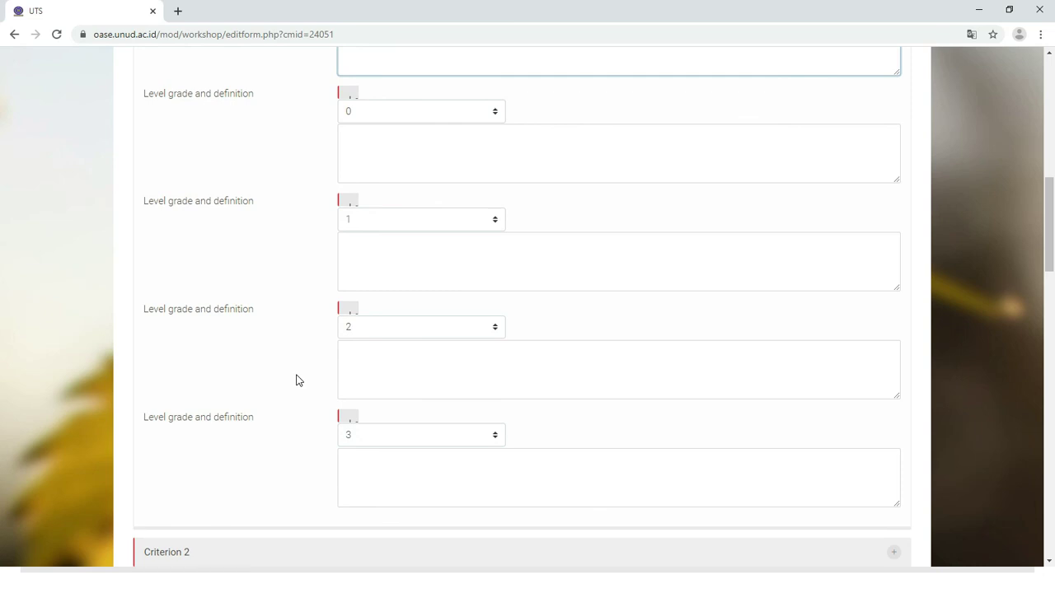
pyautogui.hotkey('alt', 'Tab')
pyautogui.moveTo(272, 276); pyautogui.dragTo(674, 292)
pyautogui.hotkey('alt', 'Tab')
pyautogui.hotkey('alt', 'Tab')
pyautogui.hotkey('alt', 'Tab')
pyautogui.click(366, 157)
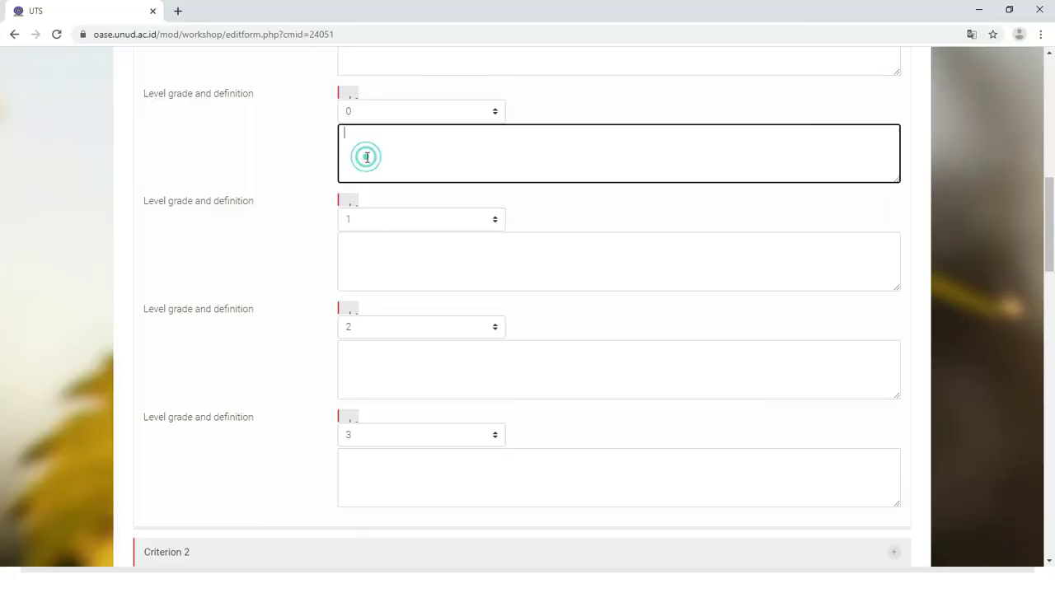
pyautogui.hotkey('ctrl', 'v')
# Fill Criterion 1's grade 1 definition with "Buruk, ide cukup sering dibicarakan diinternet" from the Word plan.
pyautogui.hotkey('alt', 'Tab')
pyautogui.moveTo(546, 310); pyautogui.dragTo(271, 312)
pyautogui.hotkey('ctrl', 'c')
pyautogui.hotkey('alt', 'Tab')
pyautogui.click(390, 276)
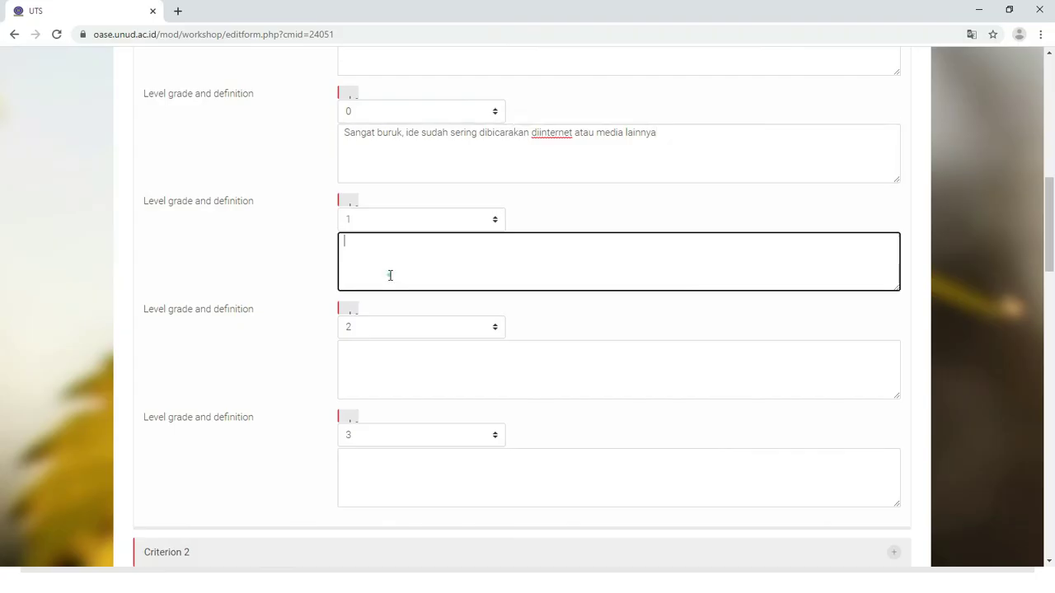
pyautogui.hotkey('ctrl', 'v')
# Fill Criterion 1's grade 2 definition with "Baik, ide menarik namun kurang dasar teori" from the Word plan.
pyautogui.hotkey('alt', 'Tab')
pyautogui.moveTo(534, 338); pyautogui.dragTo(274, 341)
pyautogui.hotkey('ctrl', 'c')
pyautogui.hotkey('alt', 'Tab')
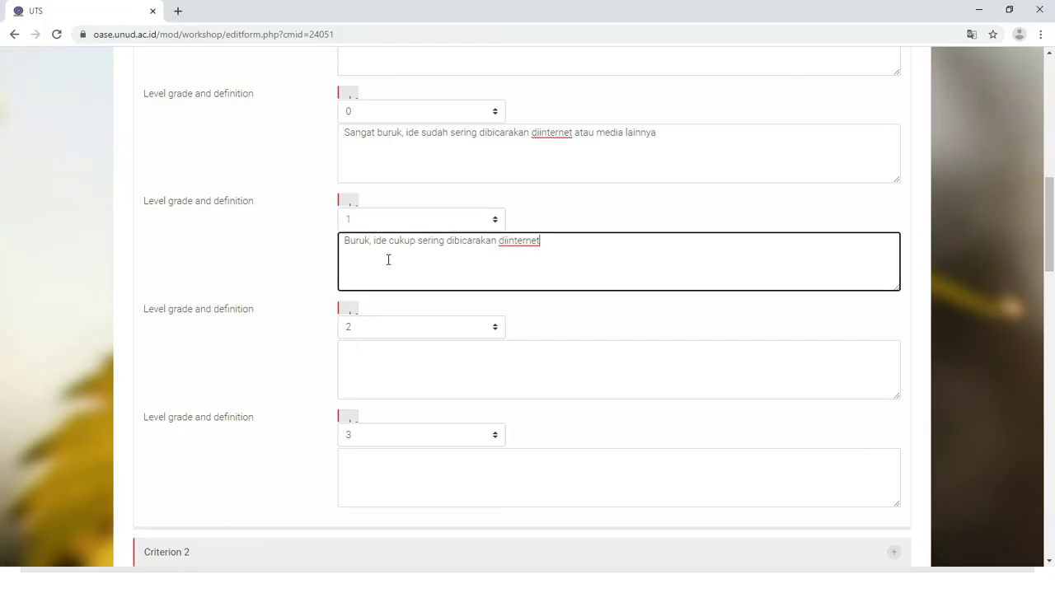
pyautogui.click(382, 359)
pyautogui.hotkey('ctrl', 'v')
# Fill Criterion 1's grade 3 definition from Word with "Sangat baik, ide menarik dengan dilengkapi dengan penjelasan latar belakang teori lebih dari 3 referensi.".
pyautogui.hotkey('alt', 'Tab')
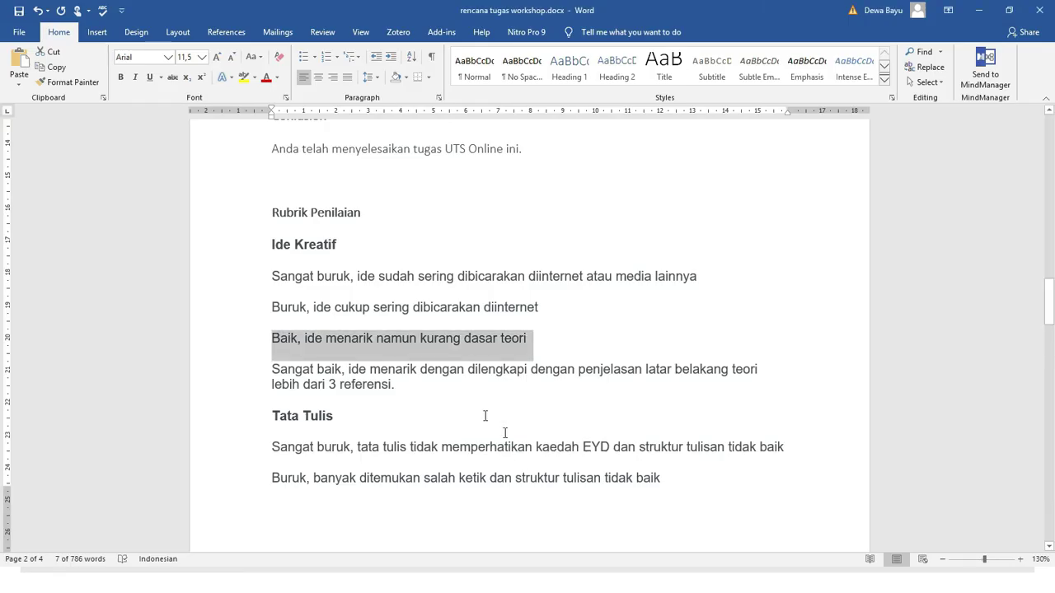
pyautogui.moveTo(417, 393); pyautogui.dragTo(273, 372)
pyautogui.hotkey('ctrl', 'c')
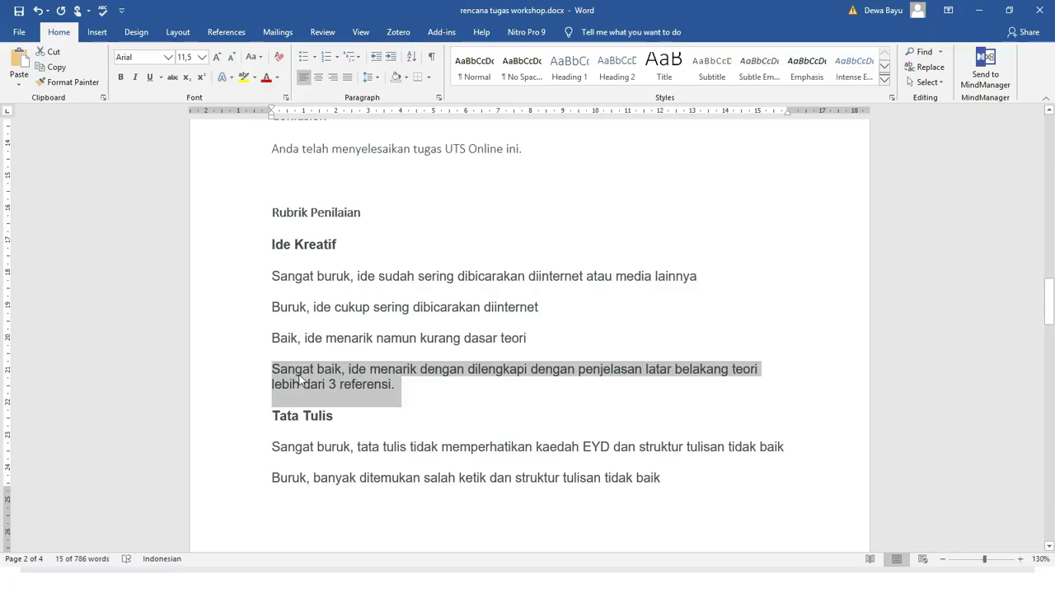
pyautogui.hotkey('alt', 'Tab')
pyautogui.click(379, 461)
pyautogui.hotkey('ctrl', 'v')
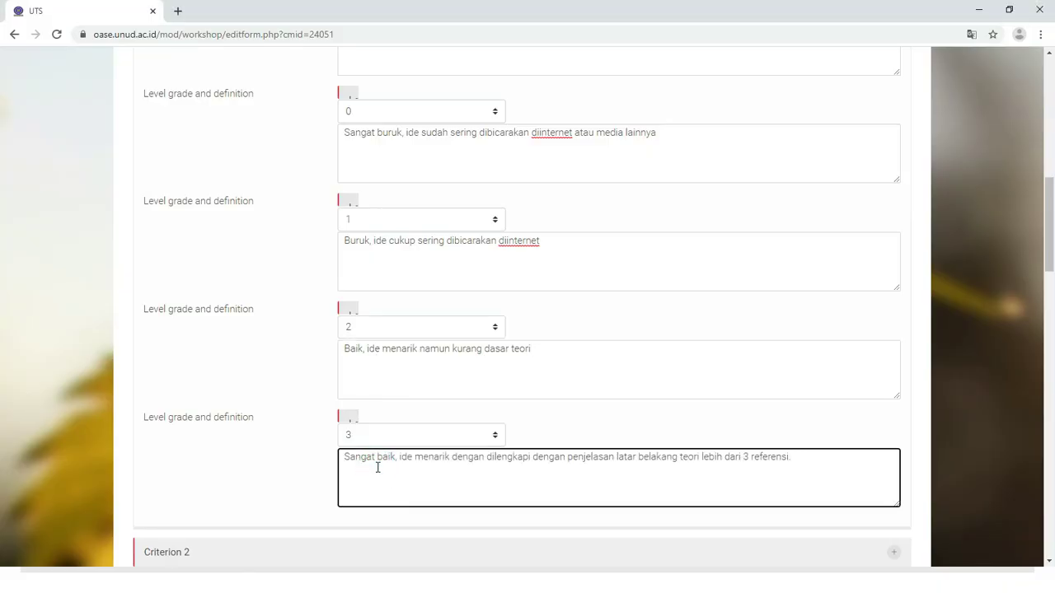
# Review Criterion 1's description, its four level definitions and the grade values selectable for the lowest level.
pyautogui.scroll(4, 317, 200)
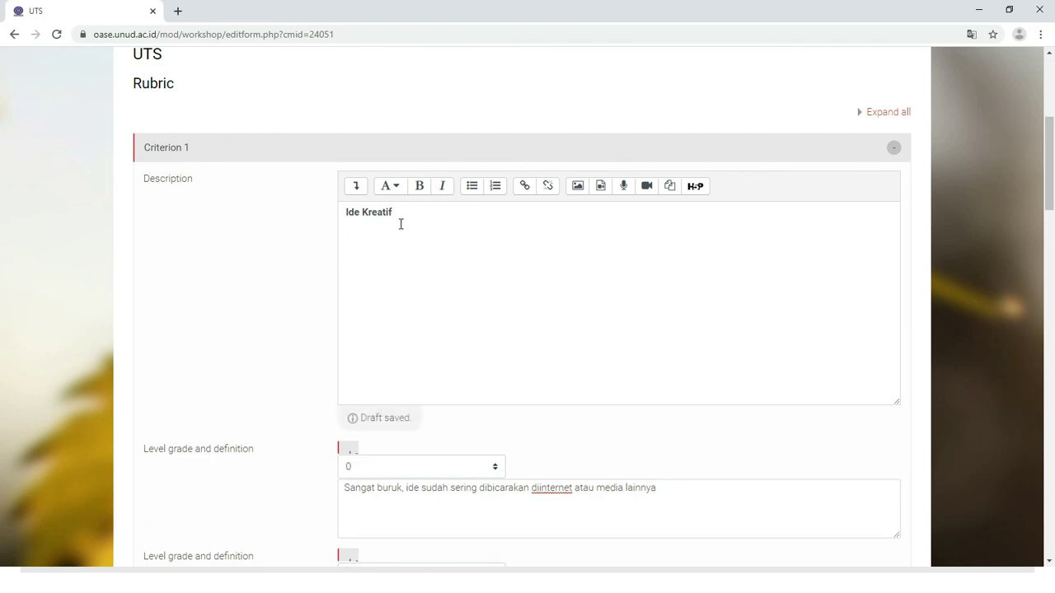
pyautogui.moveTo(396, 216); pyautogui.dragTo(342, 217)
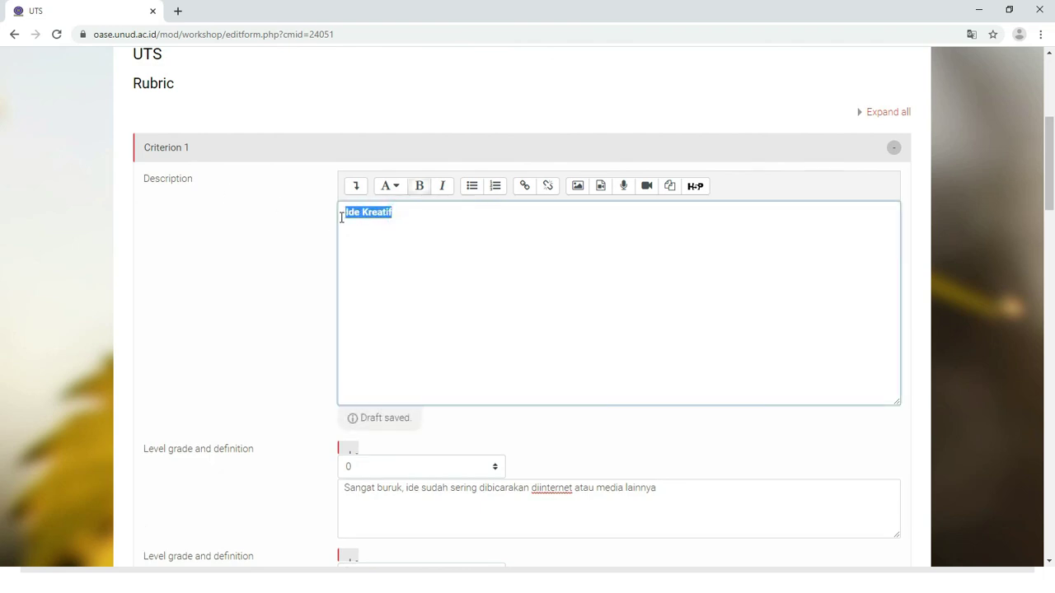
pyautogui.scroll(-2, 291, 284)
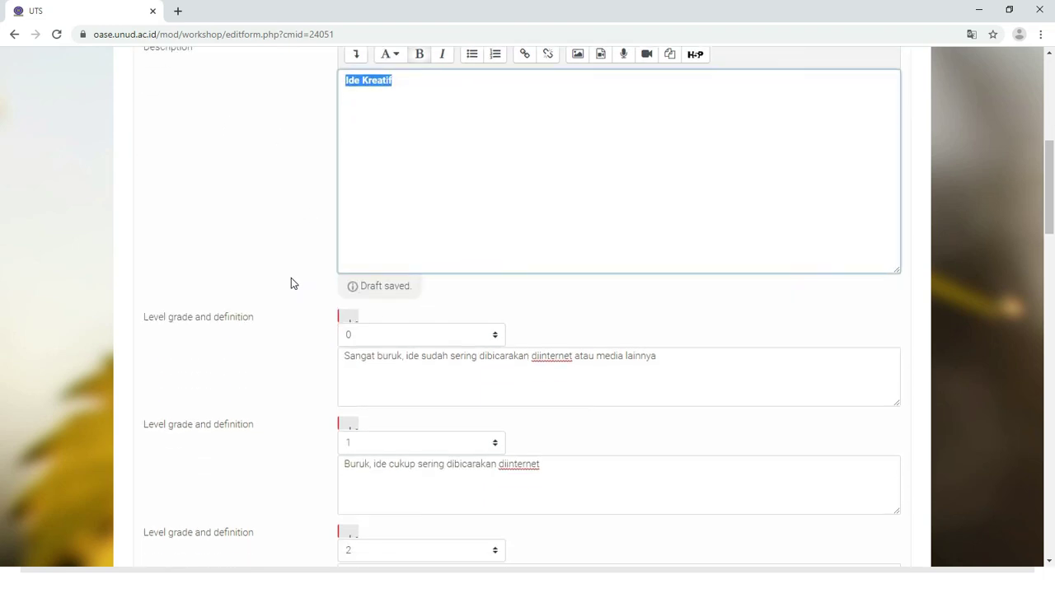
pyautogui.scroll(-3, 393, 339)
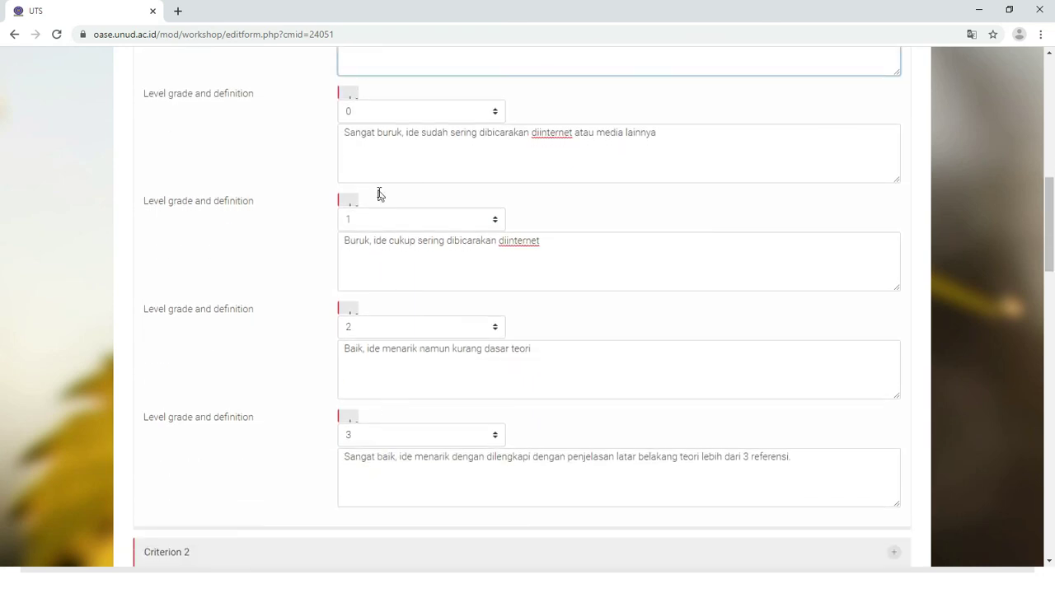
pyautogui.scroll(1, 381, 206)
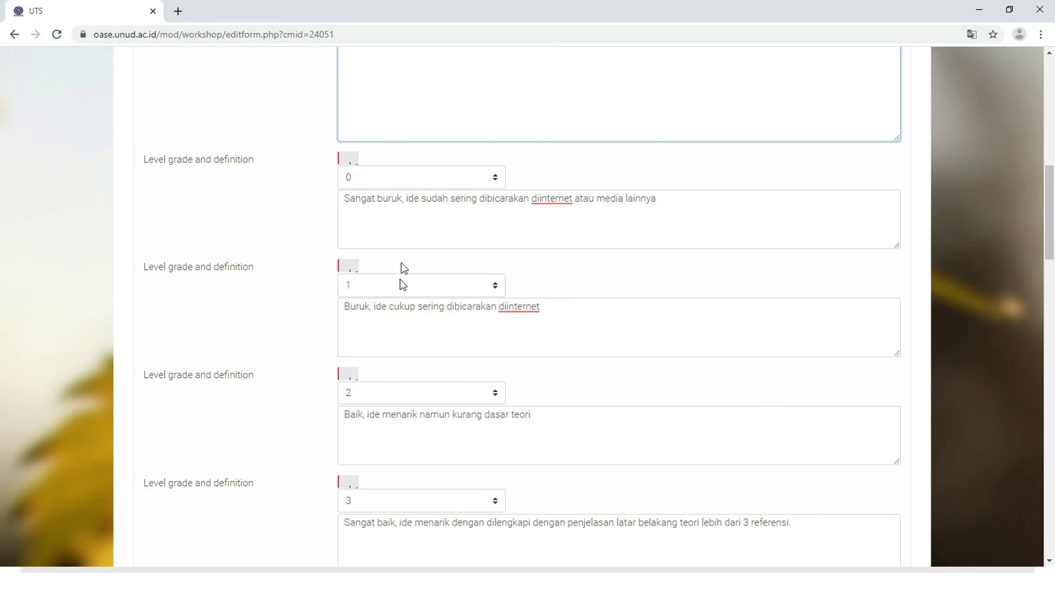
pyautogui.click(390, 212)
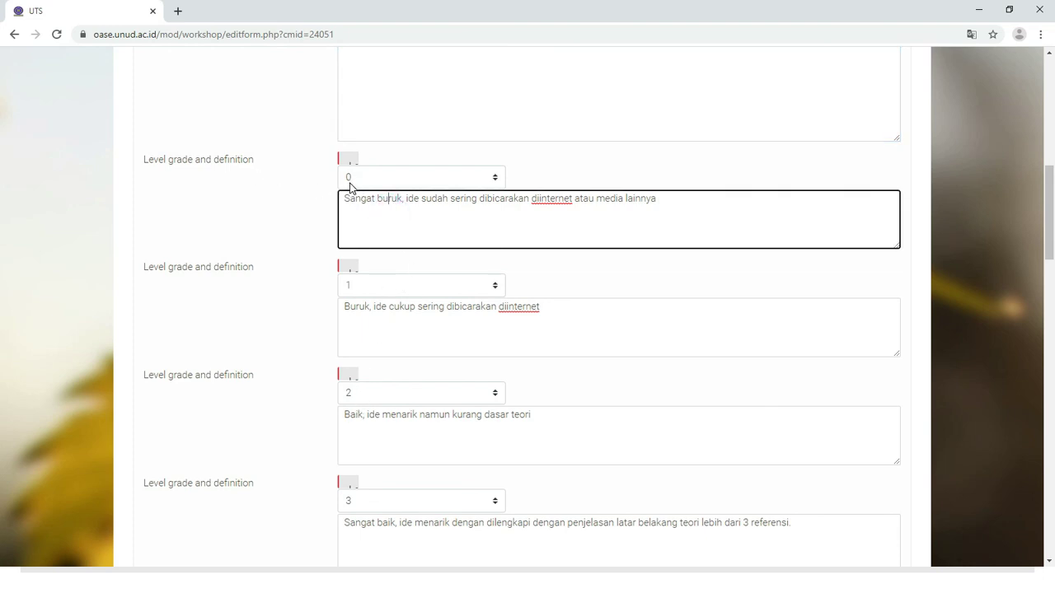
pyautogui.click(472, 177)
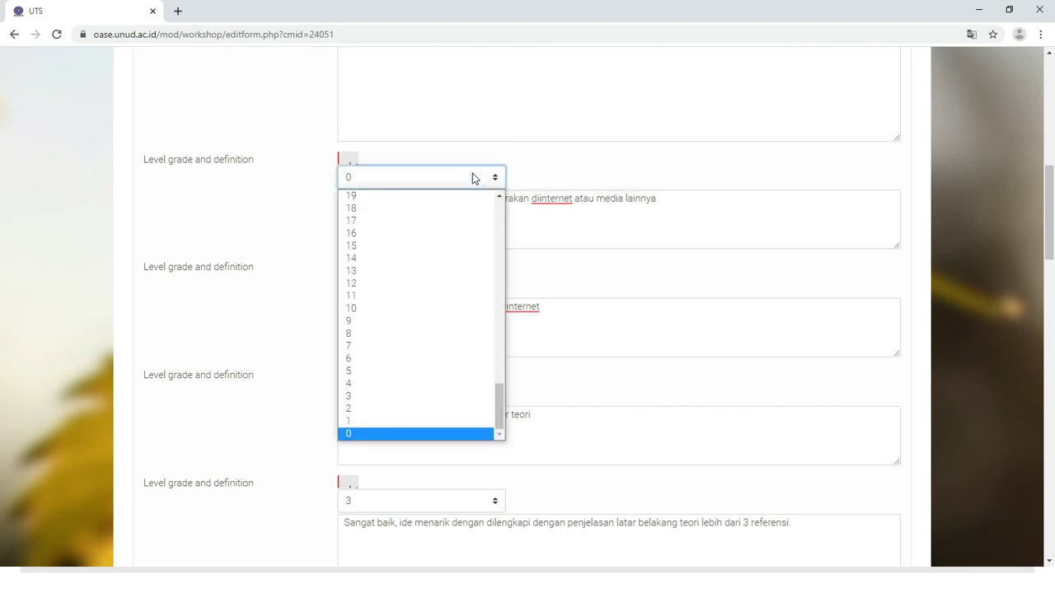
pyautogui.click(472, 178)
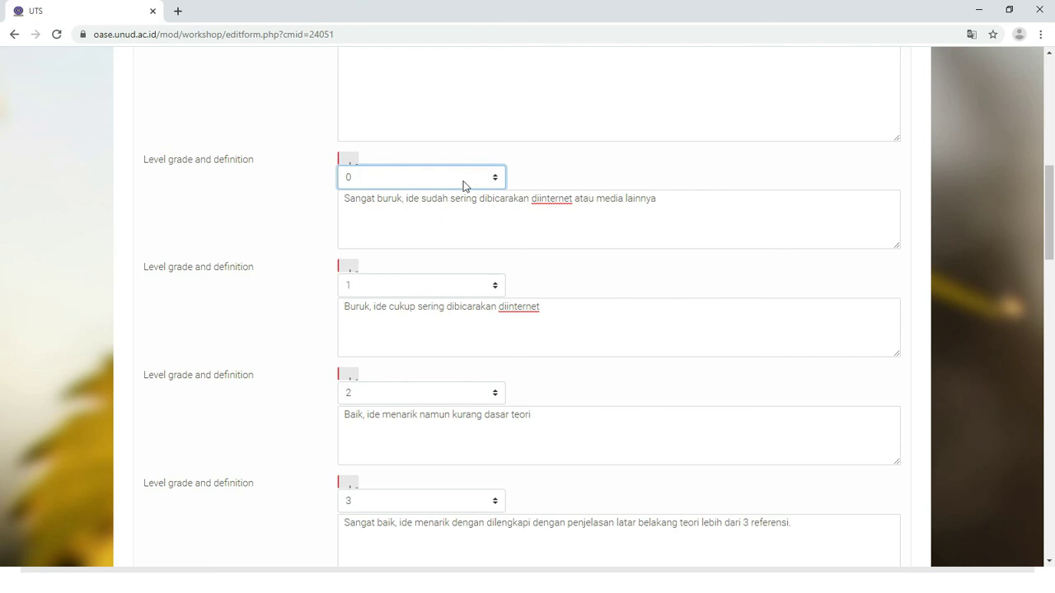
pyautogui.scroll(-3, 453, 433)
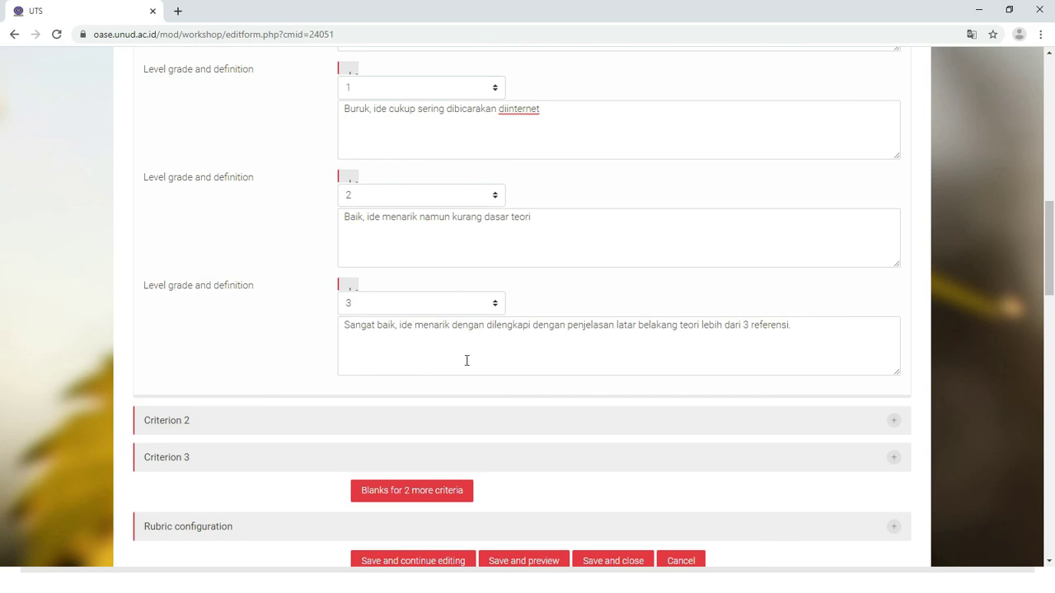
pyautogui.scroll(6, 426, 352)
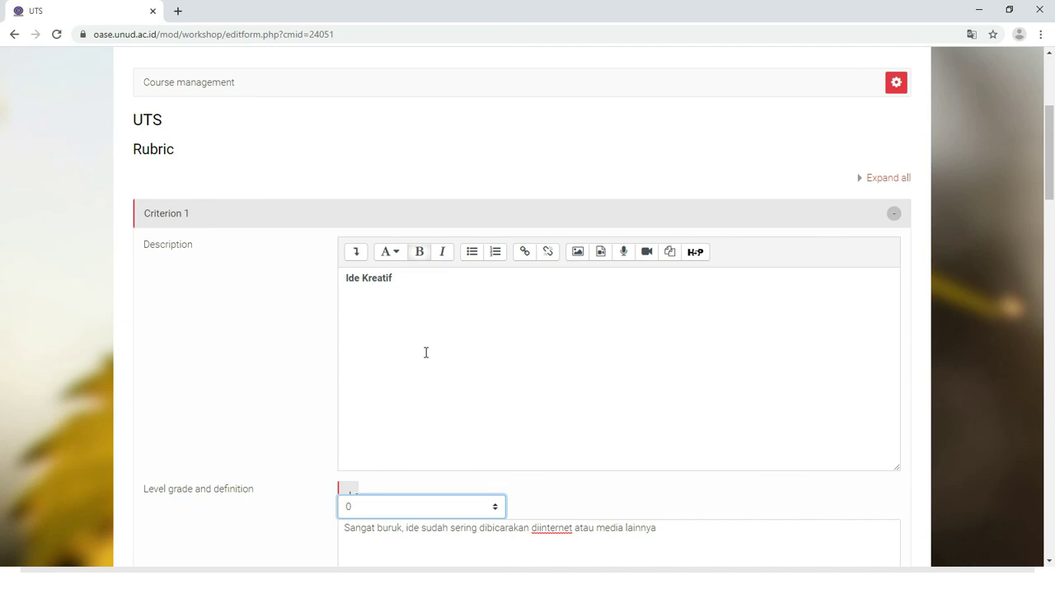
pyautogui.scroll(-1, 426, 352)
pyautogui.moveTo(438, 255); pyautogui.dragTo(334, 209)
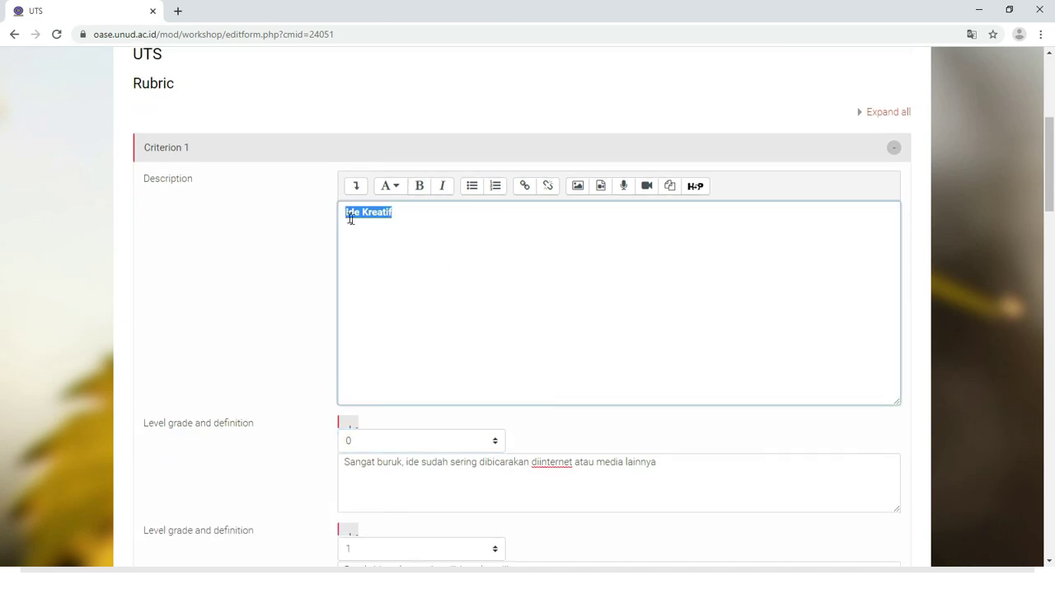
pyautogui.click(415, 245)
pyautogui.click(395, 295)
# Expand rubric Criterion 2 and fill its description with "Tata Tulis" from the Word plan.
pyautogui.scroll(-4, 309, 339)
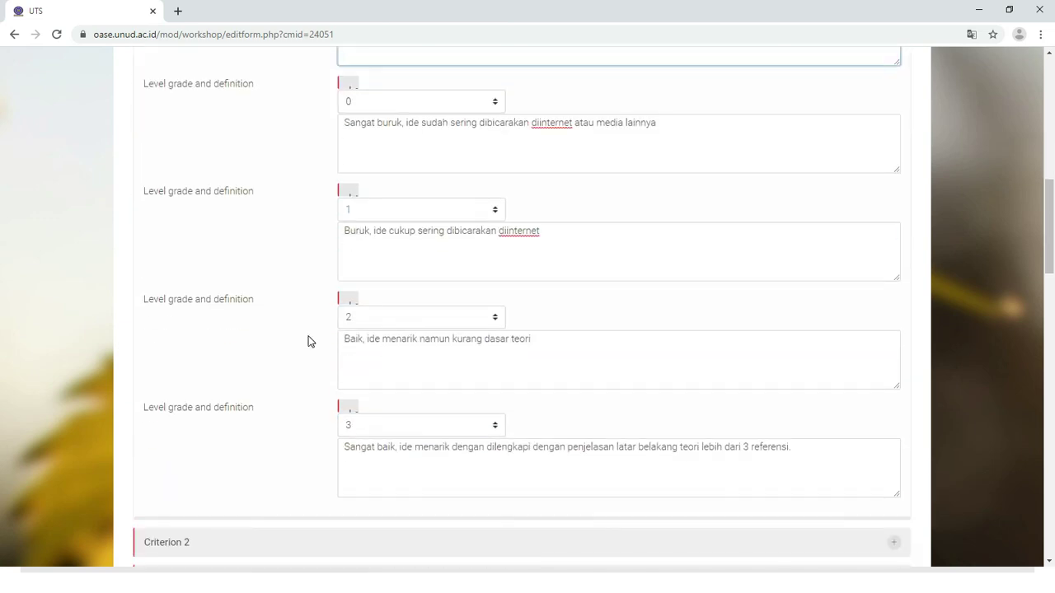
pyautogui.scroll(-3, 308, 339)
pyautogui.click(196, 294)
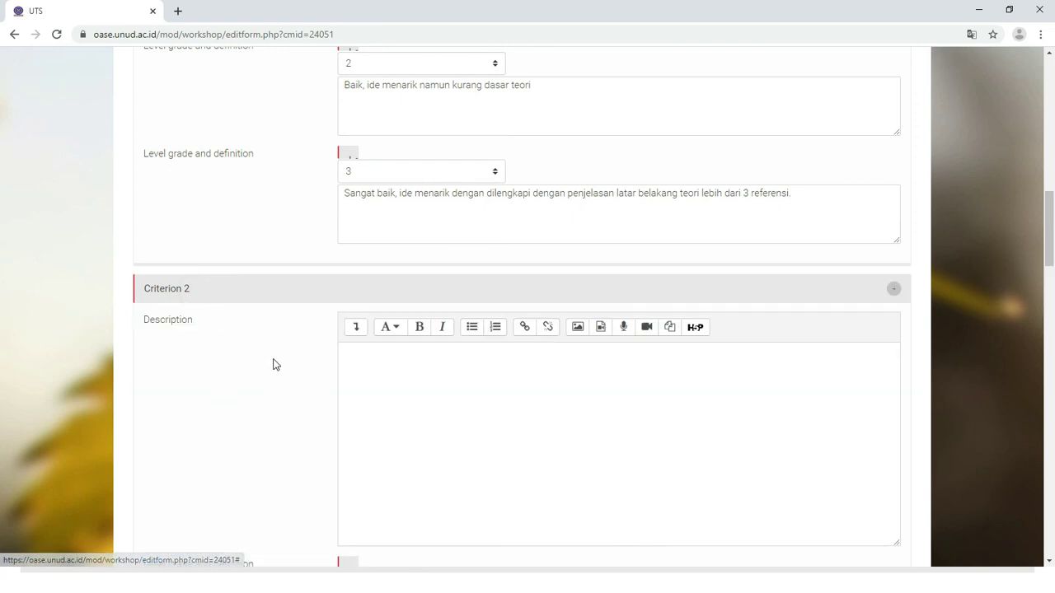
pyautogui.scroll(-3, 275, 365)
pyautogui.hotkey('alt', 'Tab')
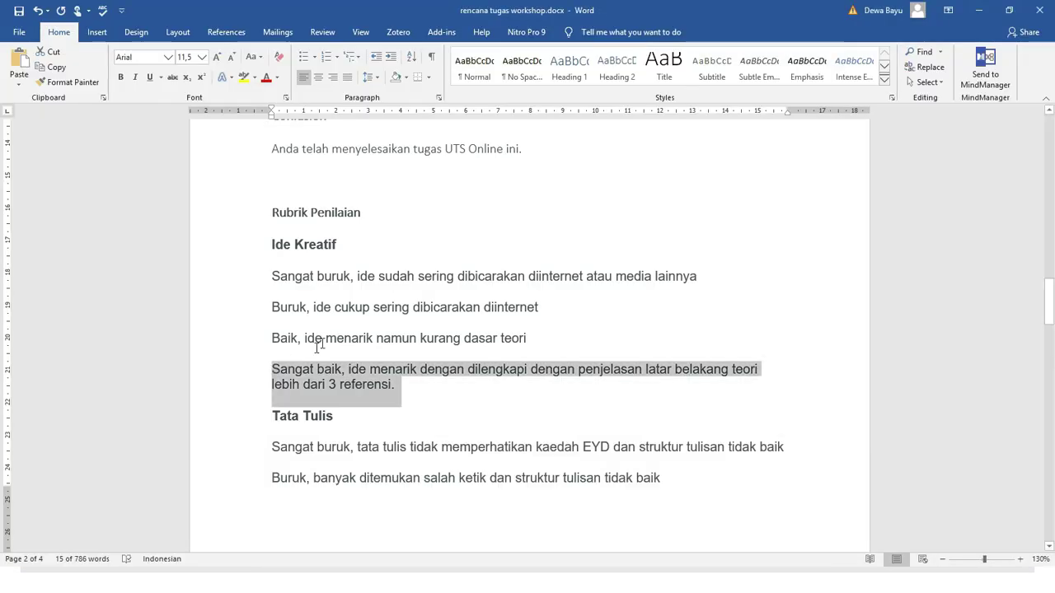
pyautogui.hotkey('alt', 'Tab')
# Fill Criterion 2's grade 0 definition from Word with "Sangat buruk, tata tulis tidak memperhatikan kaedah EYD dan struktur tulisan tidak baik".
pyautogui.moveTo(346, 415); pyautogui.dragTo(784, 452)
pyautogui.hotkey('alt', 'Tab')
pyautogui.hotkey('ctrl', 'c')
pyautogui.hotkey('alt', 'Tab')
pyautogui.click(411, 416)
pyautogui.hotkey('ctrl', 'v')
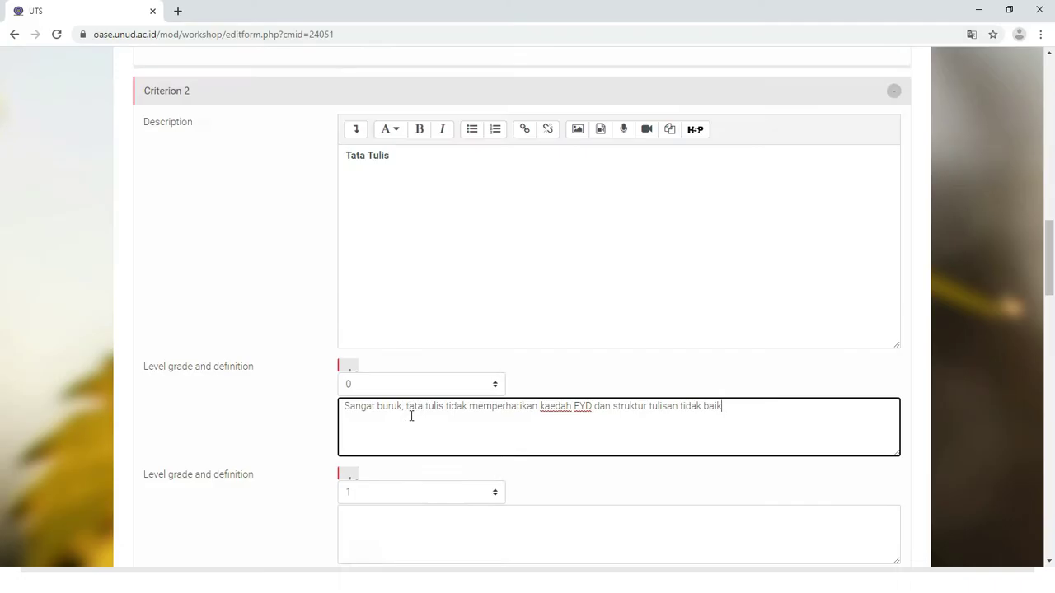
# Fill Criterion 2's grade 1 definition with "Buruk, banyak ditemukan salah ketik dan struktur tulisan tidak baik" from the Word plan.
pyautogui.scroll(-2, 412, 417)
pyautogui.click(395, 343)
pyautogui.hotkey('ctrl', 'v')
# Fill Criterion 2's grade 2 definition from Word with "Baik, ditulis dalam bahasa Indonesia dengan memperhatikan kaedah EYD".
pyautogui.hotkey('alt', 'Tab')
pyautogui.moveTo(269, 434); pyautogui.dragTo(710, 434)
pyautogui.hotkey('alt', 'Tab')
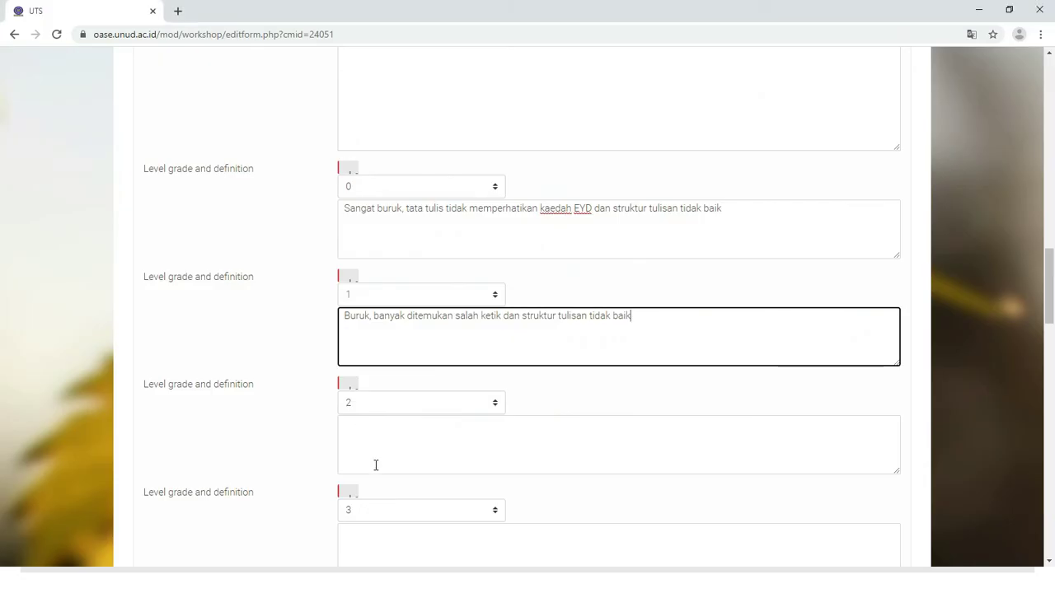
pyautogui.click(374, 466)
pyautogui.hotkey('ctrl', 'v')
# Fill Criterion 2's grade 3 definition from Word with "Sangat Baik, ditulis dalam bahasa inggris dengan dilengkapi bukti proofreading".
pyautogui.hotkey('alt', 'Tab')
pyautogui.moveTo(271, 306); pyautogui.dragTo(690, 315)
pyautogui.hotkey('ctrl', 'c')
pyautogui.hotkey('alt', 'Tab')
pyautogui.click(375, 532)
pyautogui.hotkey('ctrl', 'v')
# Expand rubric Criterion 3 and fill its description with "Plagiarism" from the Word plan.
pyautogui.hotkey('alt', 'Tab')
pyautogui.click(302, 464)
pyautogui.scroll(-1, 341, 257)
pyautogui.click(341, 256)
pyautogui.hotkey('alt', 'Tab')
pyautogui.scroll(-3, 357, 414)
pyautogui.click(400, 466)
pyautogui.hotkey('ctrl', 'v')
# Fill Criterion 3's grade 0 definition from Word with "Sangat buruk, terindikasi tulisan telah diposting oleh penulis lainnya di internet/buku/majalah".
pyautogui.scroll(-4, 400, 465)
pyautogui.click(379, 371)
pyautogui.hotkey('alt', 'Tab')
pyautogui.moveTo(272, 290); pyautogui.dragTo(369, 307)
pyautogui.hotkey('ctrl', 'c')
pyautogui.hotkey('alt', 'Tab')
pyautogui.hotkey('ctrl', 'v')
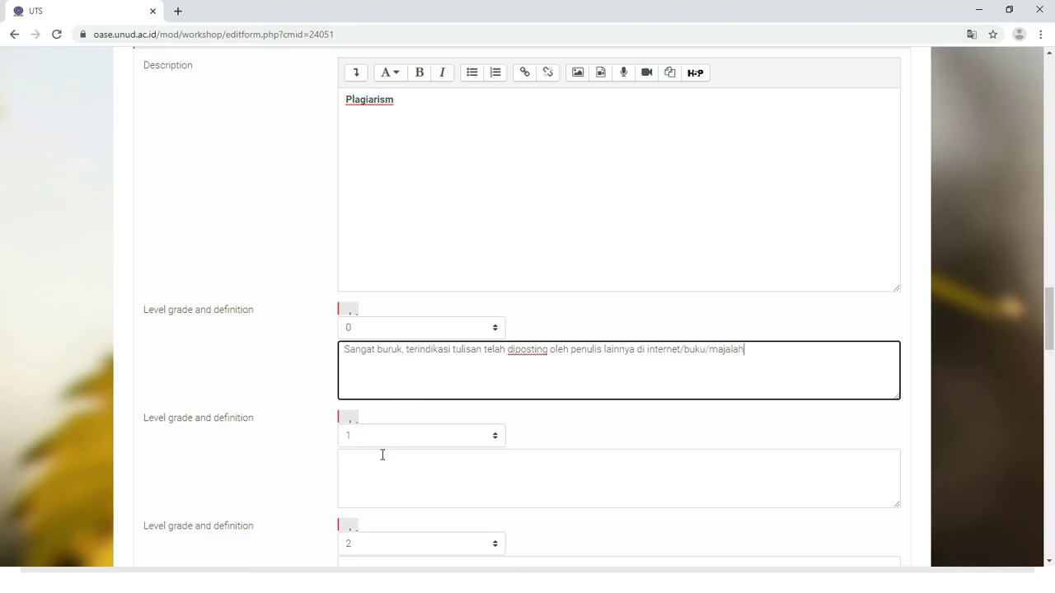
# Fill Criterion 3's grade 1 definition from Word with "Buruk, terindikasi sebagian kalimat di ambil dari referensi tanpa parafrase.".
pyautogui.hotkey('alt', 'Tab')
pyautogui.moveTo(272, 297); pyautogui.dragTo(700, 305)
pyautogui.hotkey('ctrl', 'c')
pyautogui.hotkey('alt', 'Tab')
pyautogui.click(393, 456)
pyautogui.hotkey('ctrl', 'v')
# Fill Criterion 3's grade 2 definition with "Baik, tulisan tidak terindikasi melakukan plagiarism dan/atau dilengkapi dengan bukti cek similarity dengan nilai similarity < 30%".
pyautogui.hotkey('alt', 'Tab')
pyautogui.moveTo(272, 329); pyautogui.dragTo(521, 346)
pyautogui.hotkey('ctrl', 'c')
pyautogui.hotkey('alt', 'Tab')
pyautogui.click(419, 429)
pyautogui.hotkey('ctrl', 'v')
# Fill Criterion 3's grade 3 definition with "Sangat baik, tulisan tidak terindikasi melakukan plagiarism dan dilengkapi dengan bukti cek similarity dengan nilai similarity < 20%".
pyautogui.hotkey('alt', 'Tab')
pyautogui.scroll(-1, 288, 320)
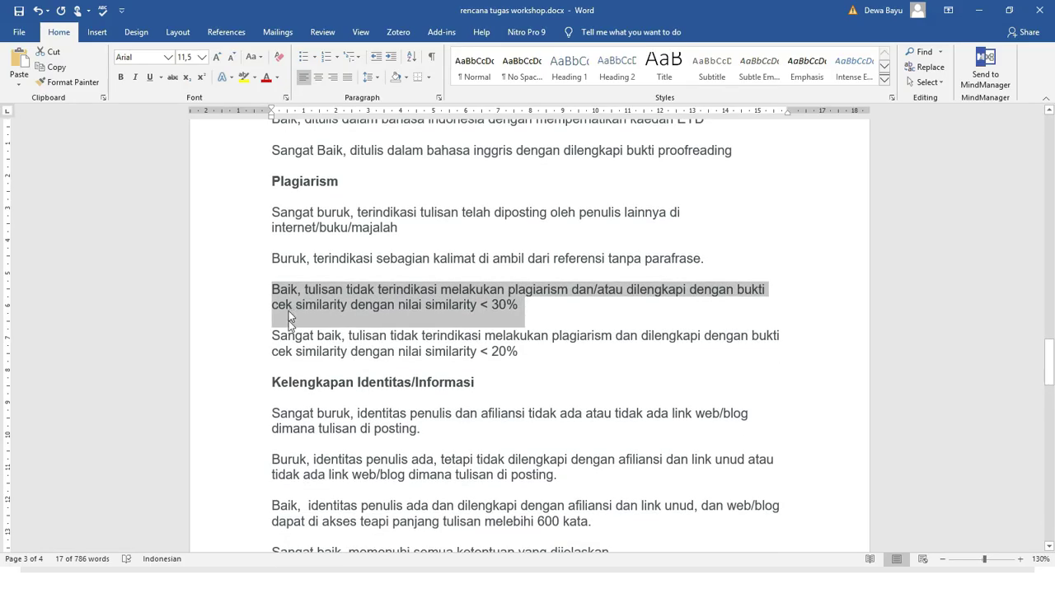
pyautogui.moveTo(273, 334); pyautogui.dragTo(519, 356)
pyautogui.hotkey('ctrl', 'c')
pyautogui.hotkey('alt', 'Tab')
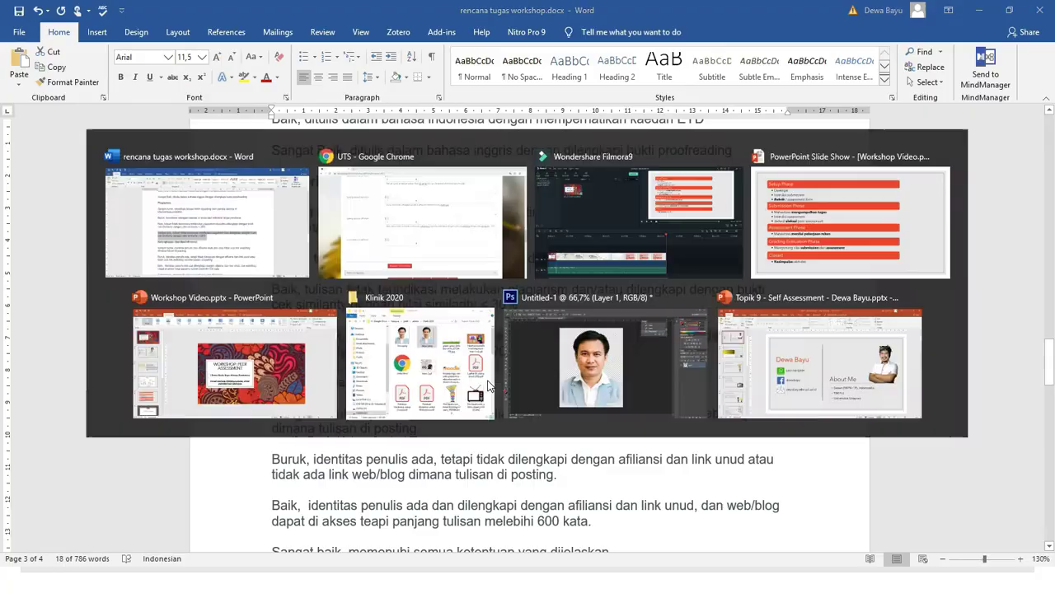
pyautogui.click(381, 432)
pyautogui.hotkey('ctrl', 'v')
# Save and close the rubric assessment form, and review the workshop's phase overview.
pyautogui.scroll(-3, 293, 441)
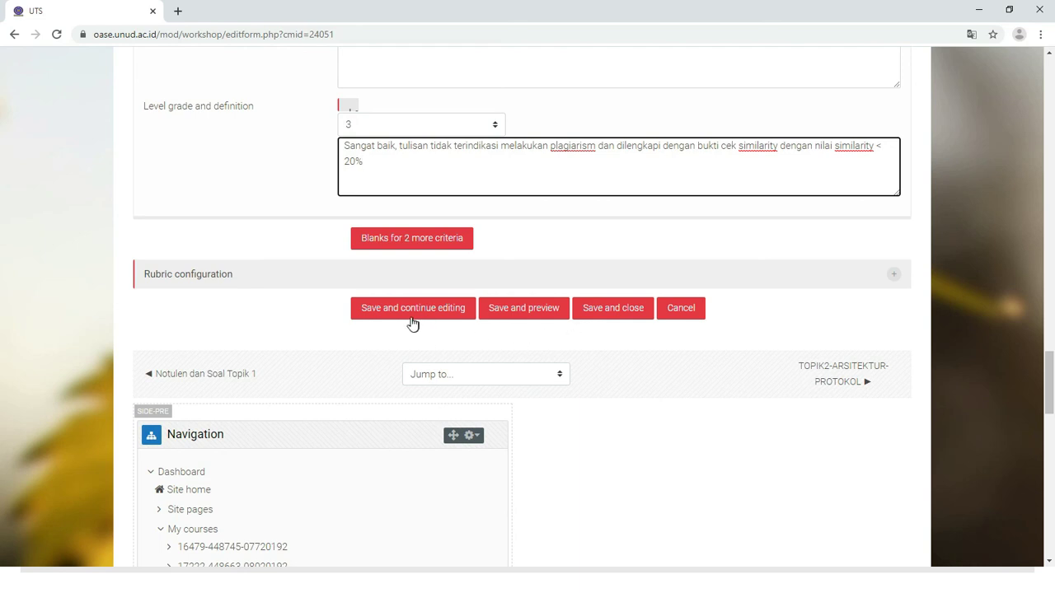
pyautogui.click(607, 313)
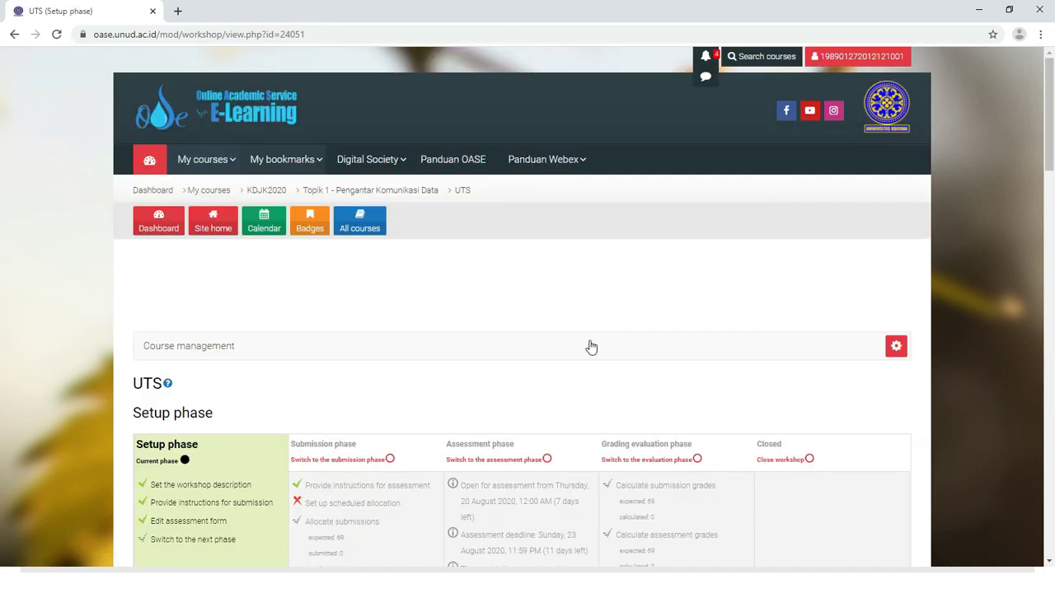
pyautogui.scroll(-4, 368, 406)
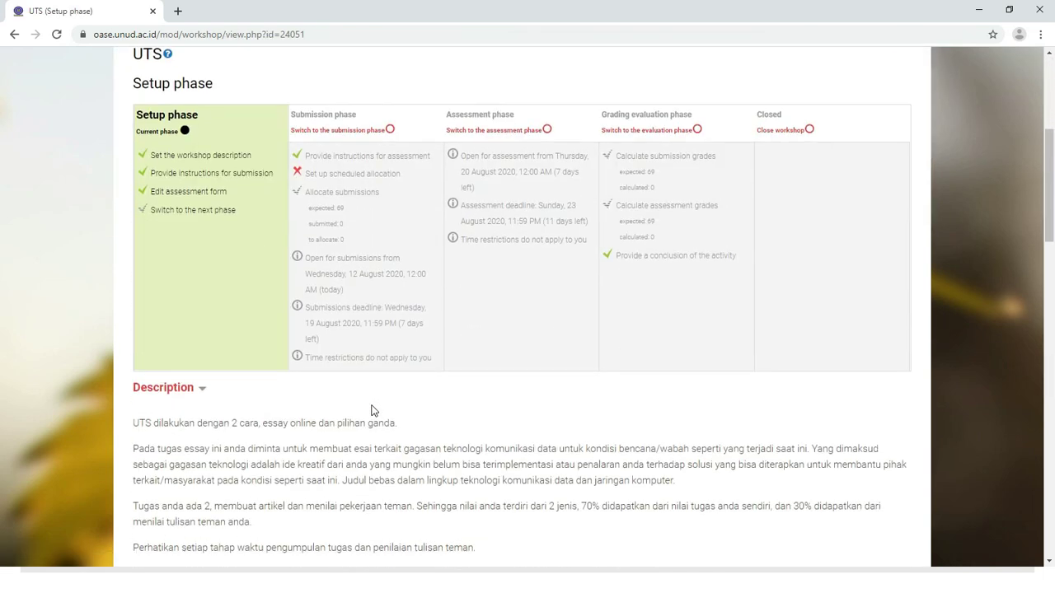
pyautogui.scroll(1, 371, 411)
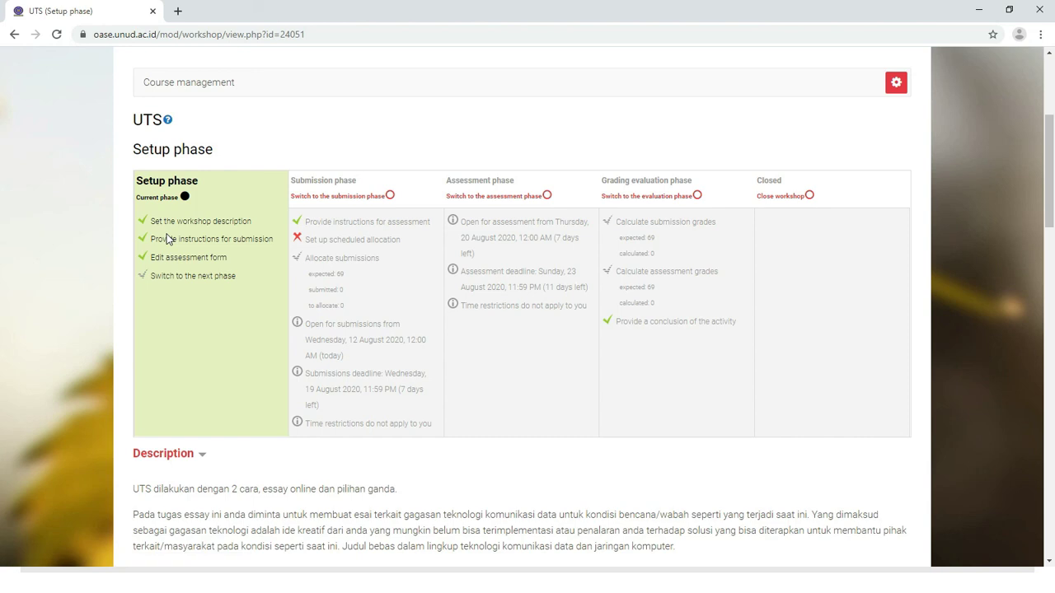
# Switch the UTS workshop from the setup phase to the submission phase and check the current phase marker.
pyautogui.click(182, 280)
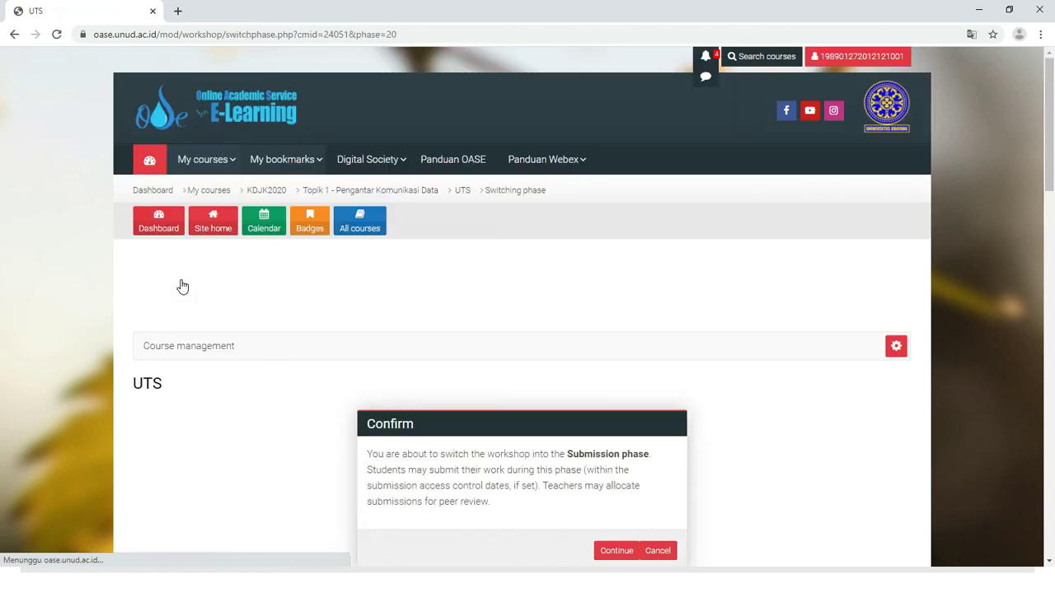
pyautogui.scroll(-2, 412, 424)
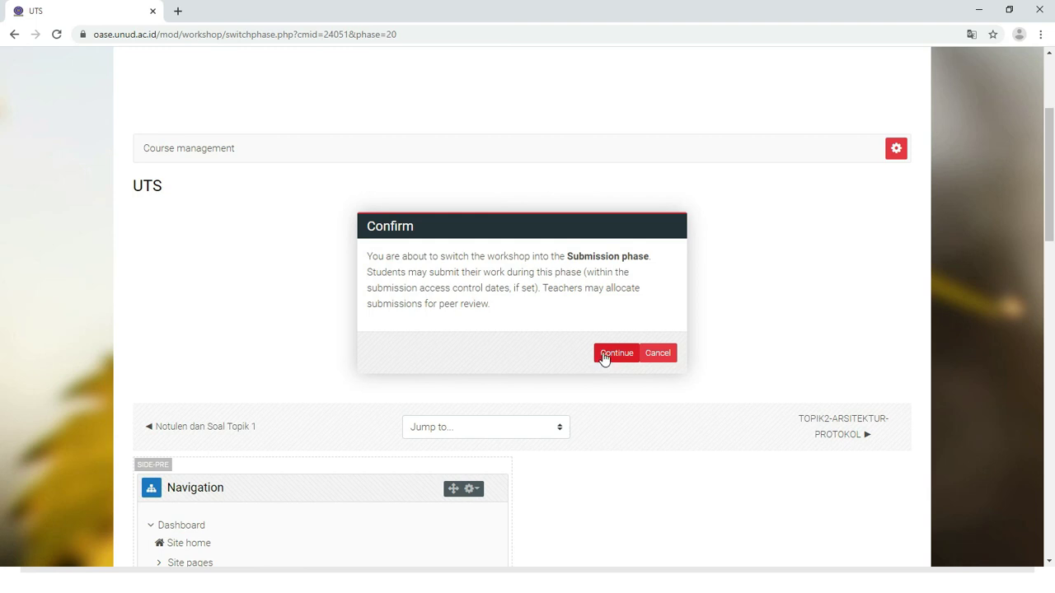
pyautogui.click(604, 354)
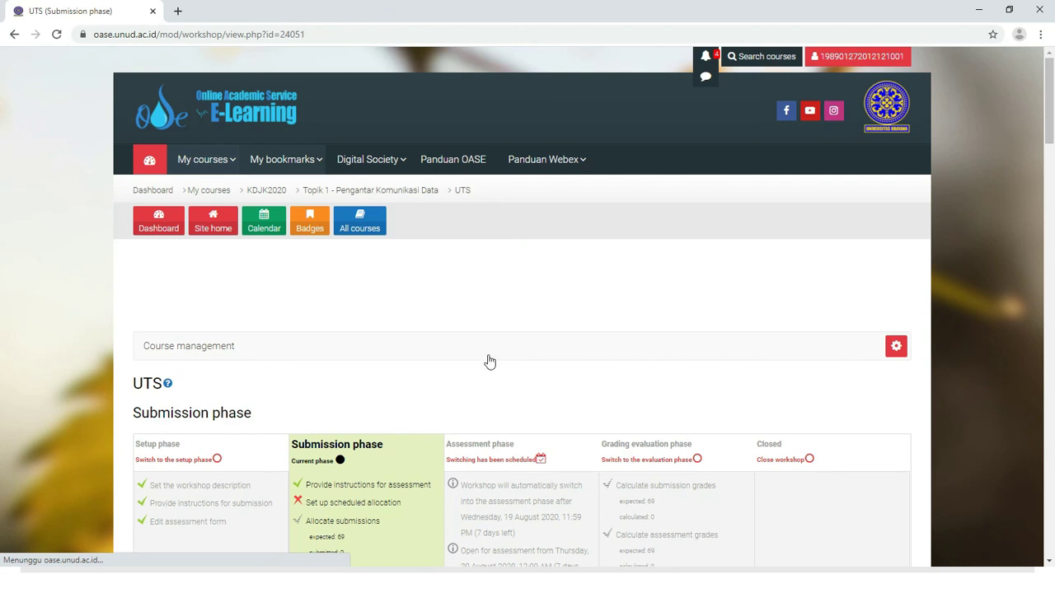
pyautogui.scroll(-2, 433, 393)
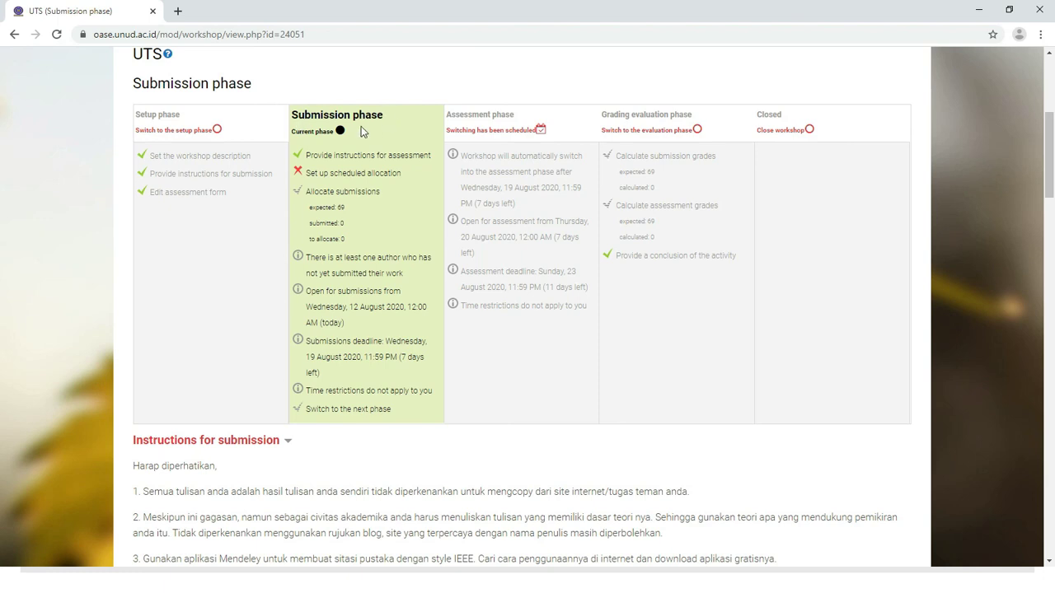
pyautogui.moveTo(293, 131); pyautogui.dragTo(332, 130)
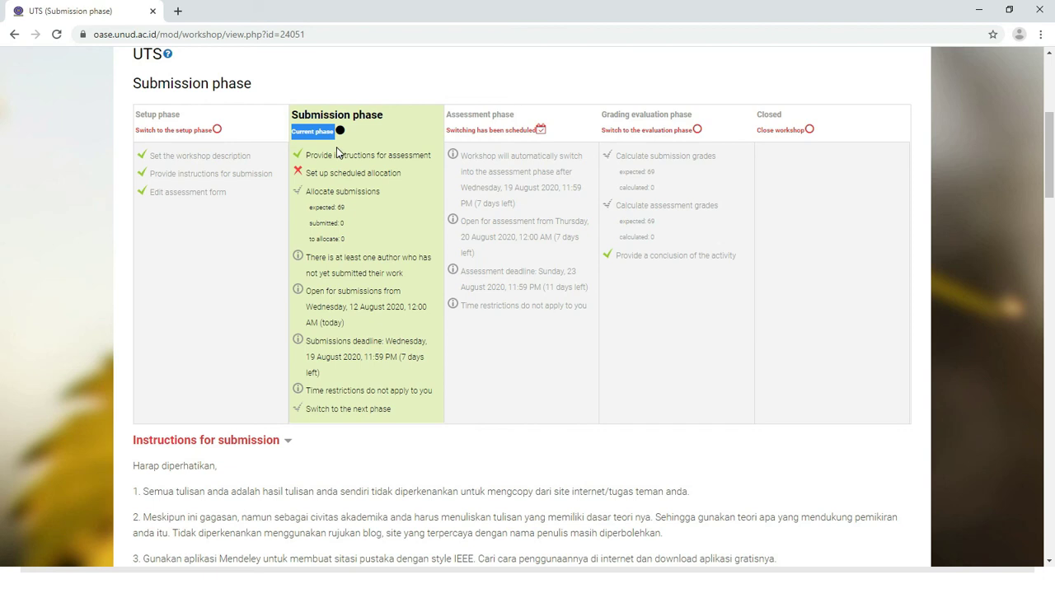